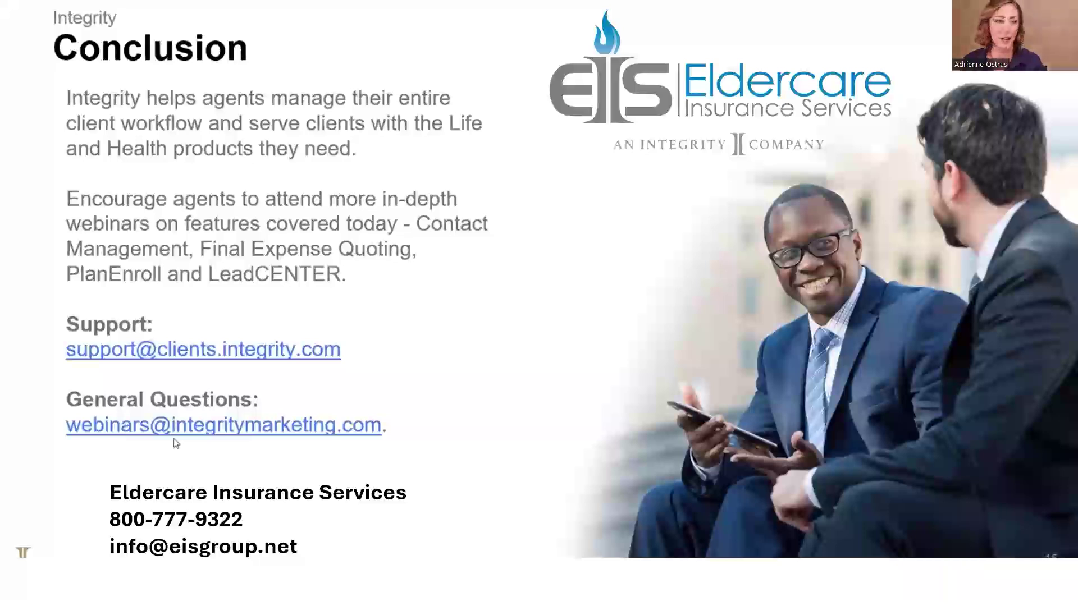
Exit the PowerPoint slideshow to reveal the Integrity dashboard in Chrome.
key(alt+Tab)
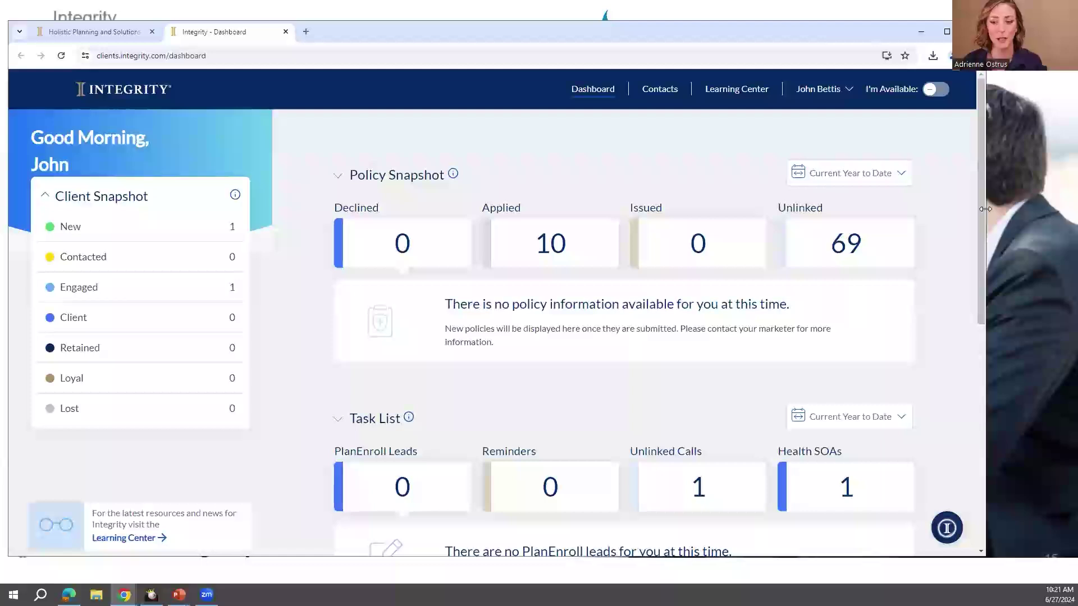
Stretch and reposition the browser window so the Integrity dashboard fills the screen.
drag(985, 209, 1070, 205)
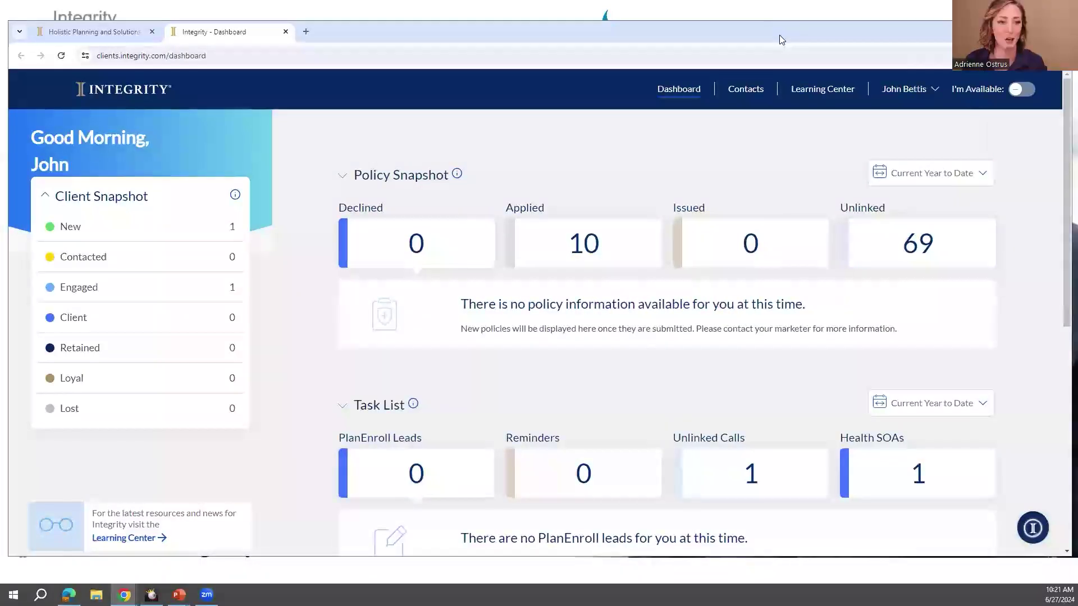
drag(779, 35, 779, 43)
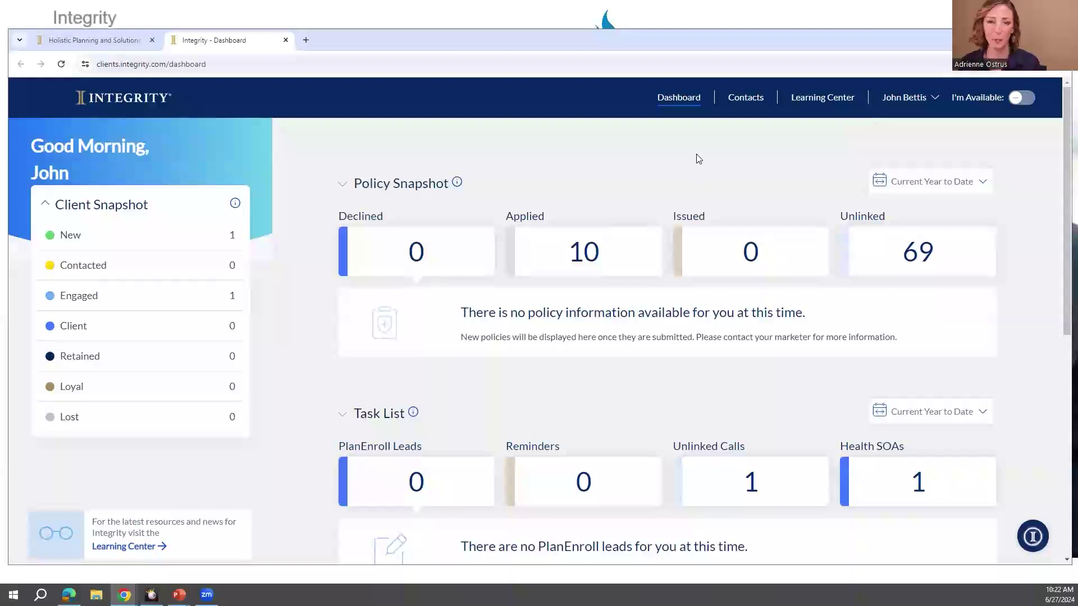
Open Account from the user menu and copy the Agent Website link.
click(898, 106)
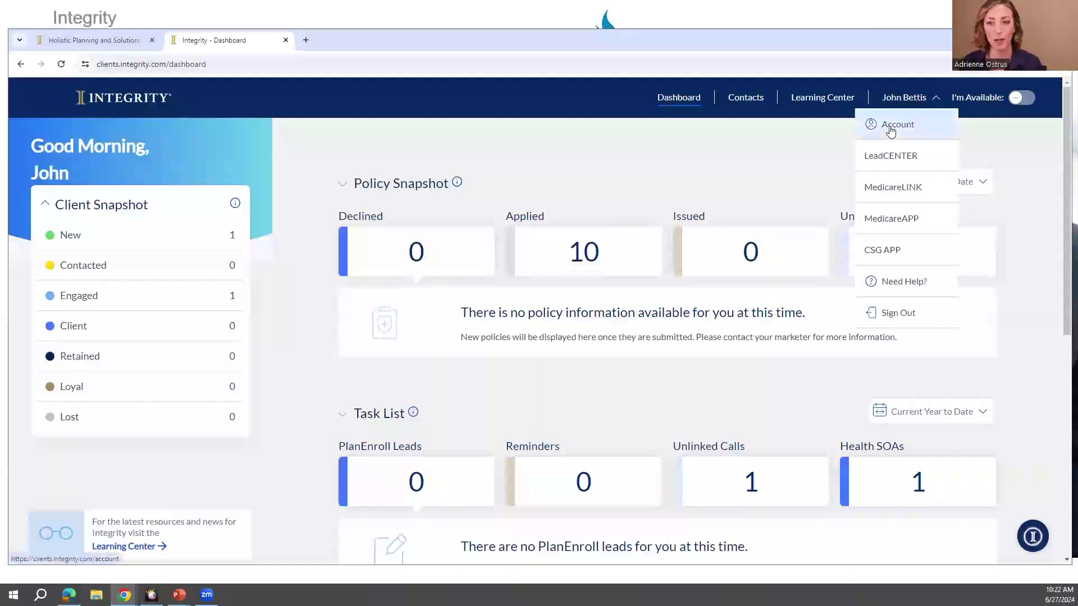
click(891, 131)
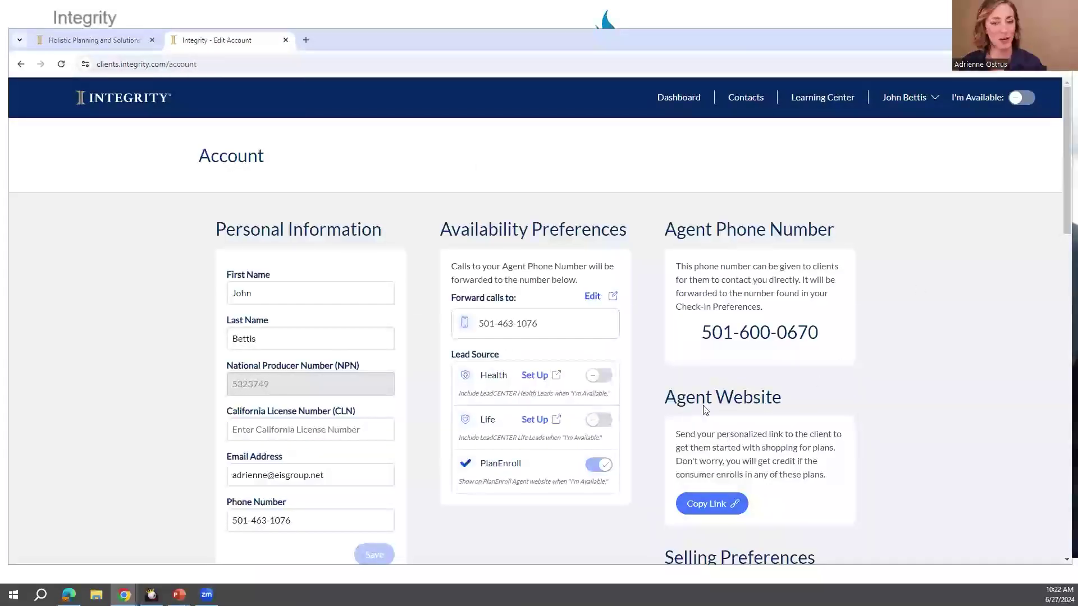
click(714, 515)
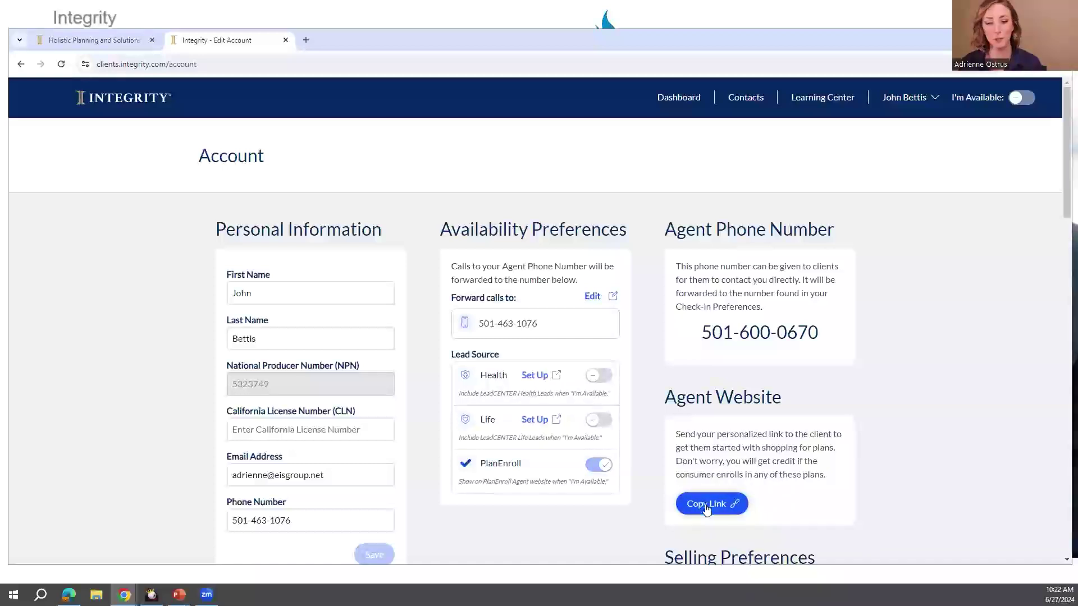
click(706, 505)
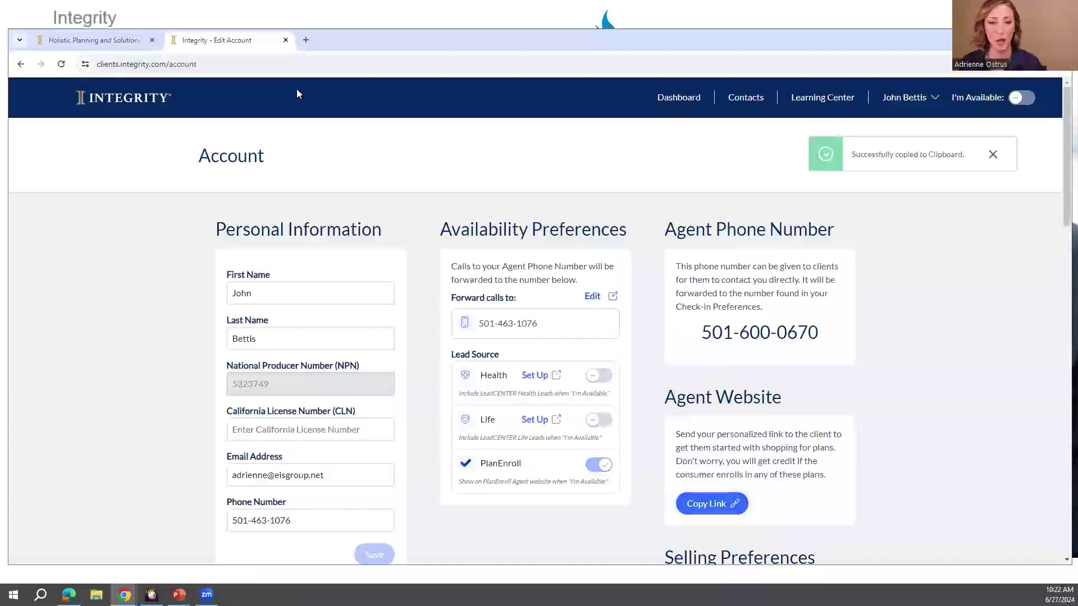
Load the copied PlanEnroll agent website in a new tab, then return to the Integrity - Edit Account tab.
key(ctrl+t)
click(303, 63)
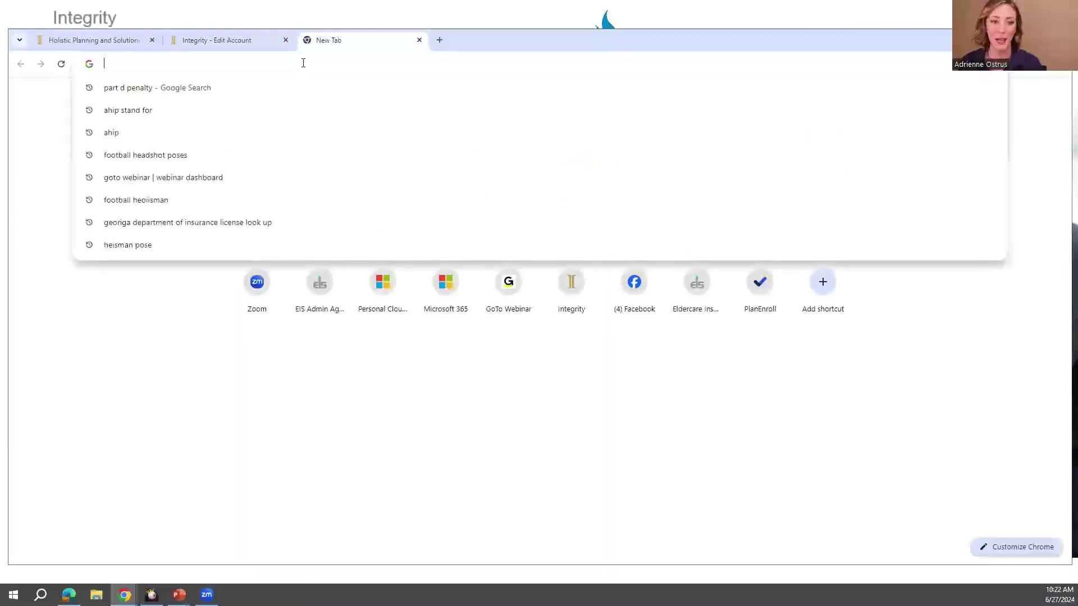
key(ctrl+v)
key(Return)
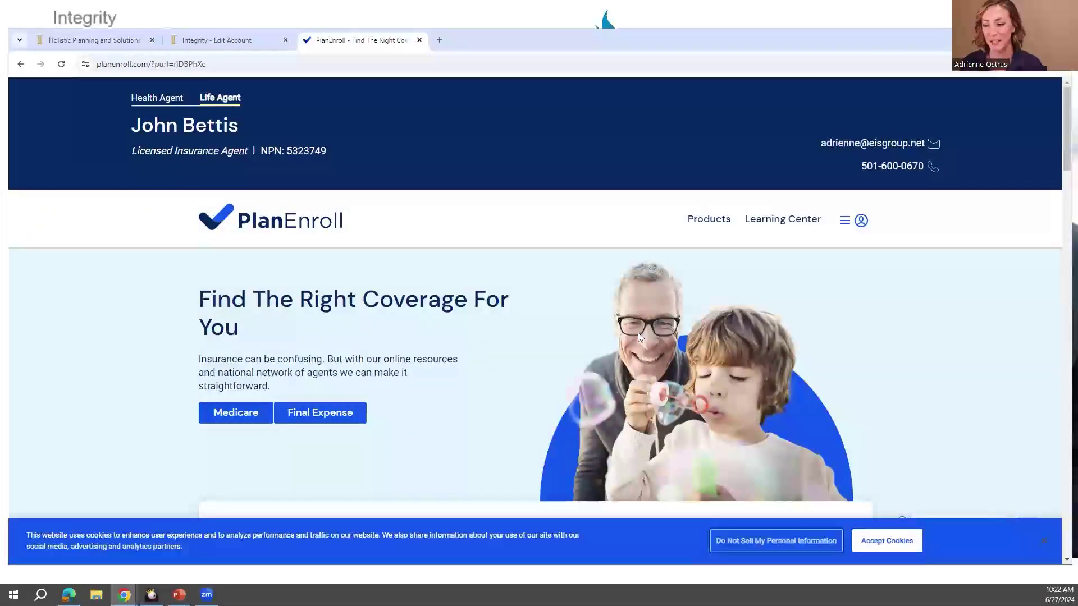
click(140, 66)
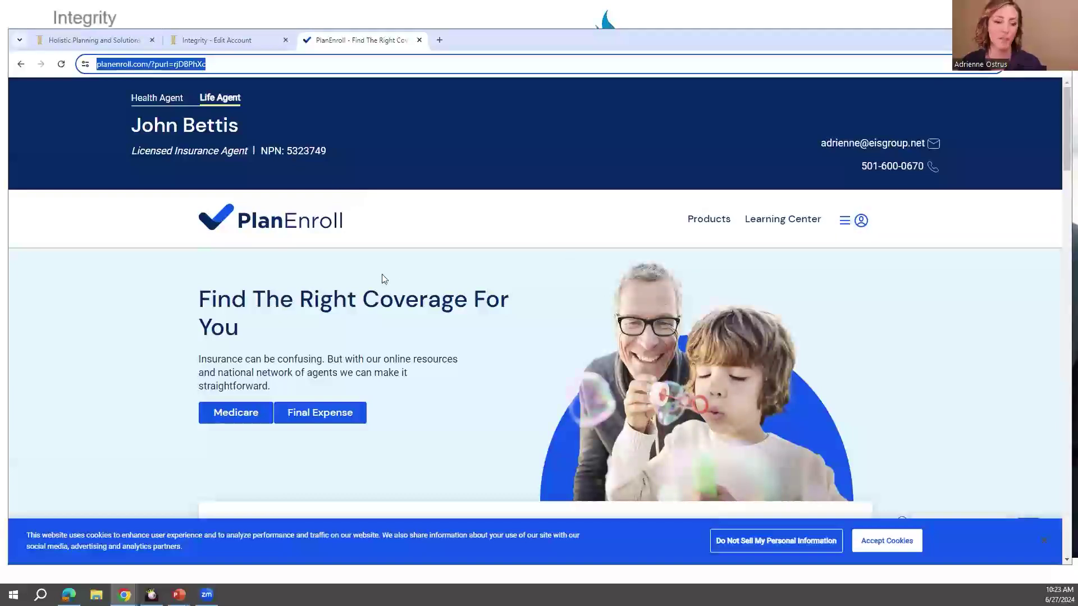
click(133, 127)
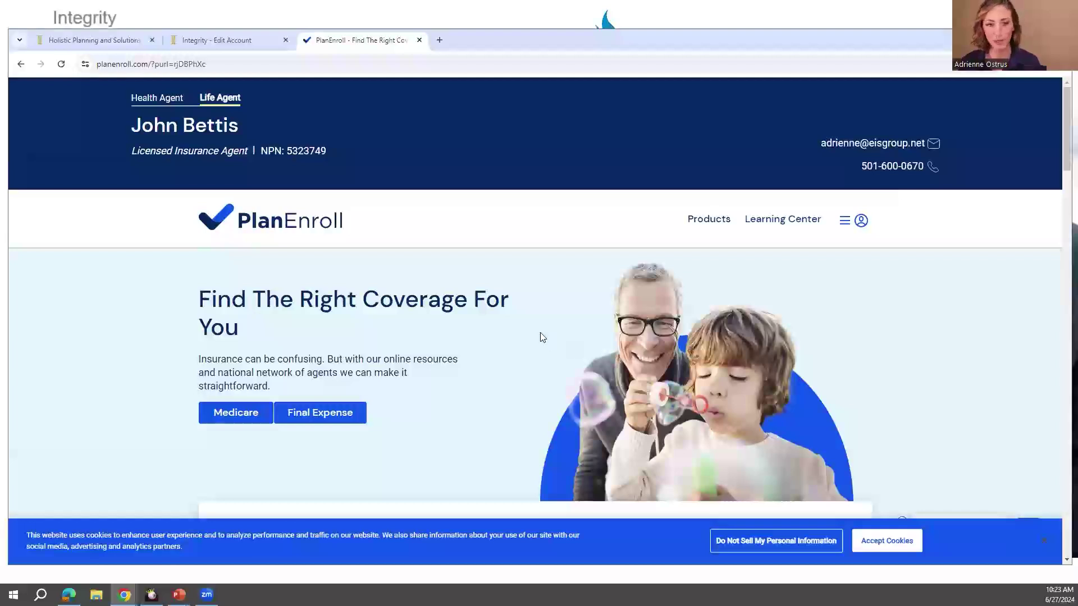
click(202, 44)
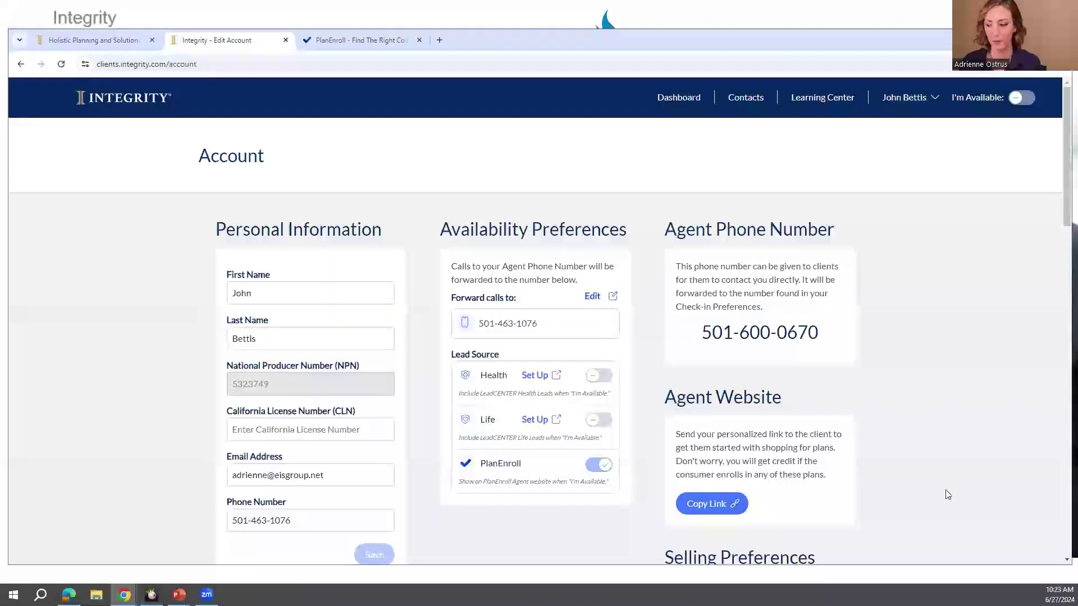
Open LeadCENTER from the user menu, accept cookies, and go to the Campaigns page.
click(901, 101)
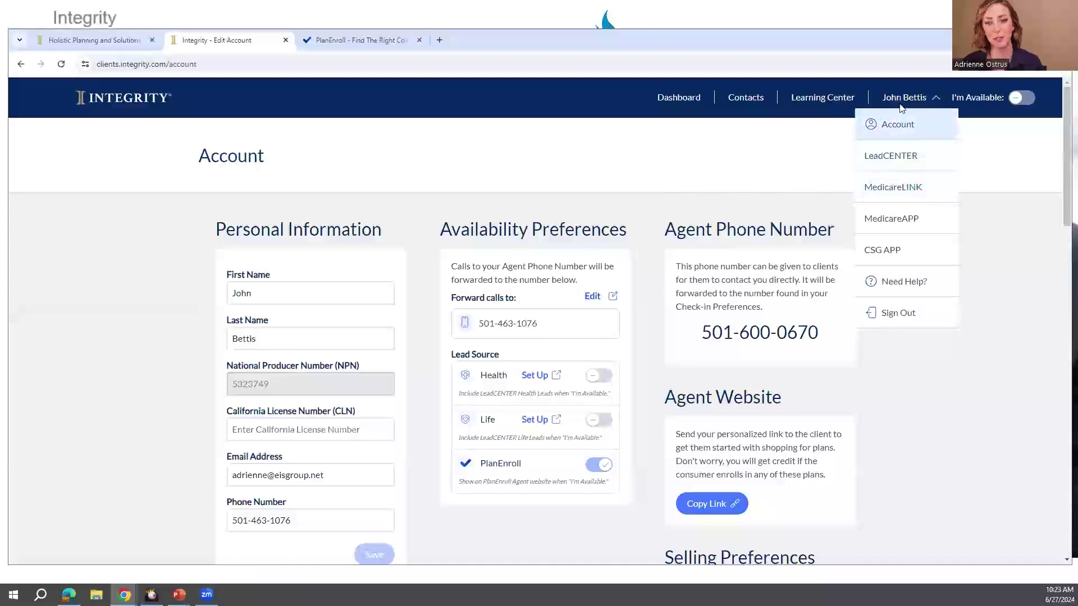
click(892, 165)
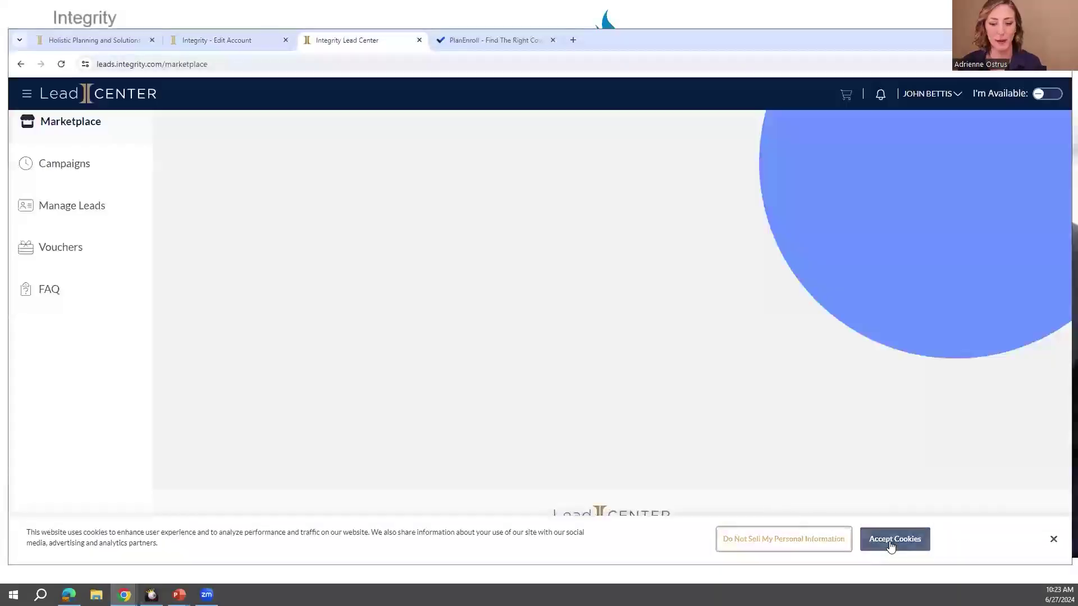
click(894, 542)
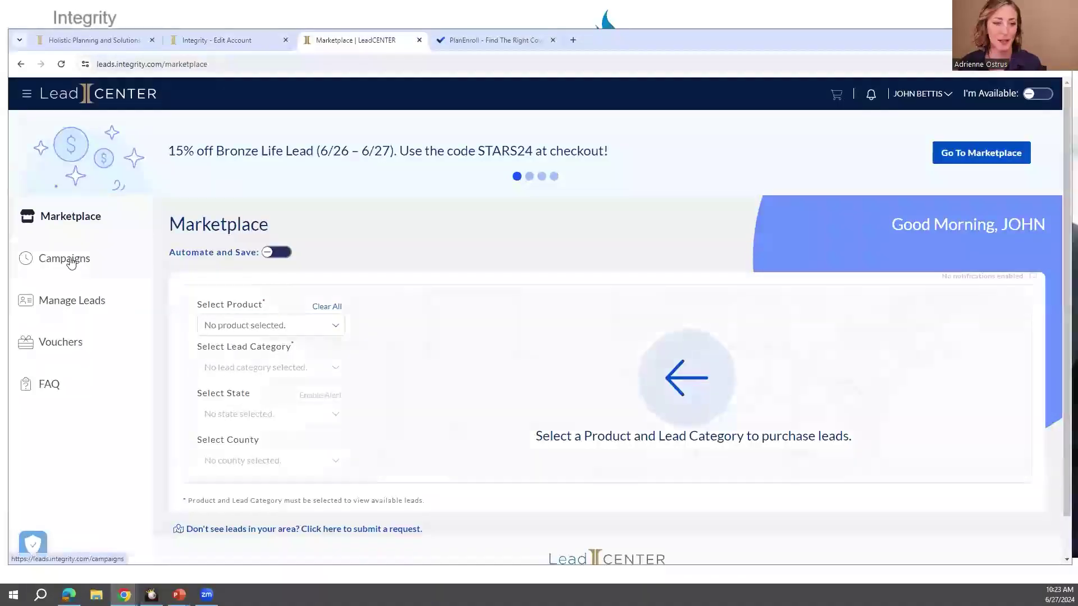
click(67, 263)
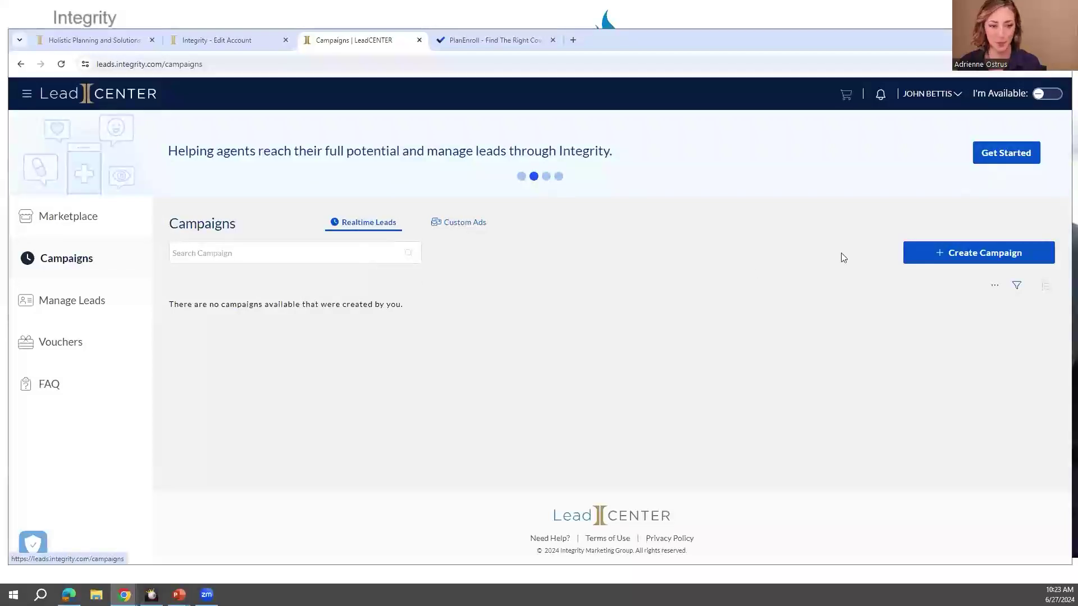
Start a new campaign named 'test' with campaign type Call.
click(963, 254)
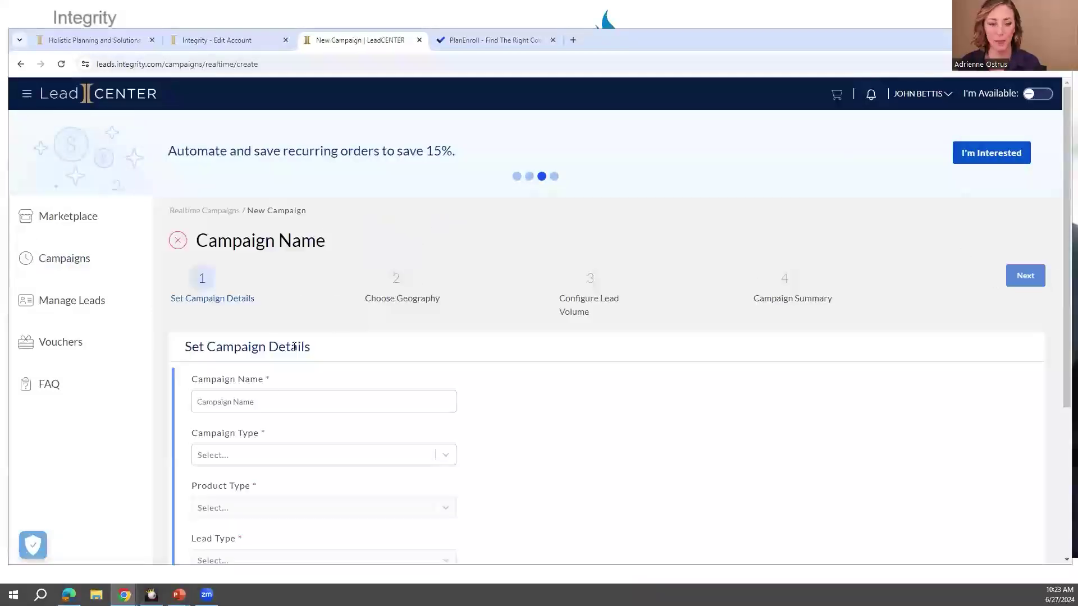
click(255, 404)
text(test)
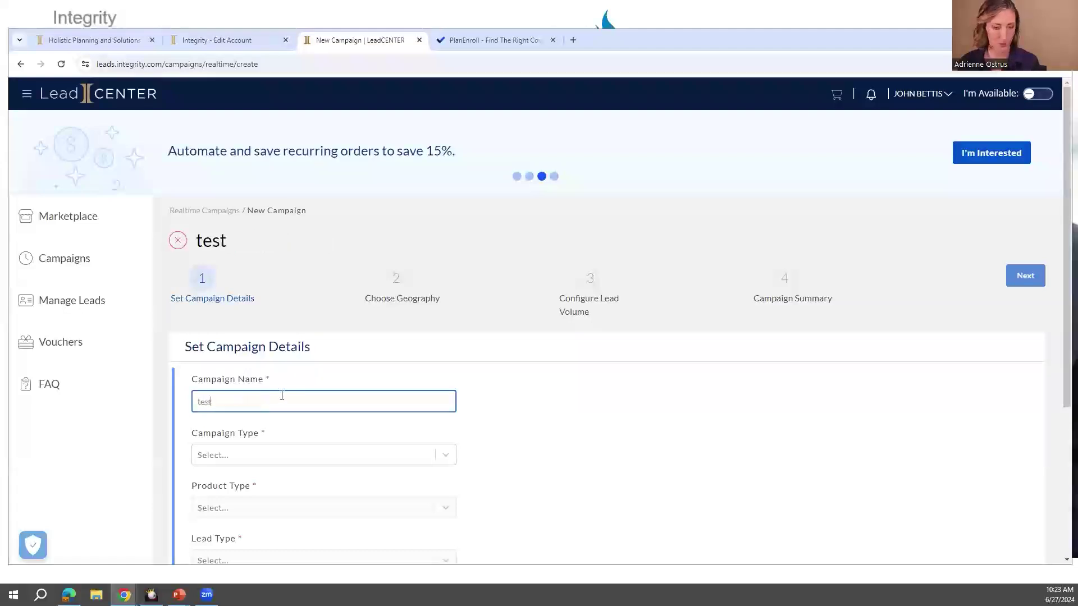
scroll(241, 388, down, 2)
click(242, 343)
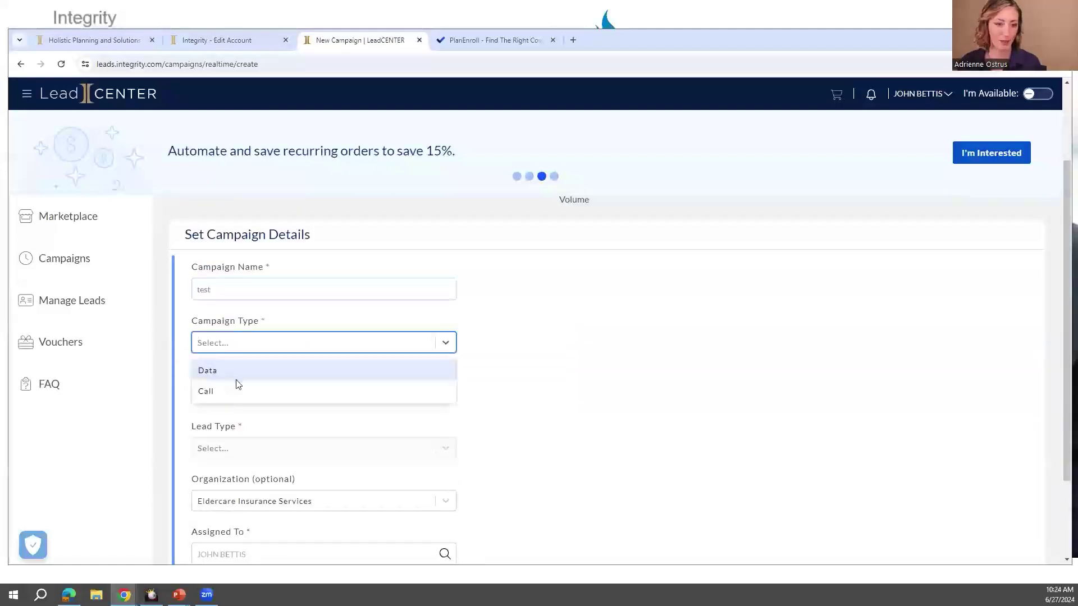
click(219, 390)
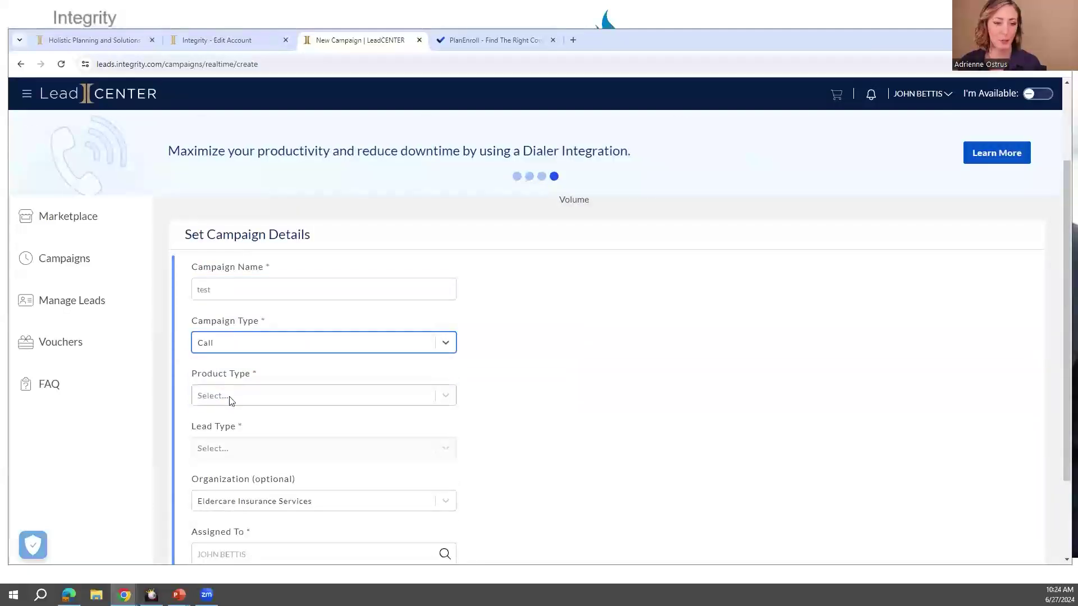
Choose Health product and PlanEnroll (Realtime Call) lead type, then return to the Integrity account tab.
click(230, 400)
click(223, 422)
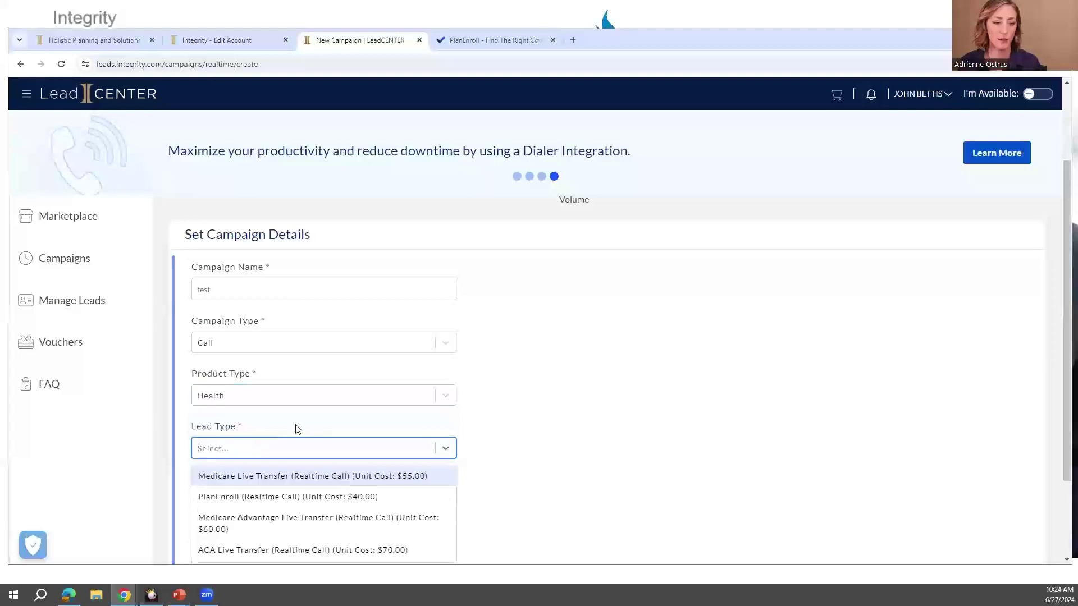
scroll(465, 372, down, 2)
click(218, 383)
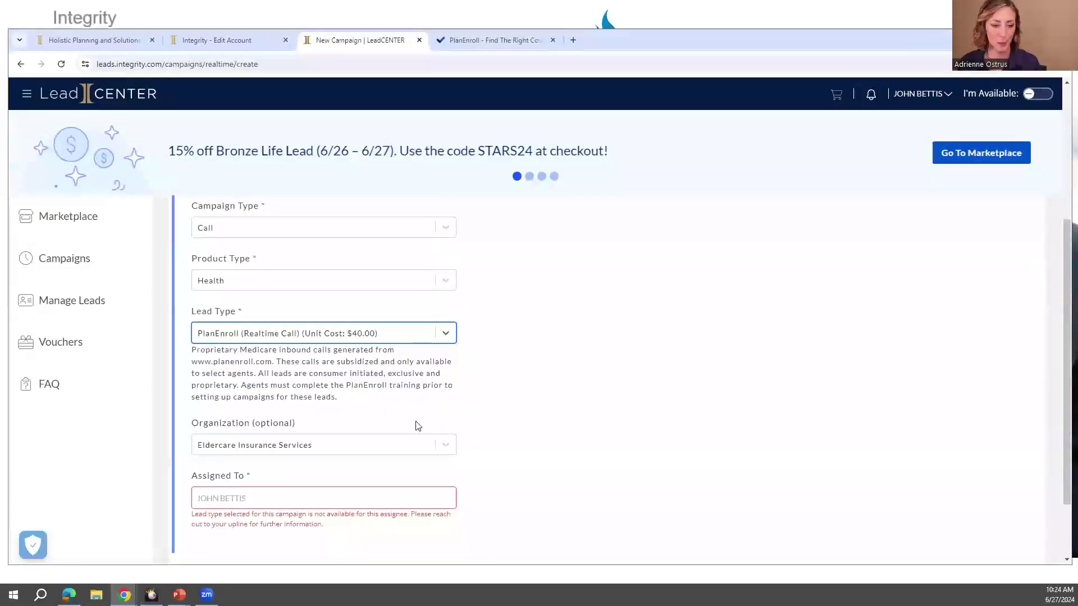
scroll(416, 423, down, 1)
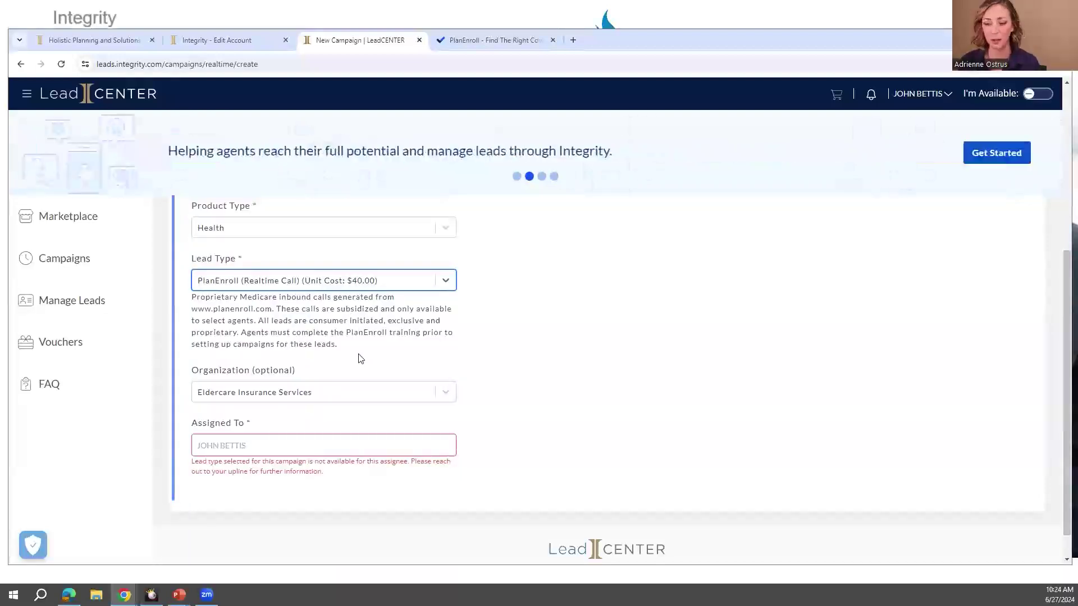
scroll(381, 354, up, 3)
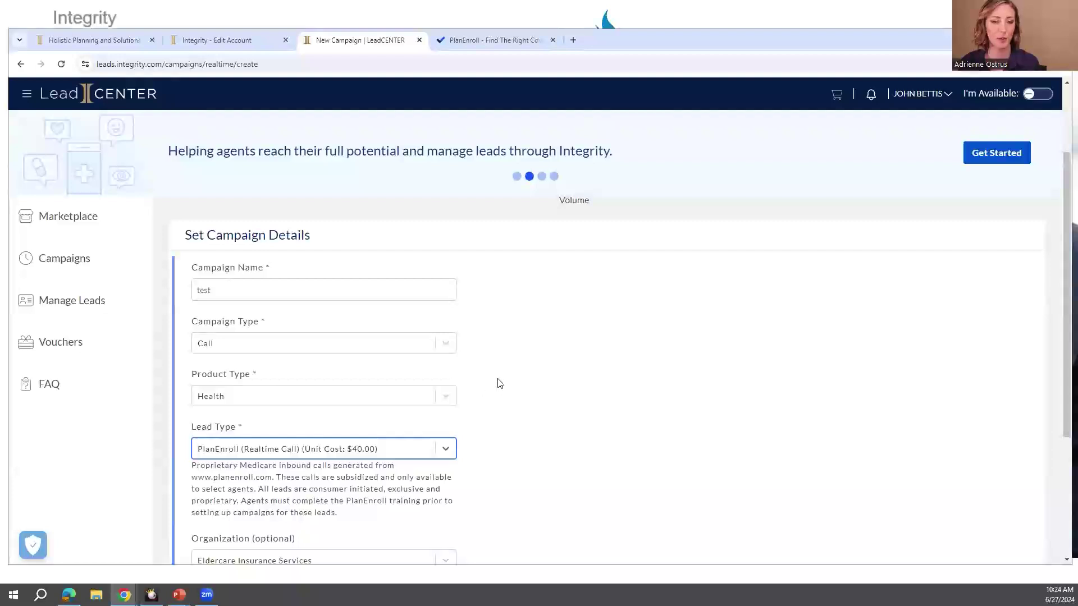
click(216, 42)
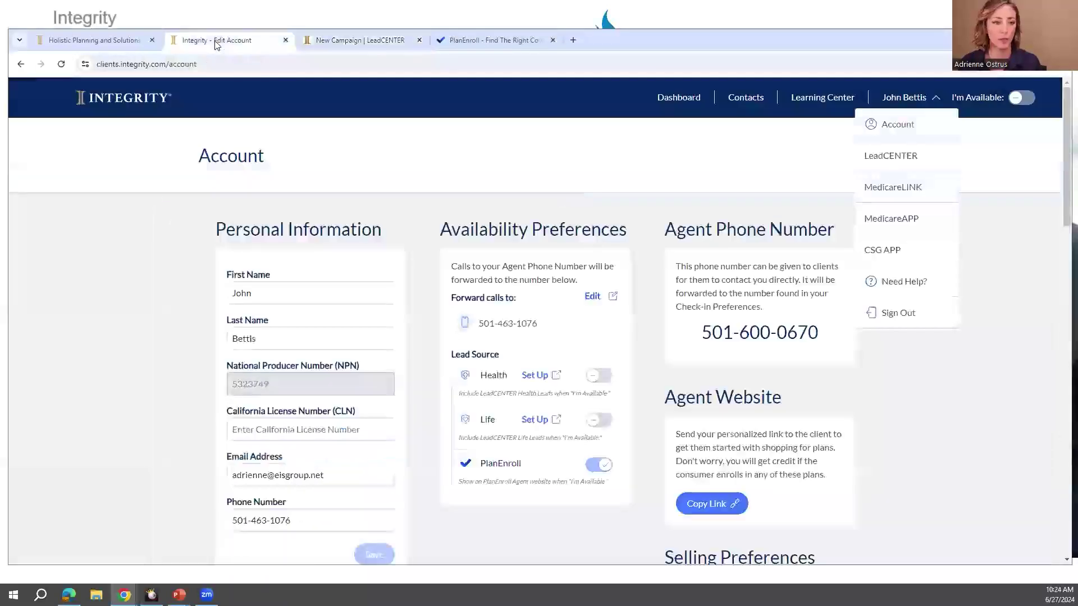
Close the account menu, go to the Dashboard, and list the Unlinked (69) policies.
click(965, 406)
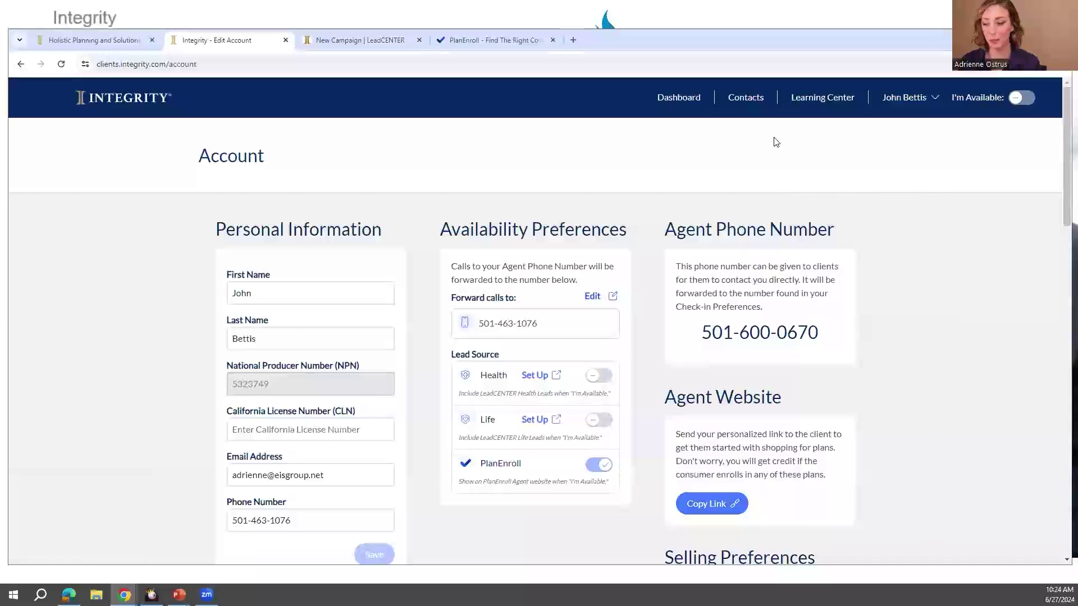
click(678, 97)
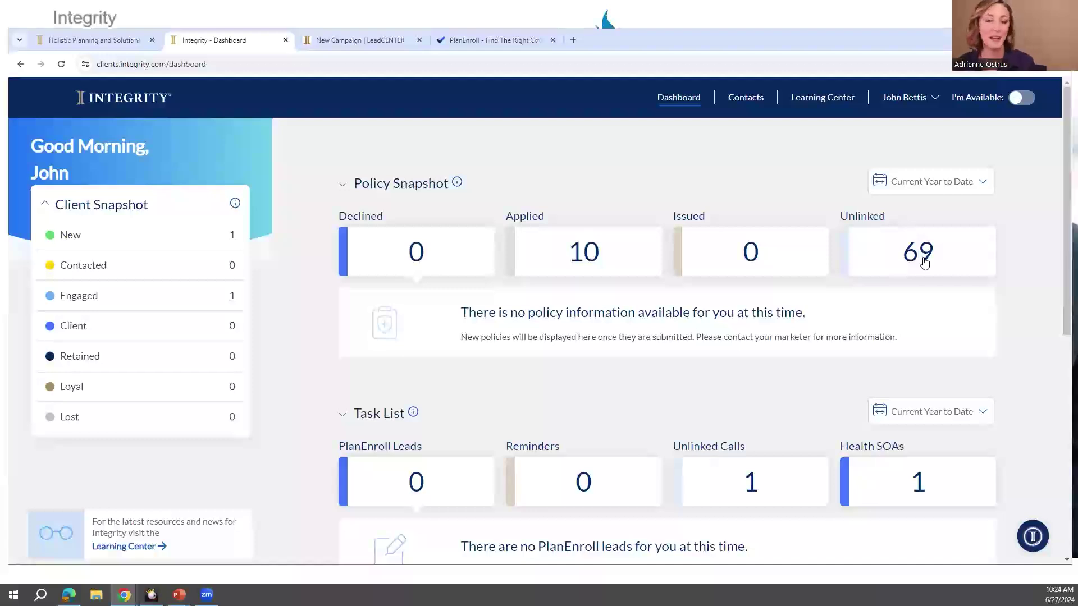
click(910, 261)
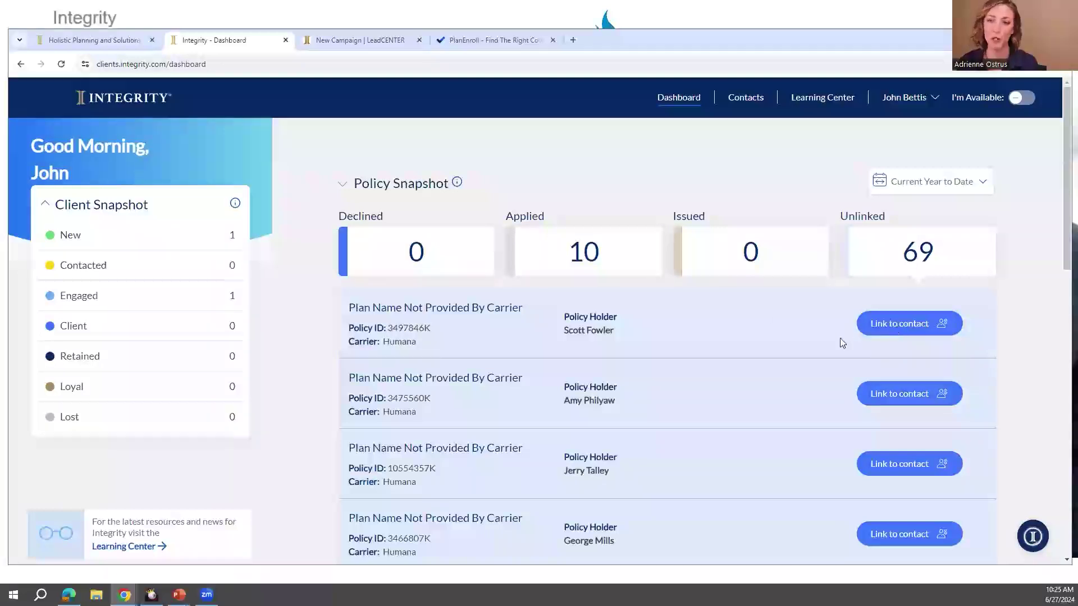
Start linking the first unlinked Humana policy and open the Create New Contact form.
click(881, 334)
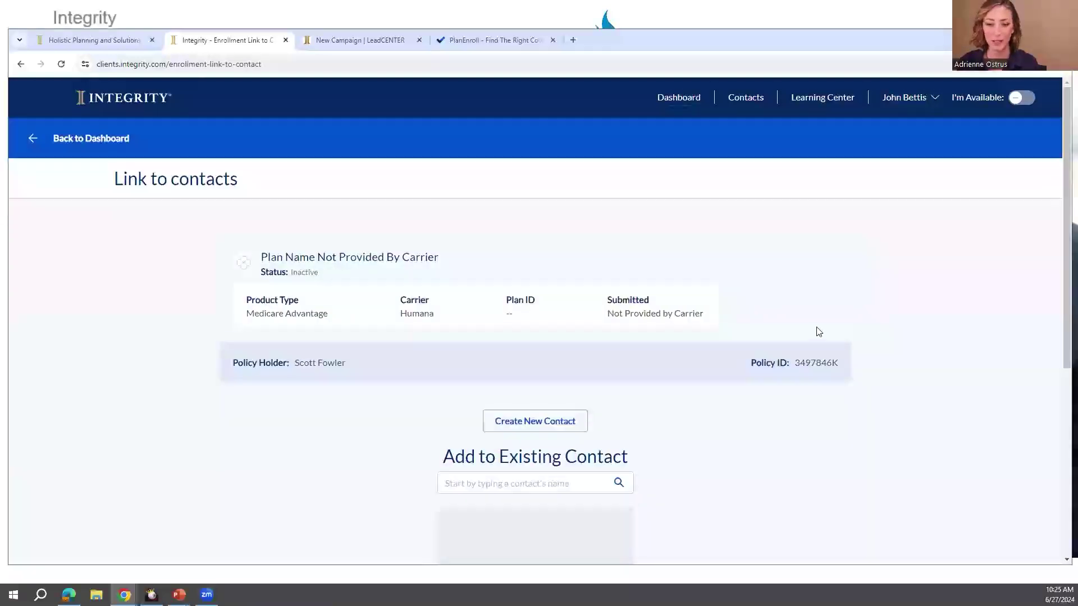
scroll(785, 330, down, 1)
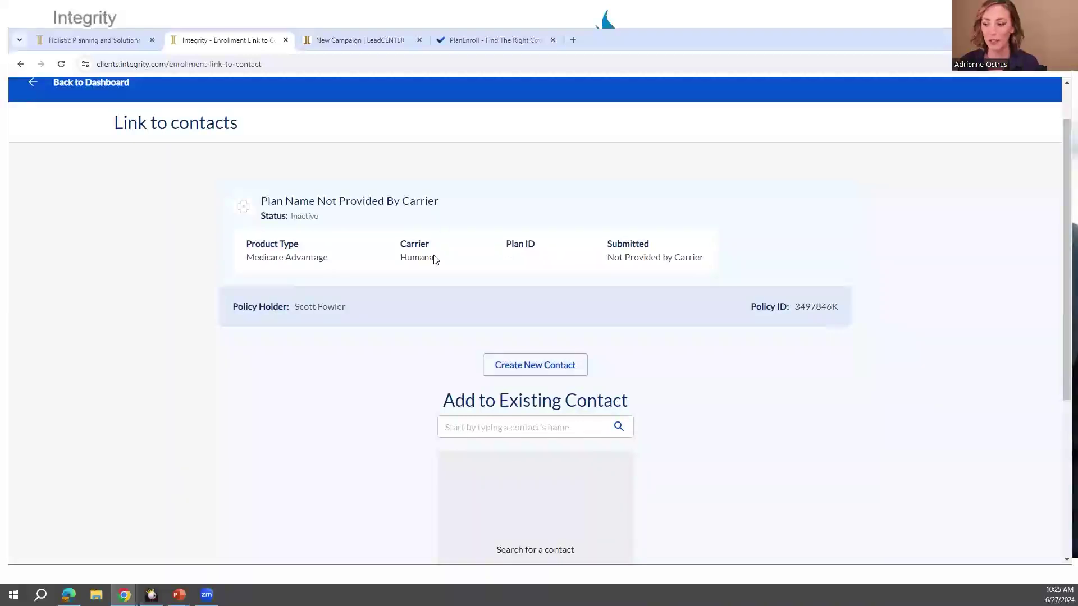
click(532, 366)
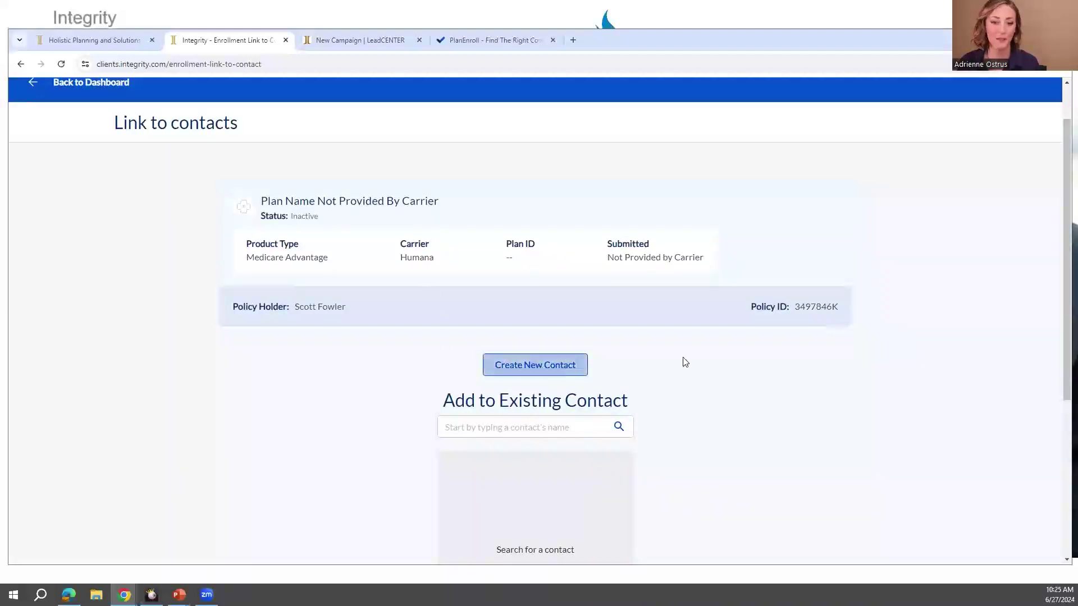
click(541, 372)
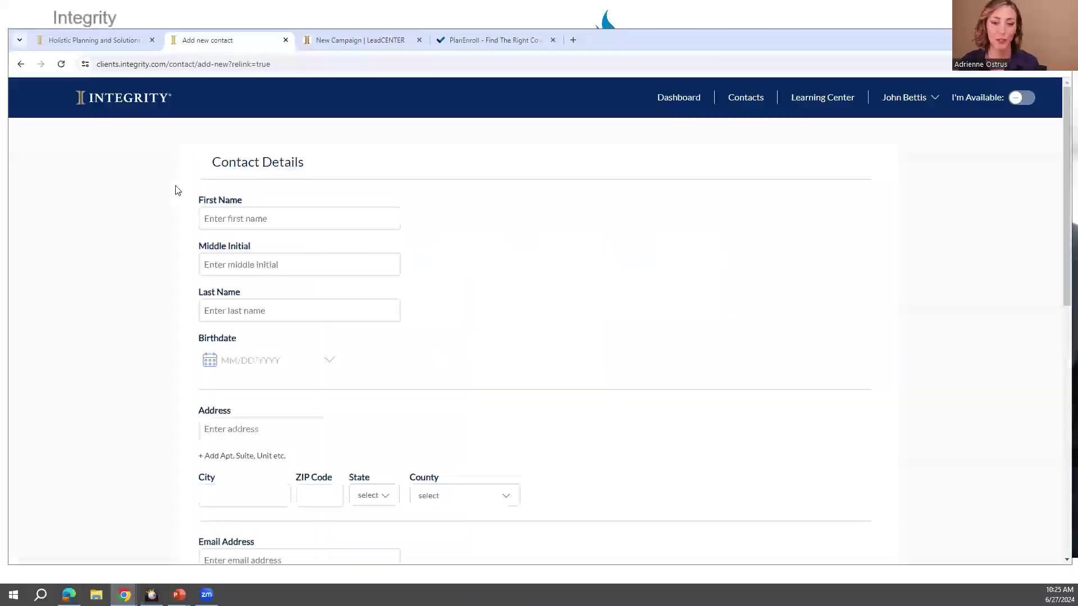
click(297, 218)
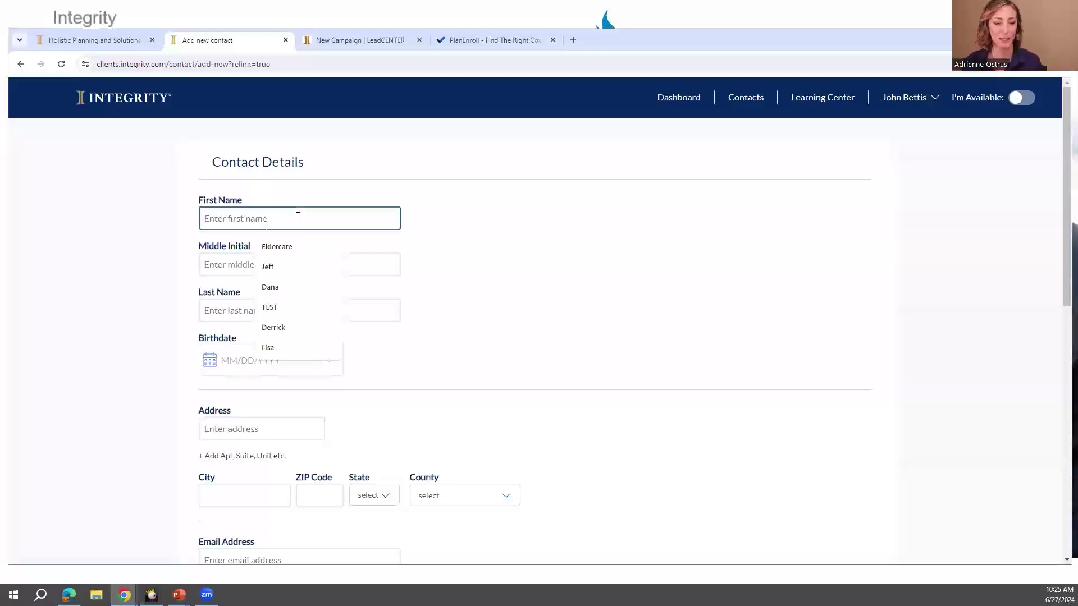
click(21, 64)
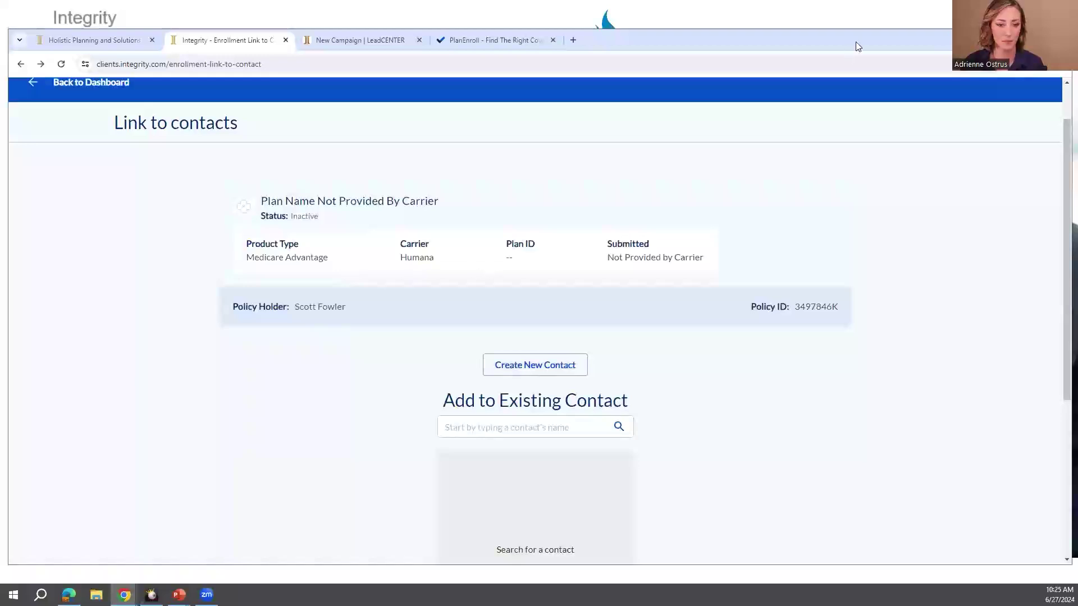
click(502, 366)
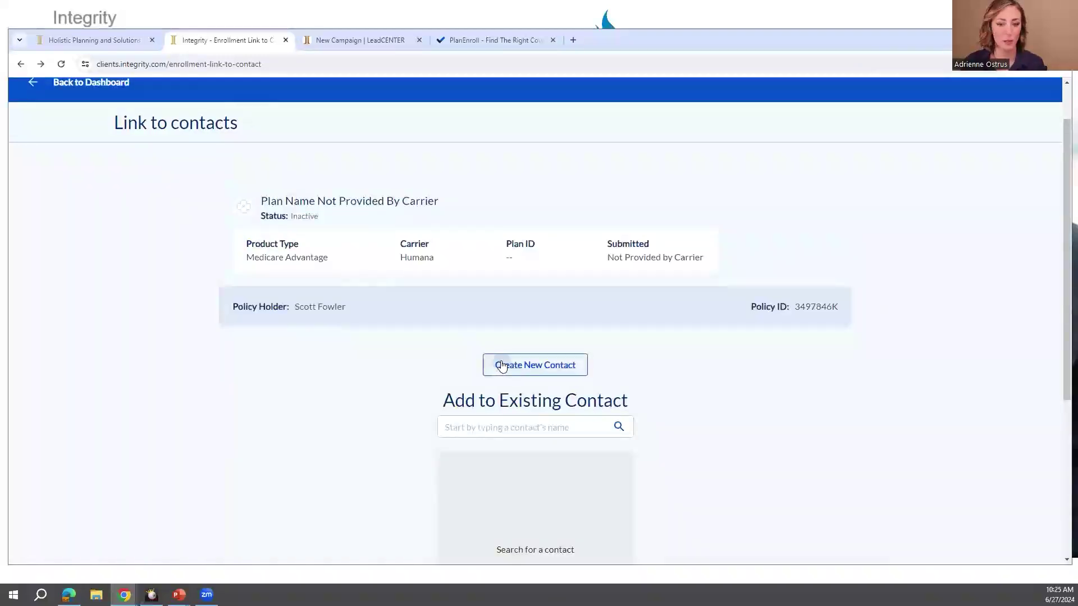
Enter the contact's first name, last name and mobile phone number.
click(270, 219)
text(Scott)
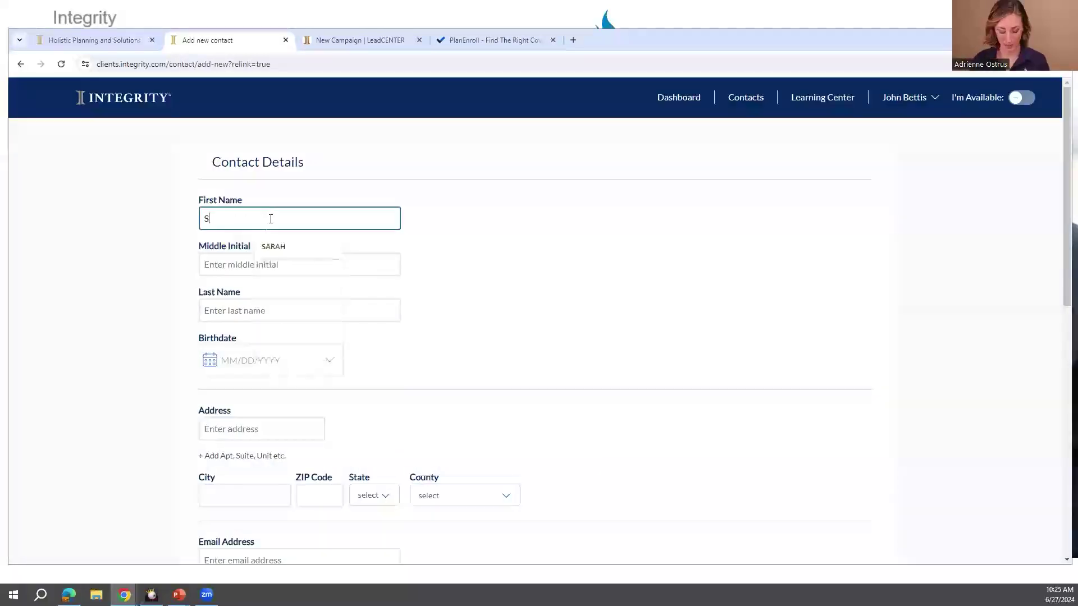
key(Tab)
key(Tab)
text(TES)
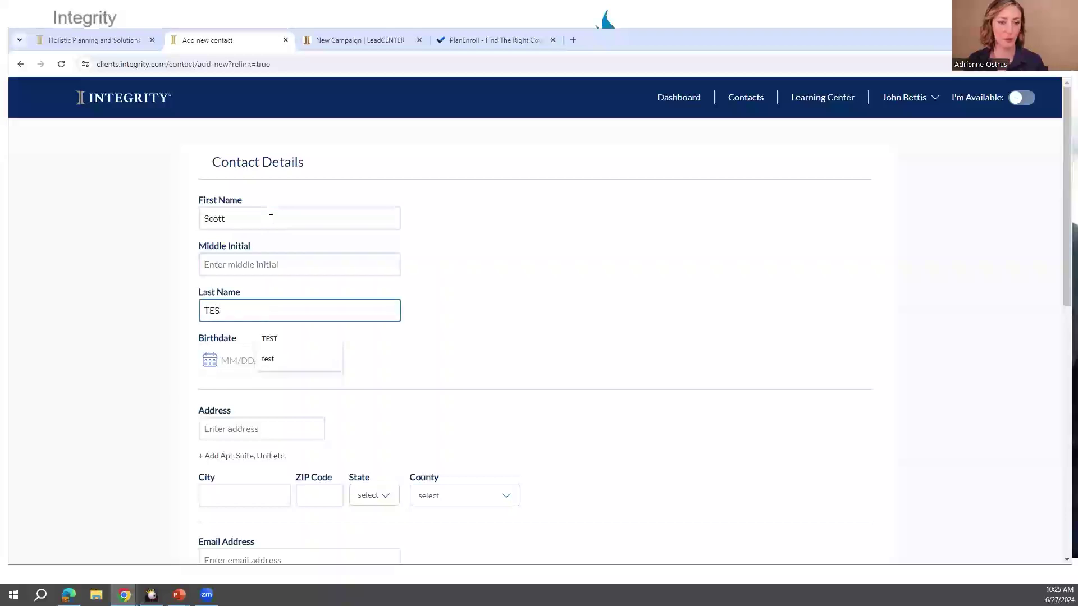
click(435, 315)
scroll(418, 359, down, 1)
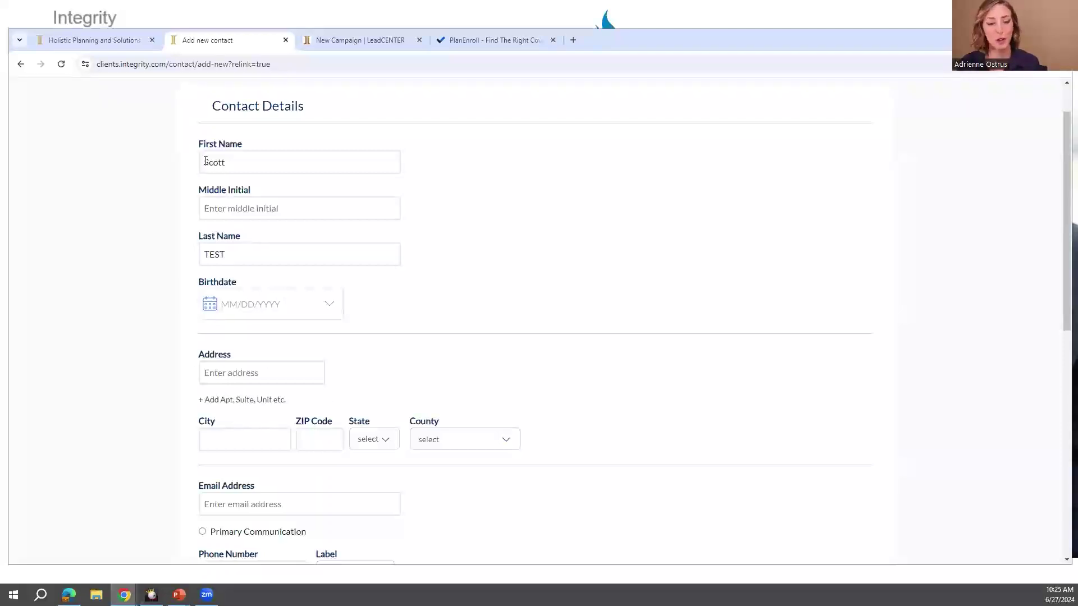
scroll(760, 449, down, 4)
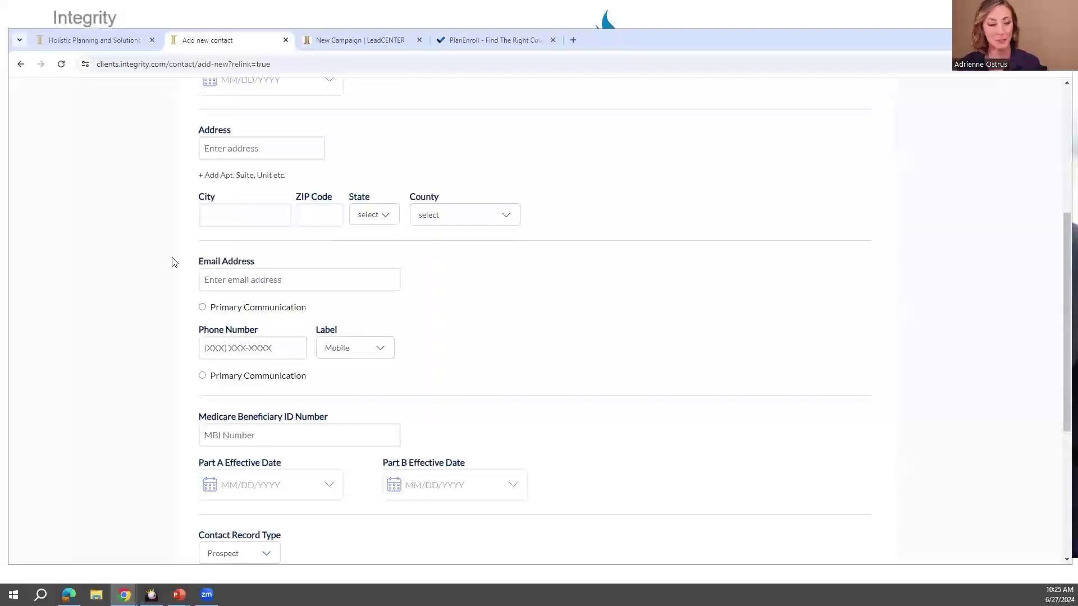
click(228, 350)
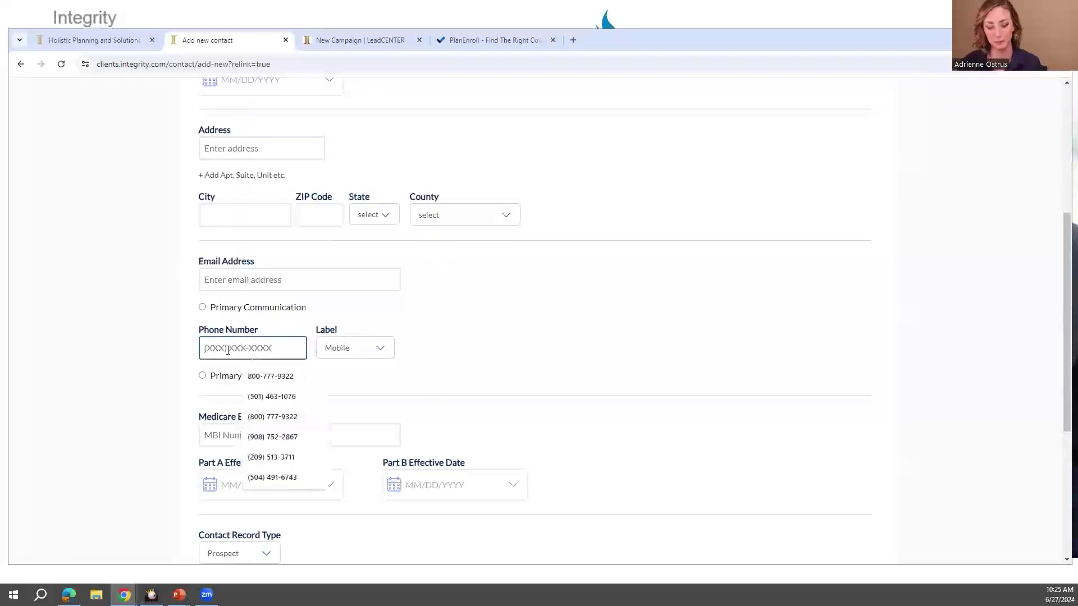
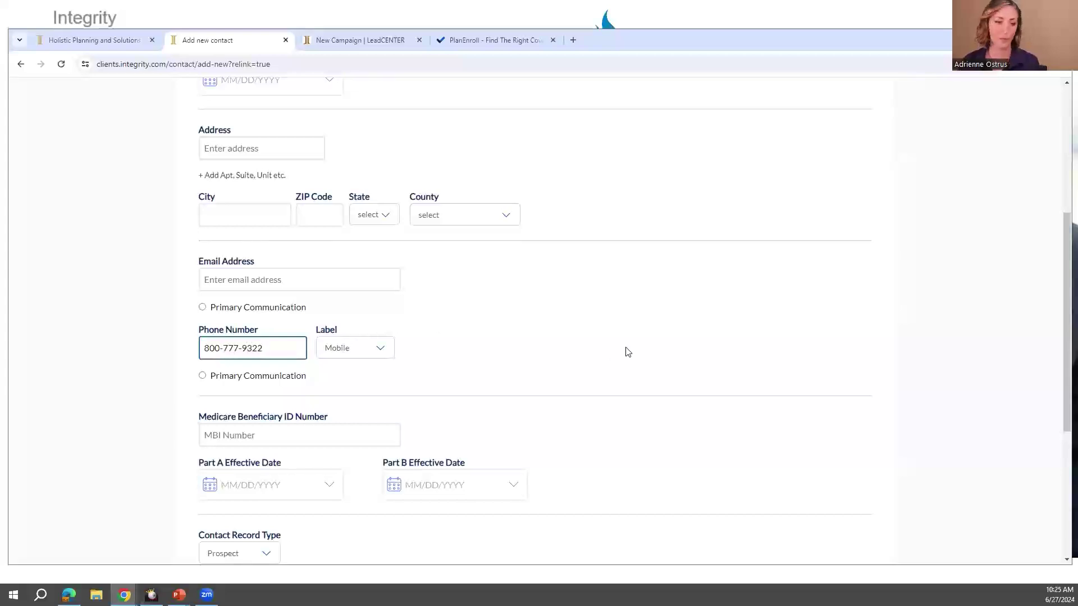
Set the Contact Record Type to Client.
scroll(623, 364, down, 4)
click(230, 330)
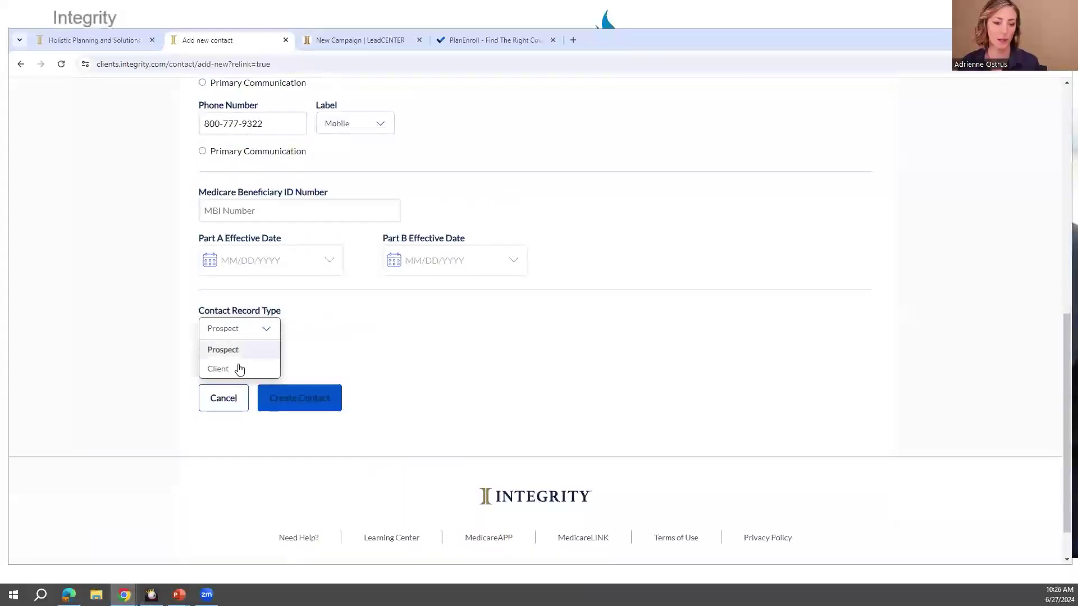
click(239, 369)
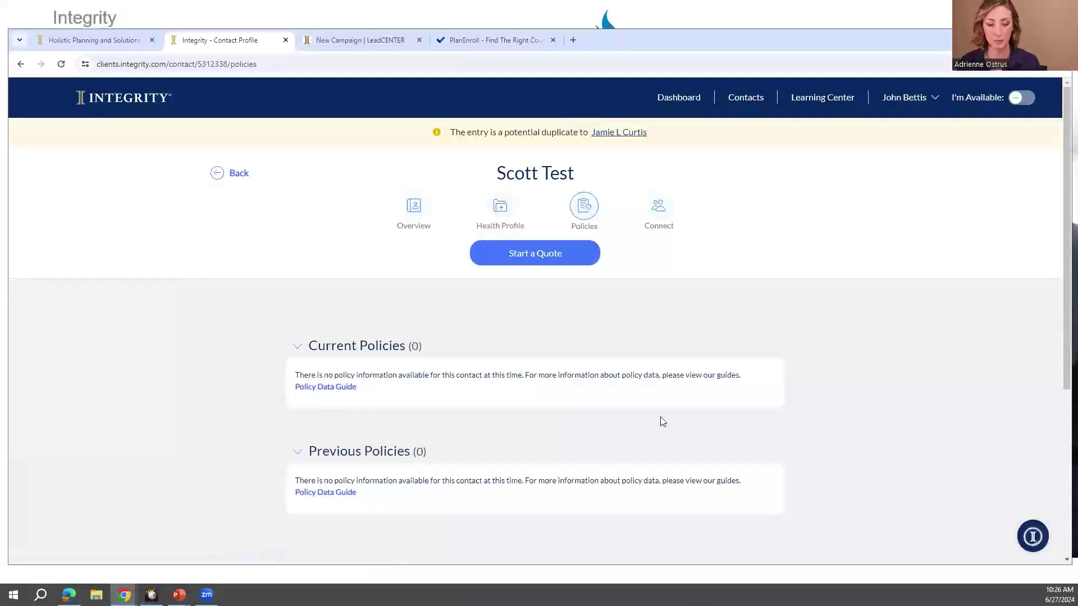
Confirm the Humana policy under Previous Policies (1), then go back to the Dashboard.
scroll(536, 488, down, 2)
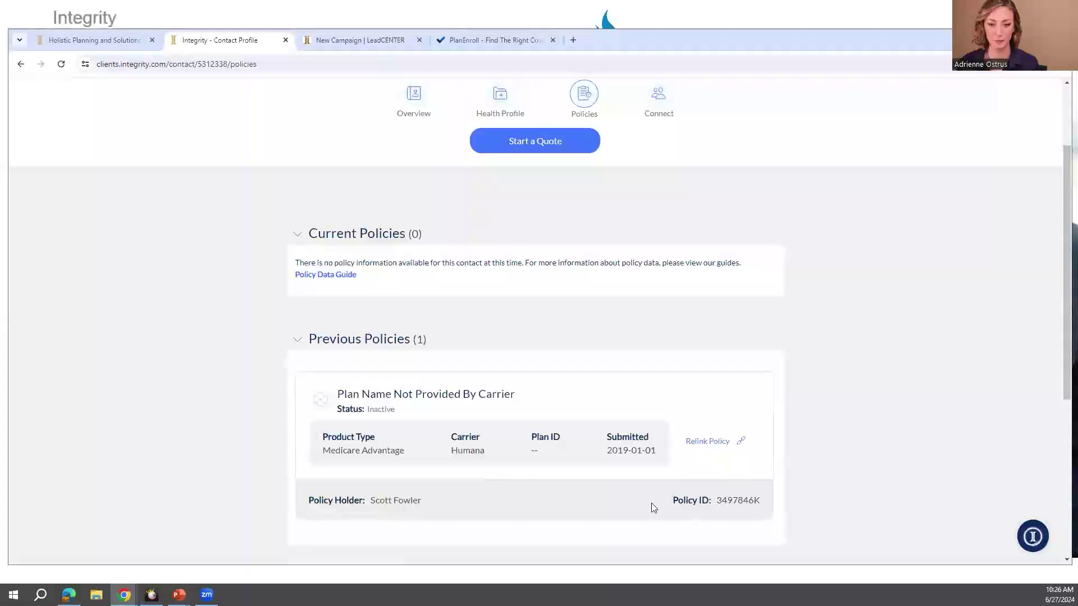
scroll(596, 492, up, 2)
click(682, 98)
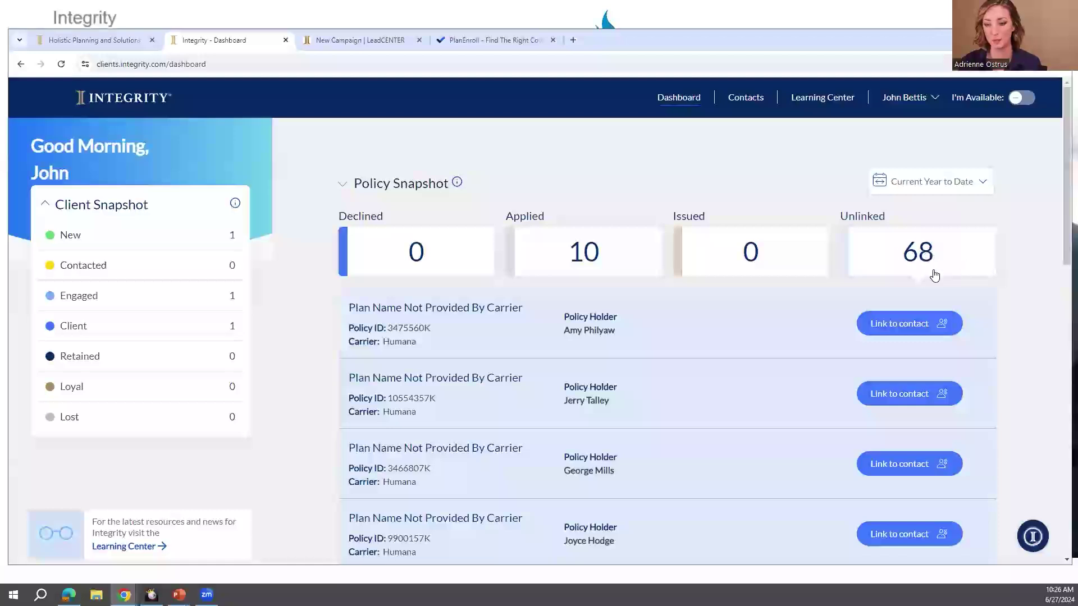
Collapse Policy Snapshot to show tasks and recent activity, then open Contacts.
click(344, 188)
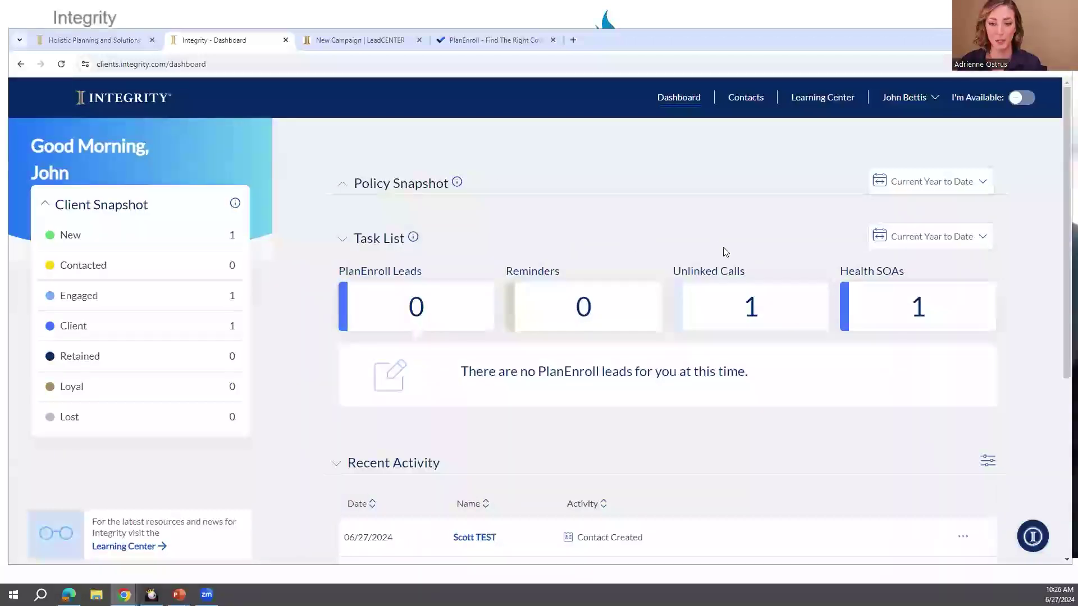
scroll(723, 249, down, 1)
scroll(734, 257, up, 1)
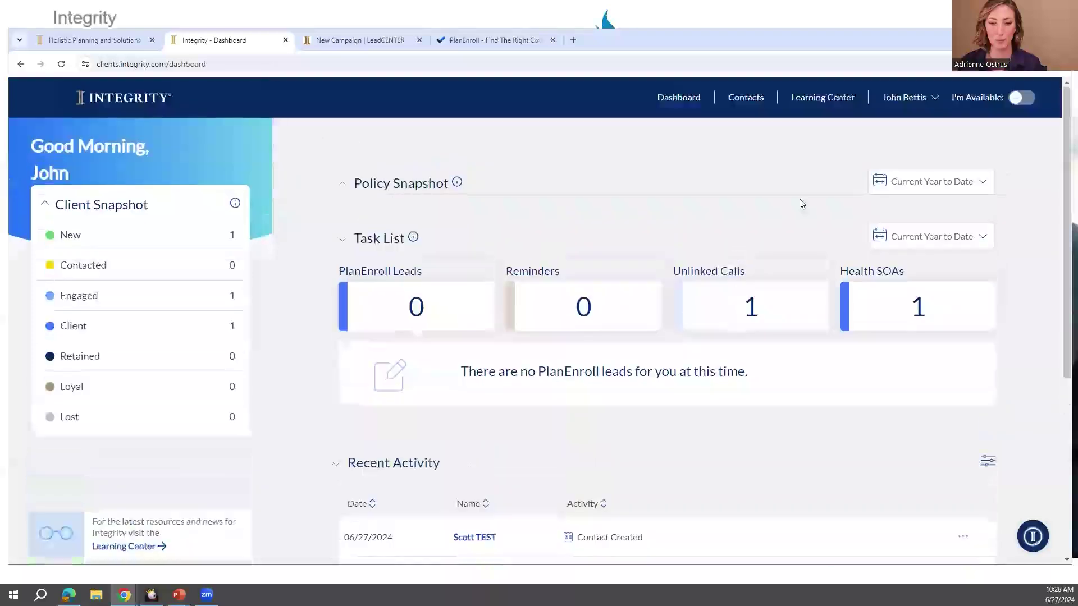
click(743, 105)
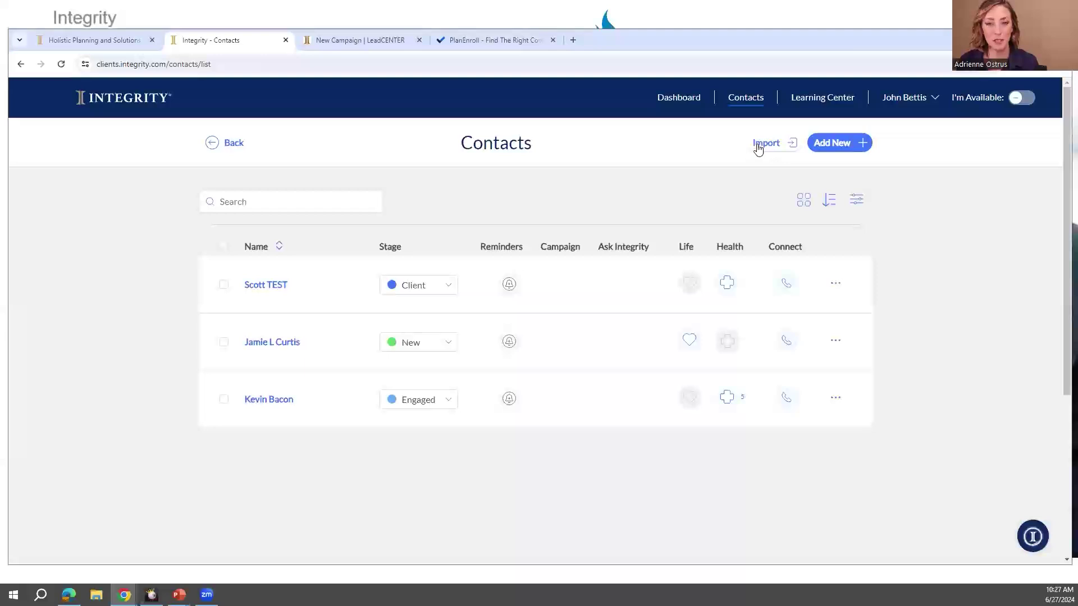
Review the Client Import page's list of importable contact fields, then go back to Contacts.
click(766, 143)
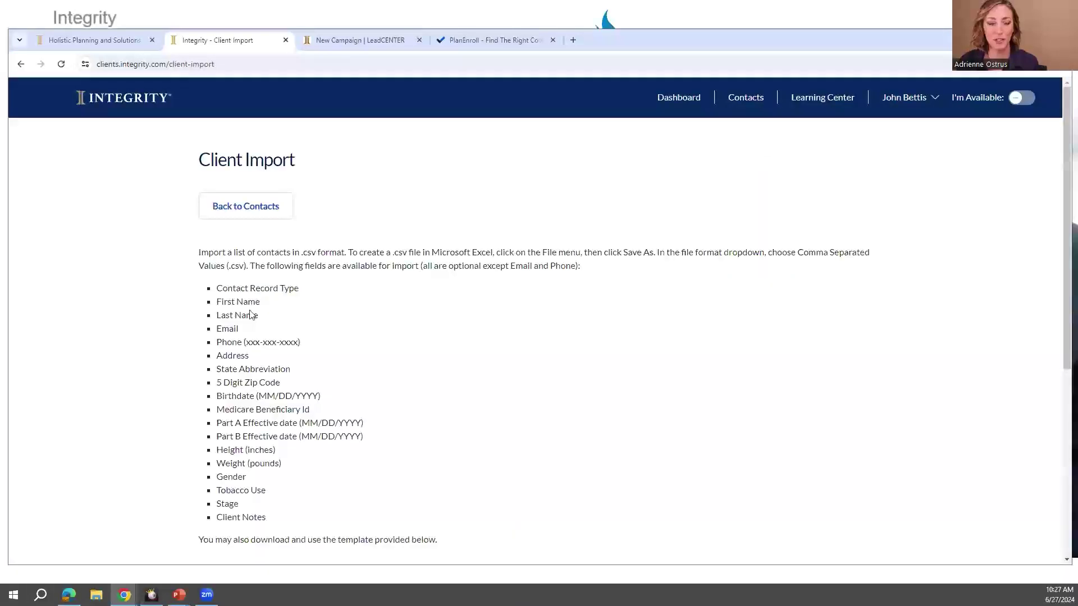
scroll(251, 316, down, 1)
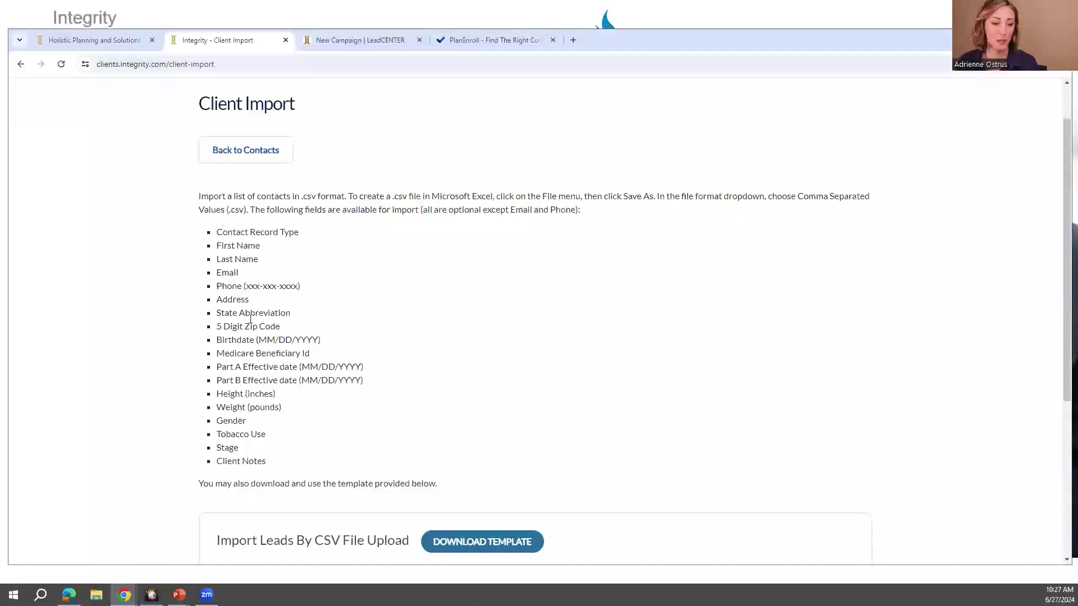
drag(221, 231, 275, 444)
click(227, 291)
scroll(309, 385, down, 2)
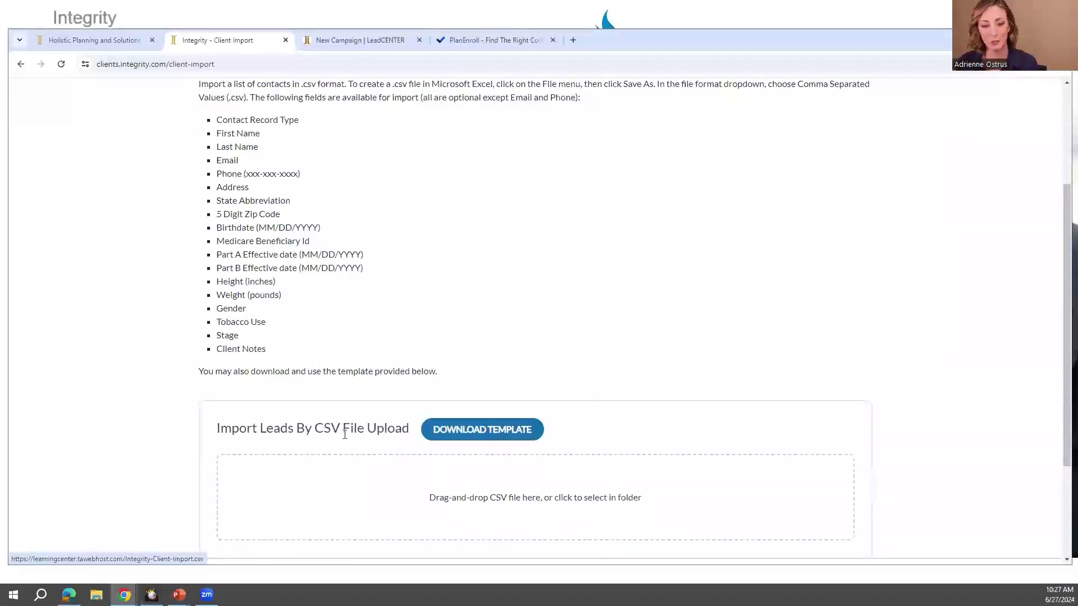
scroll(294, 372, up, 3)
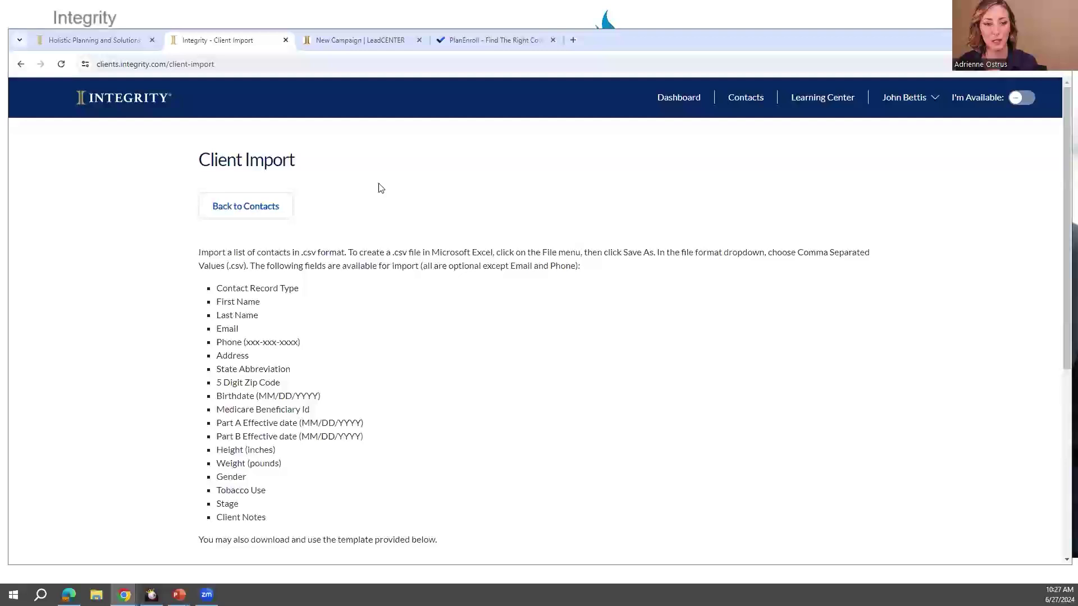
click(240, 213)
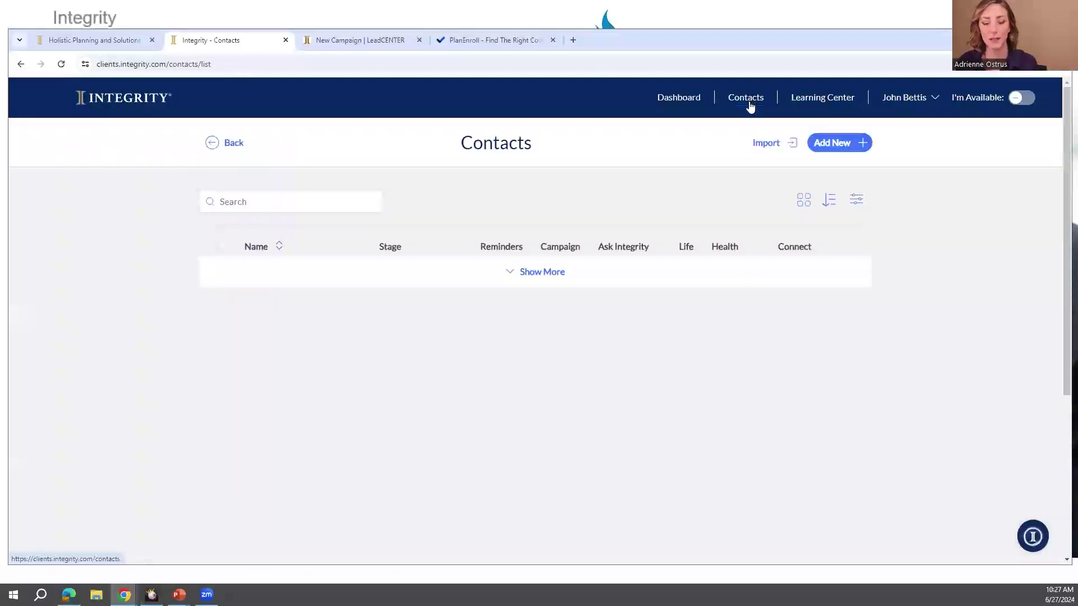
Show More to list all three contacts, then preview the blank Add New contact form.
click(533, 277)
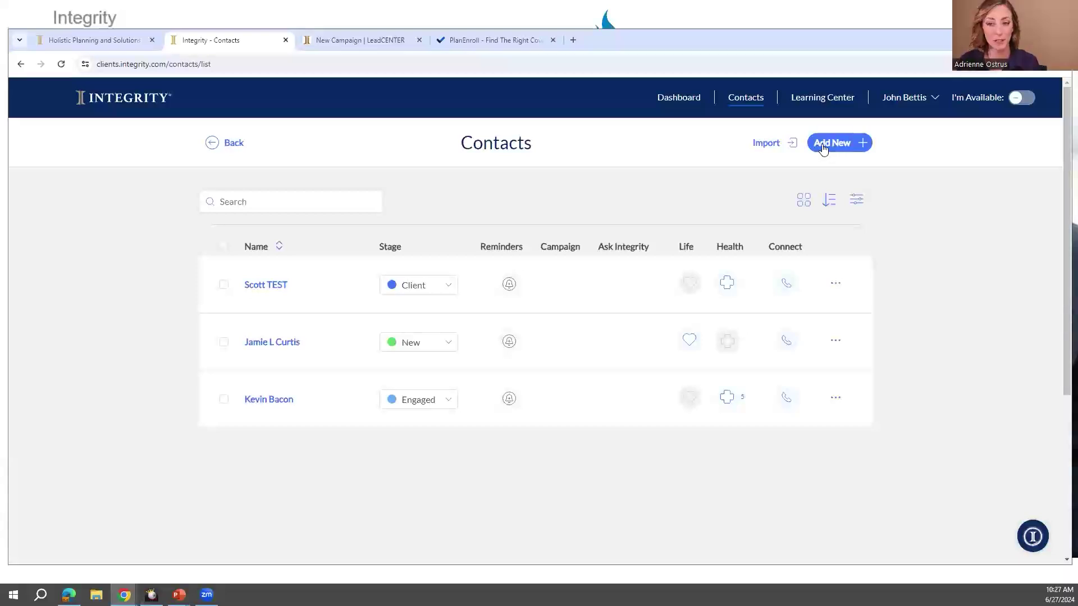
click(832, 143)
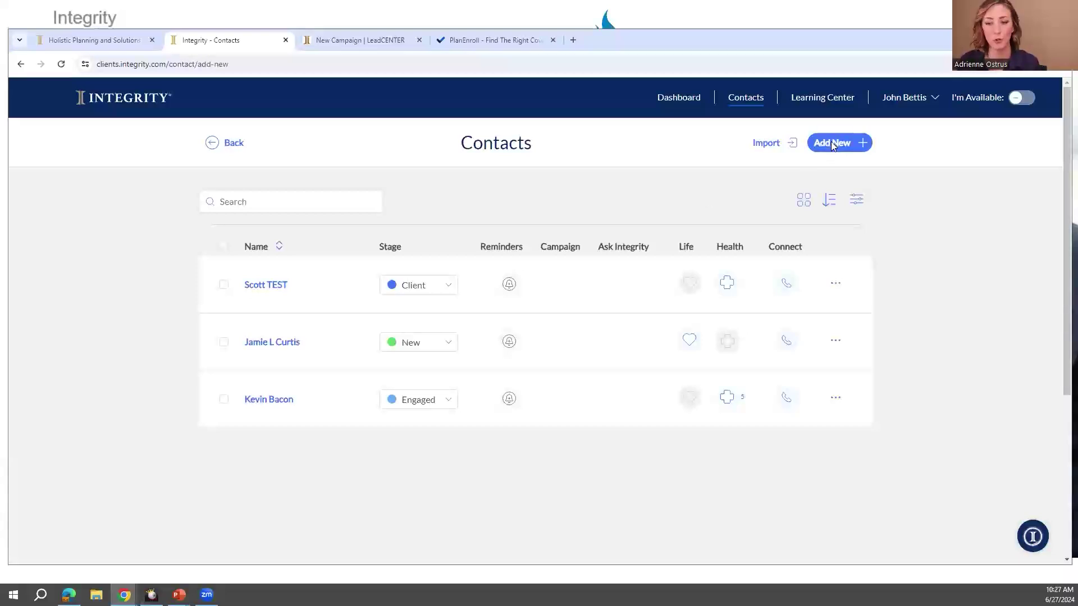
scroll(319, 328, down, 9)
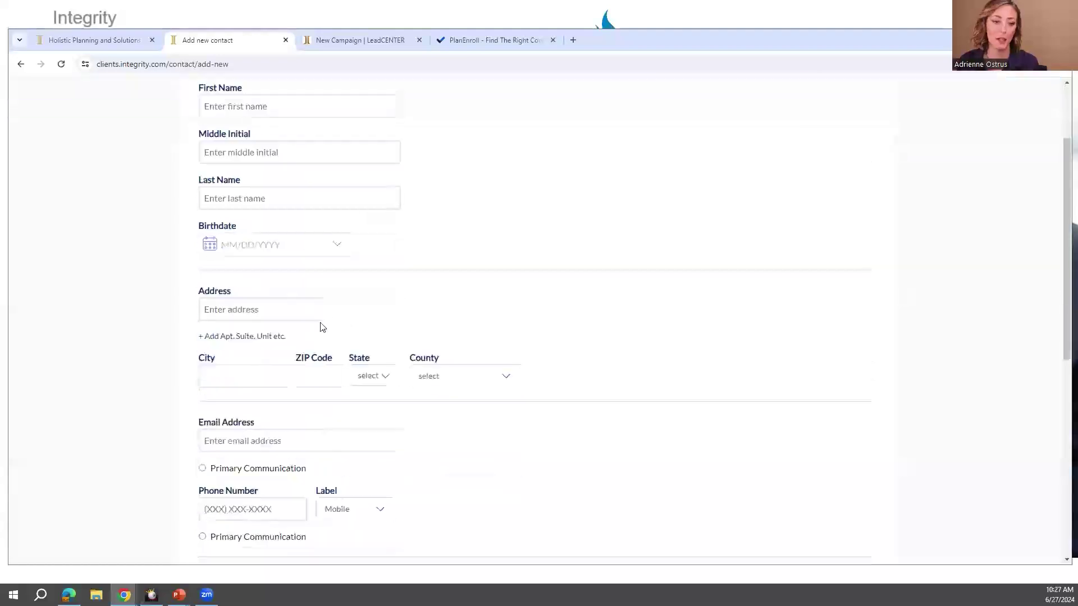
scroll(685, 440, up, 10)
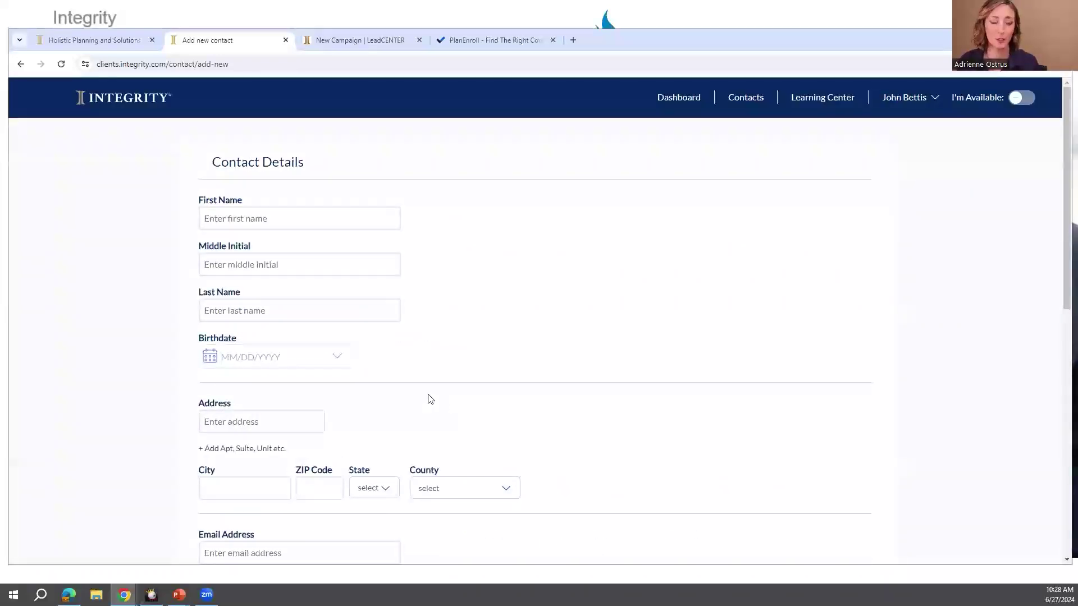
scroll(429, 407, down, 1)
scroll(426, 397, up, 1)
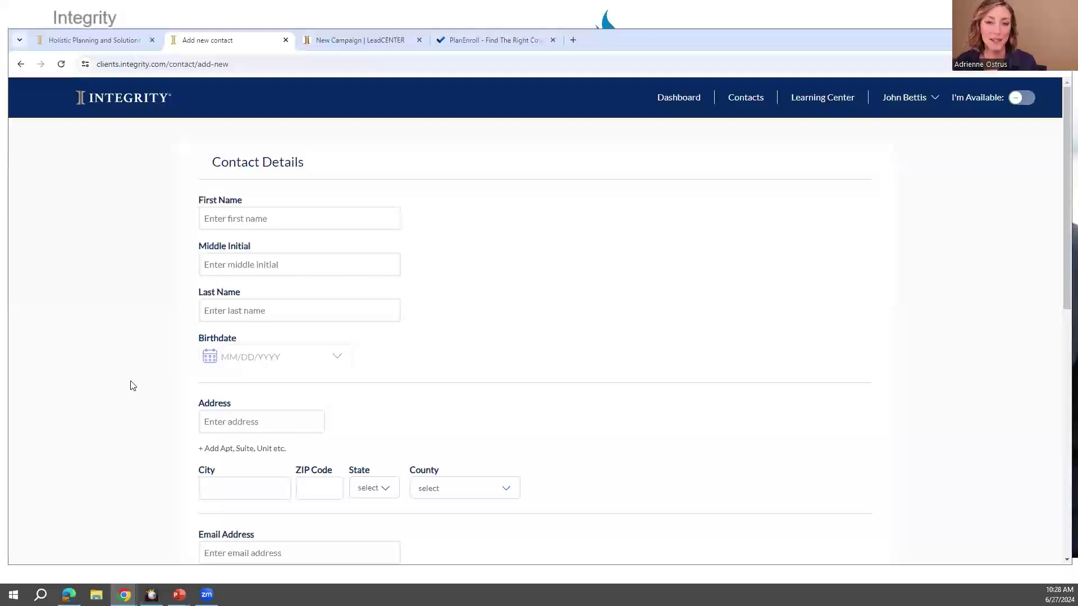
Scroll through the rest of the new-contact form and return to the Contacts list.
scroll(130, 385, down, 2)
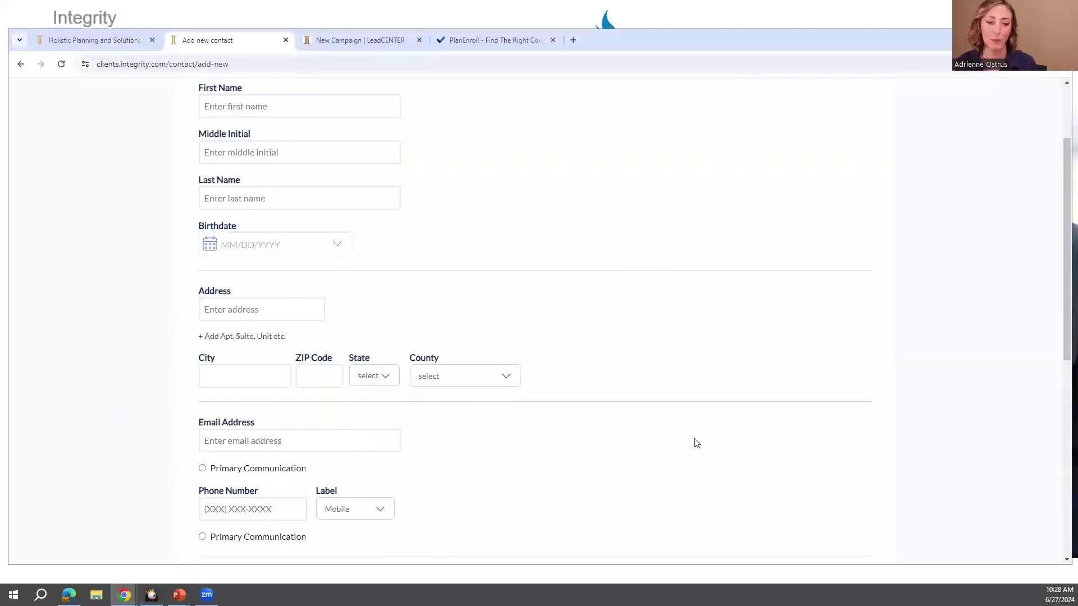
scroll(497, 502, down, 5)
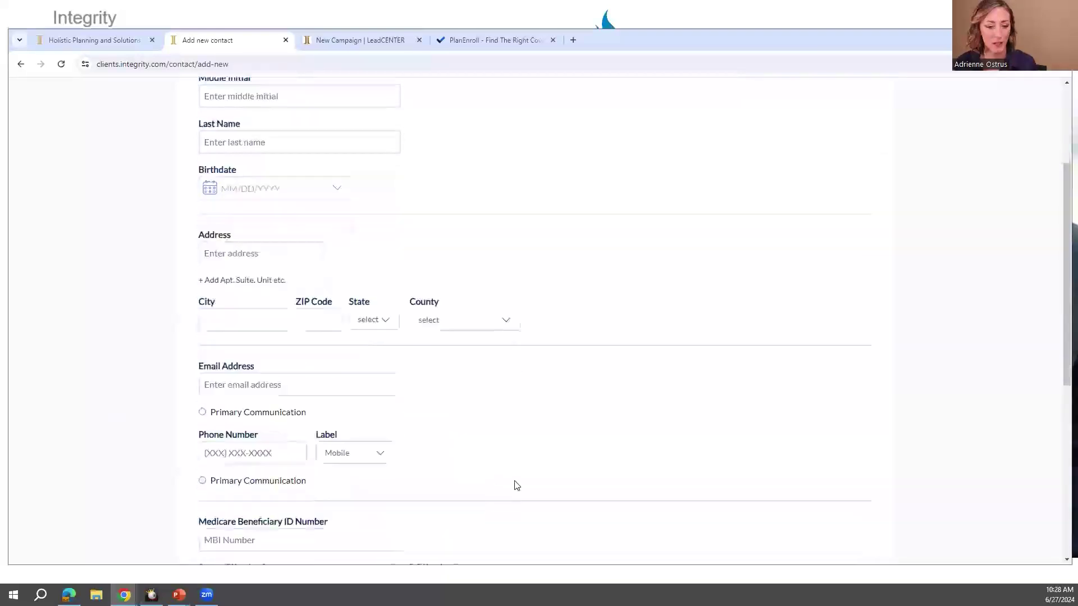
scroll(513, 483, up, 5)
scroll(513, 474, up, 3)
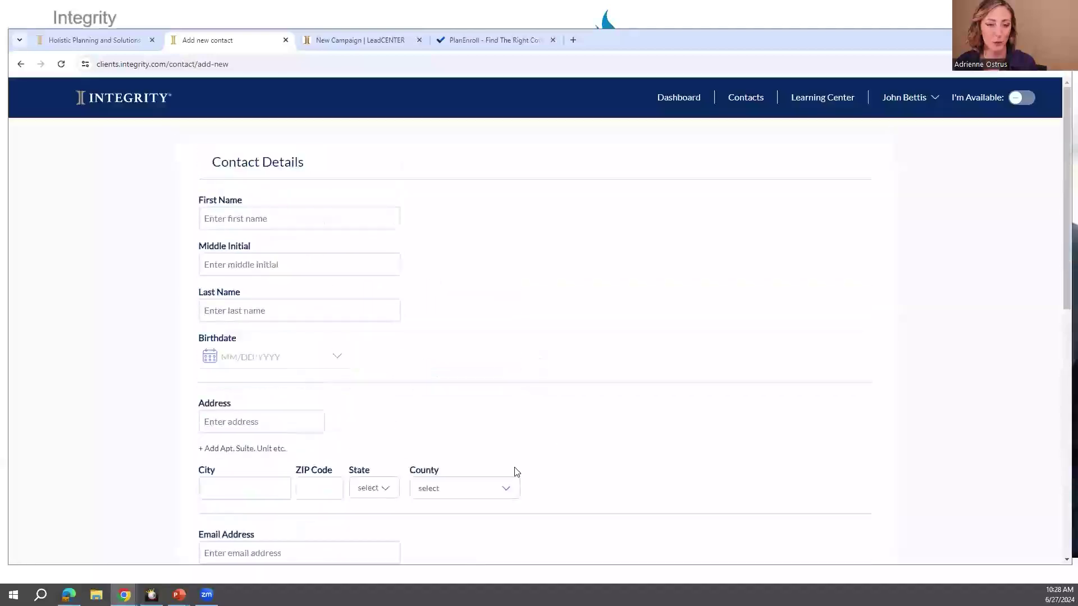
click(743, 106)
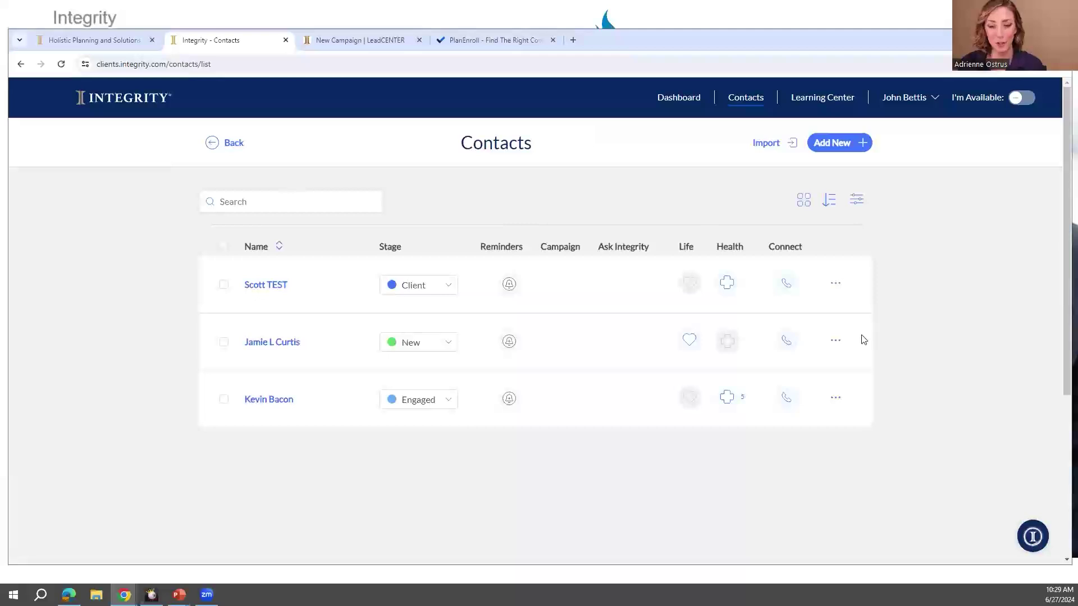
Reload the Contacts list and open the Ask Integrity chat panel with its suggested prompts.
click(742, 104)
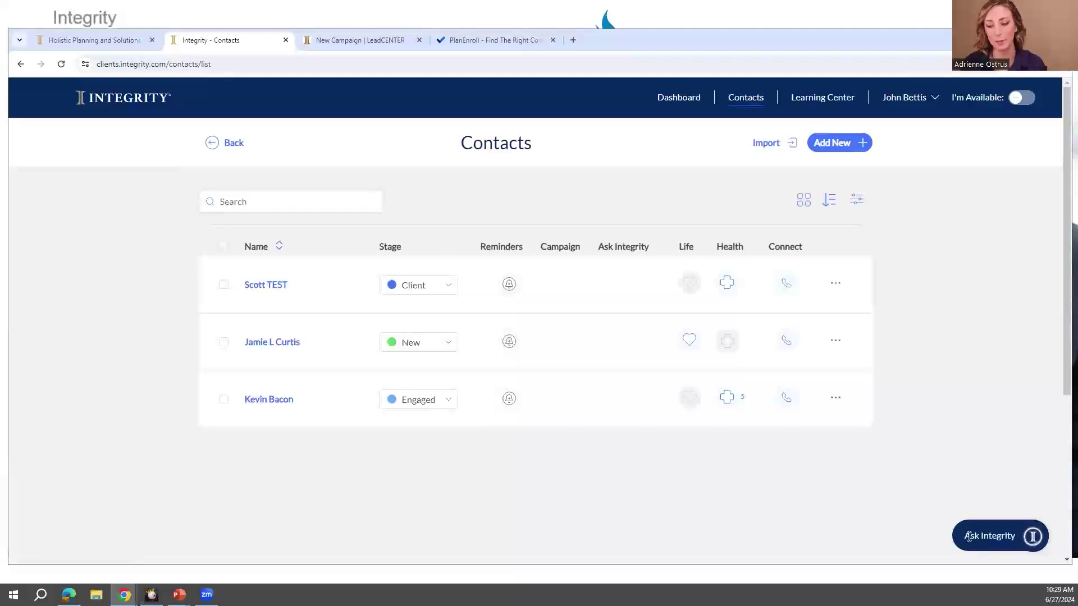
click(1034, 538)
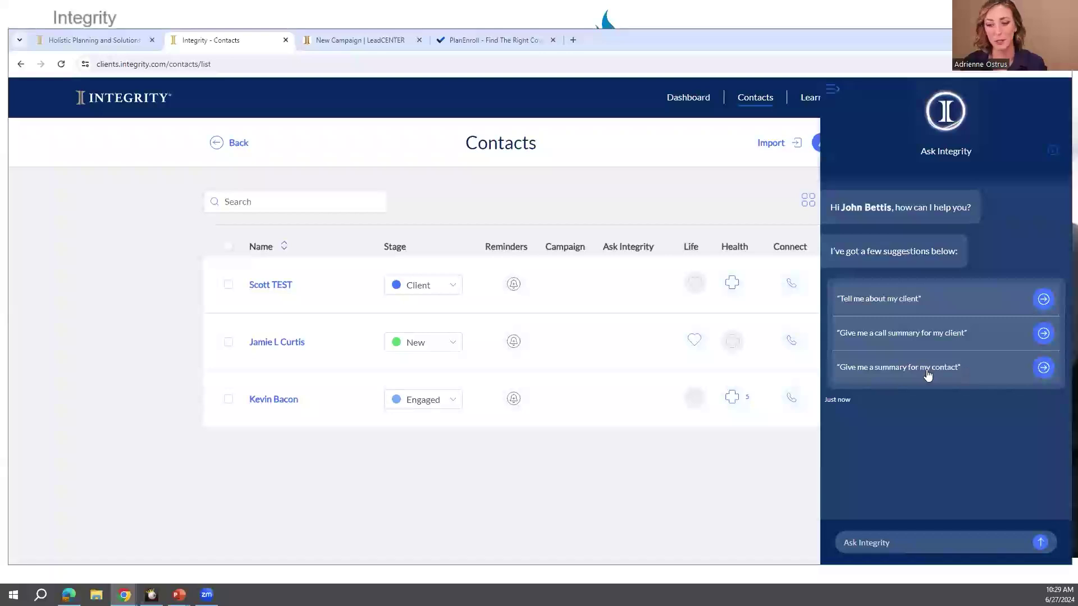
Choose 'Tell me about my client', send the contact's first name, and read the returned summary.
click(892, 302)
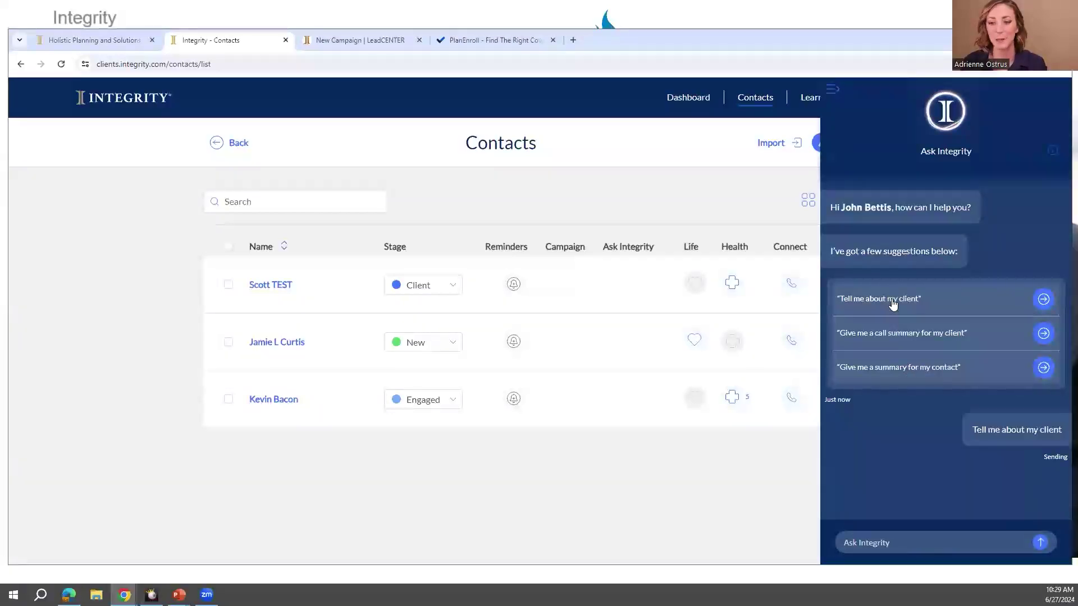
click(917, 543)
text(kevin)
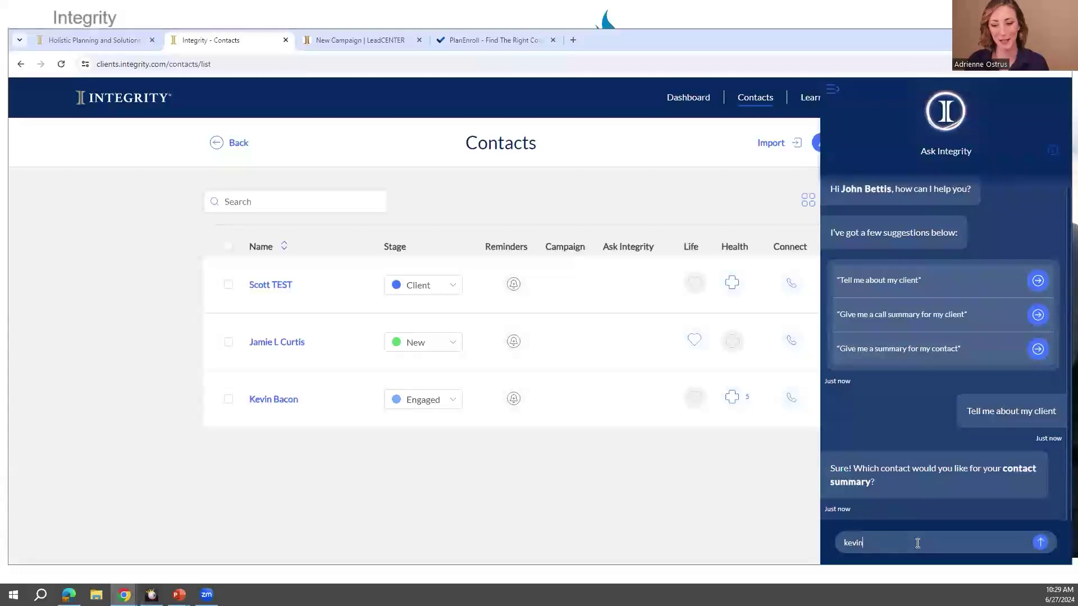
key(Return)
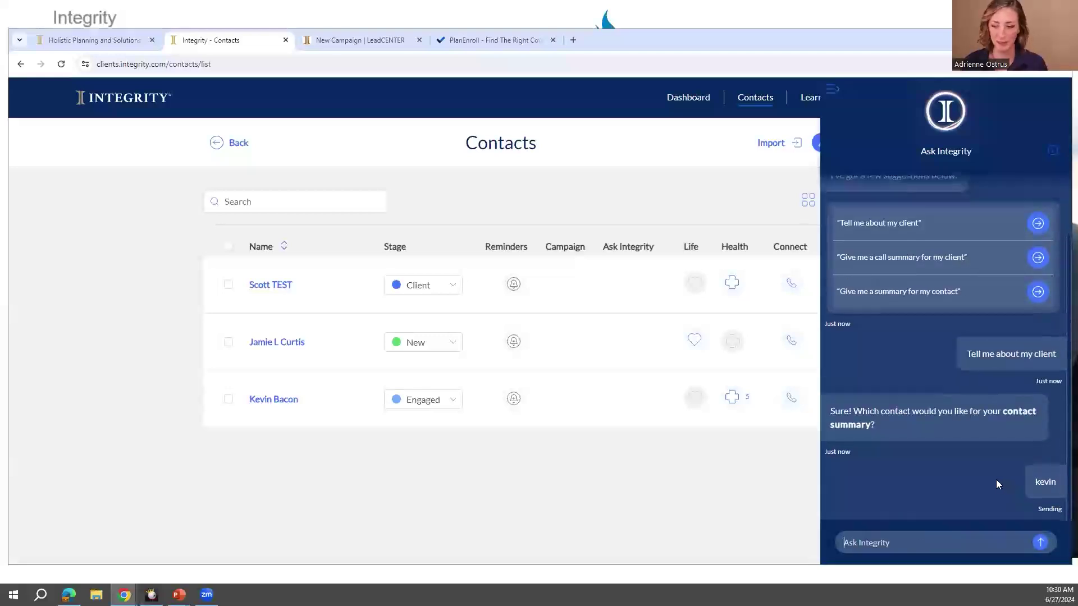
click(879, 545)
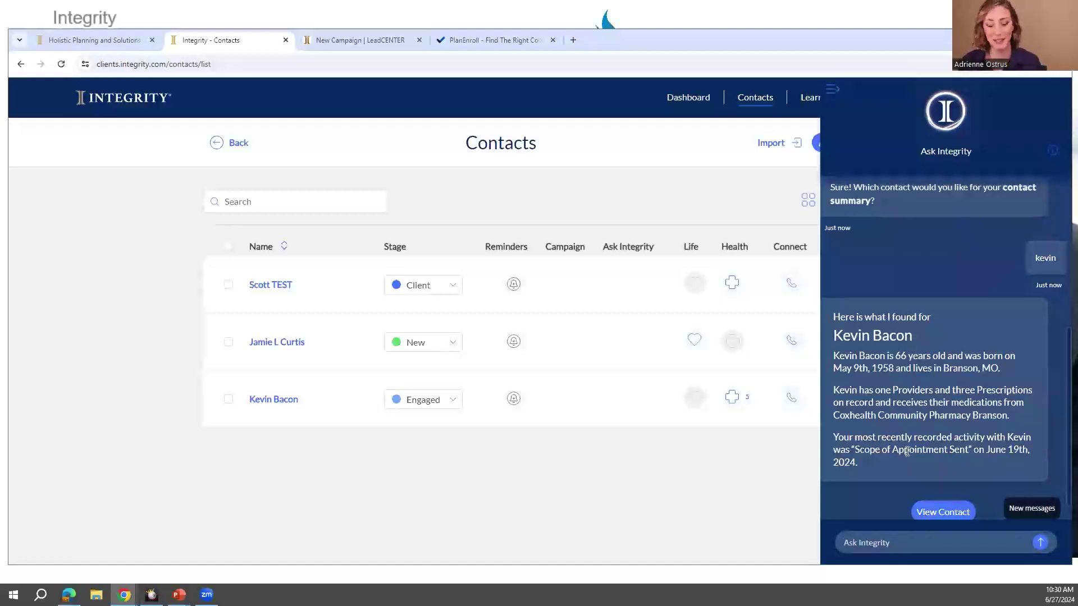
scroll(939, 451, down, 1)
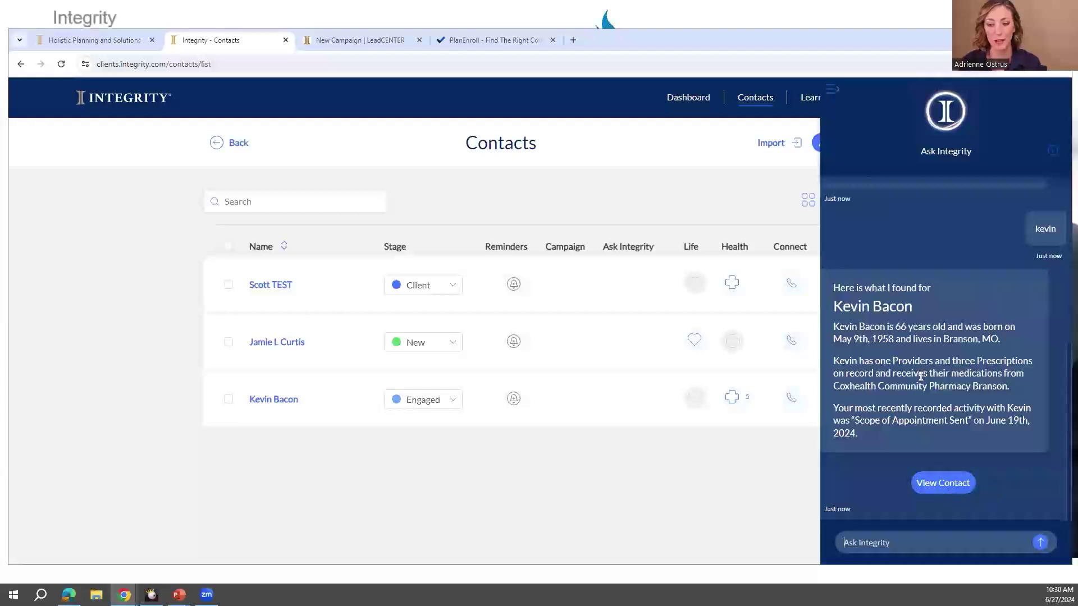
scroll(920, 443, up, 8)
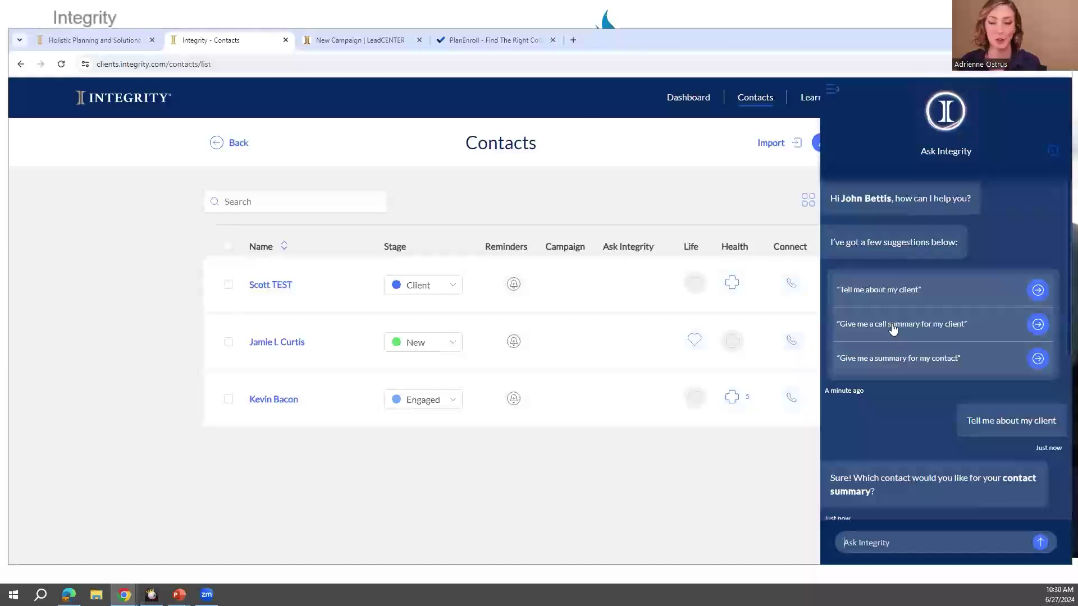
scroll(953, 459, down, 2)
scroll(953, 460, down, 4)
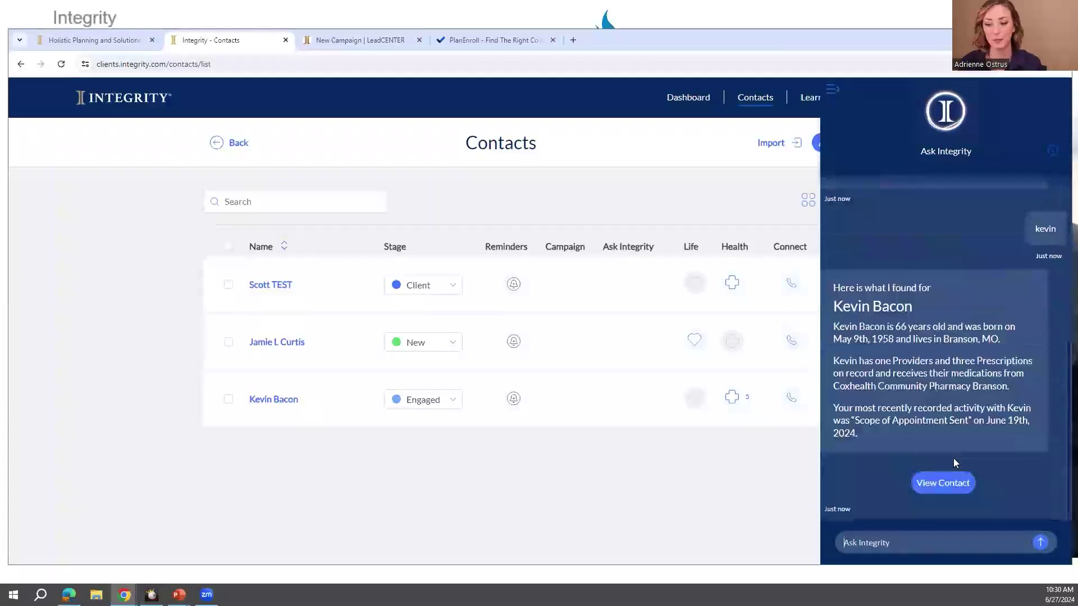
Close the Ask Integrity chat, glance at the PlanEnroll agent page, then return to Integrity Contacts.
click(832, 95)
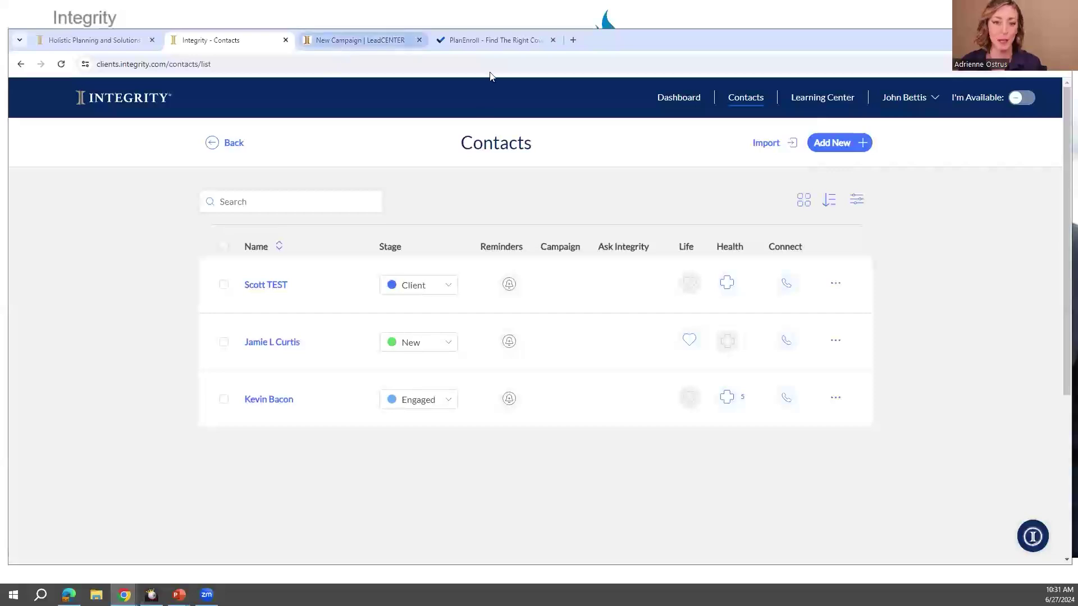
click(501, 45)
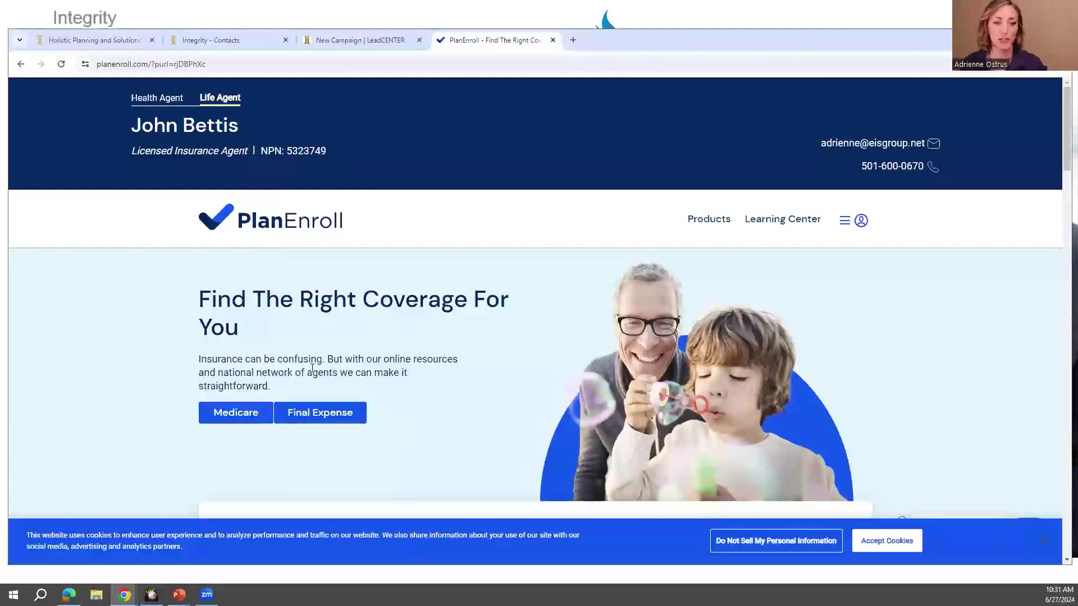
scroll(253, 308, down, 2)
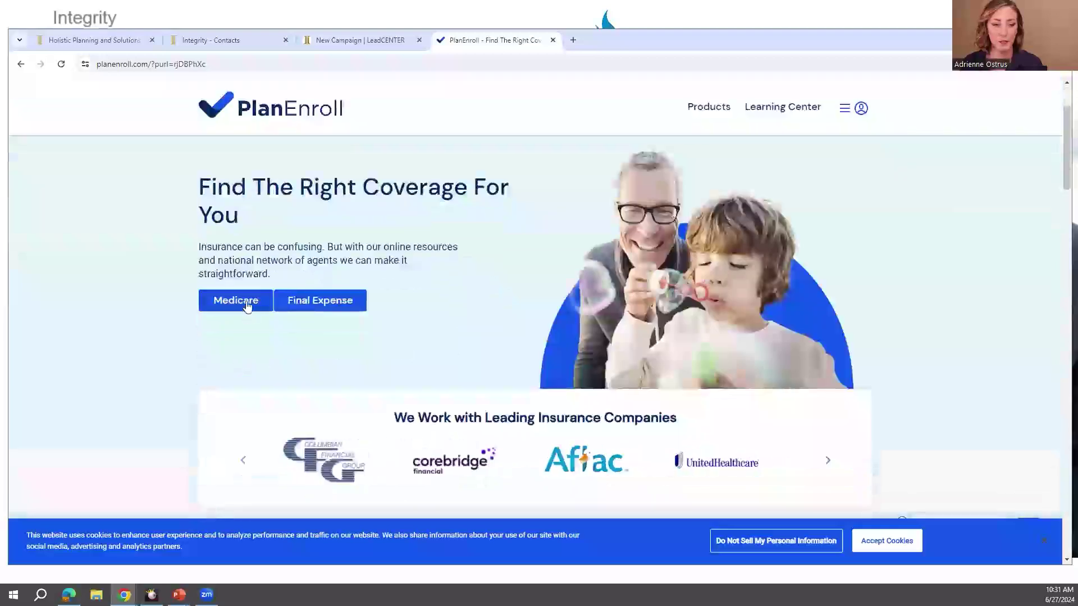
scroll(594, 230, up, 2)
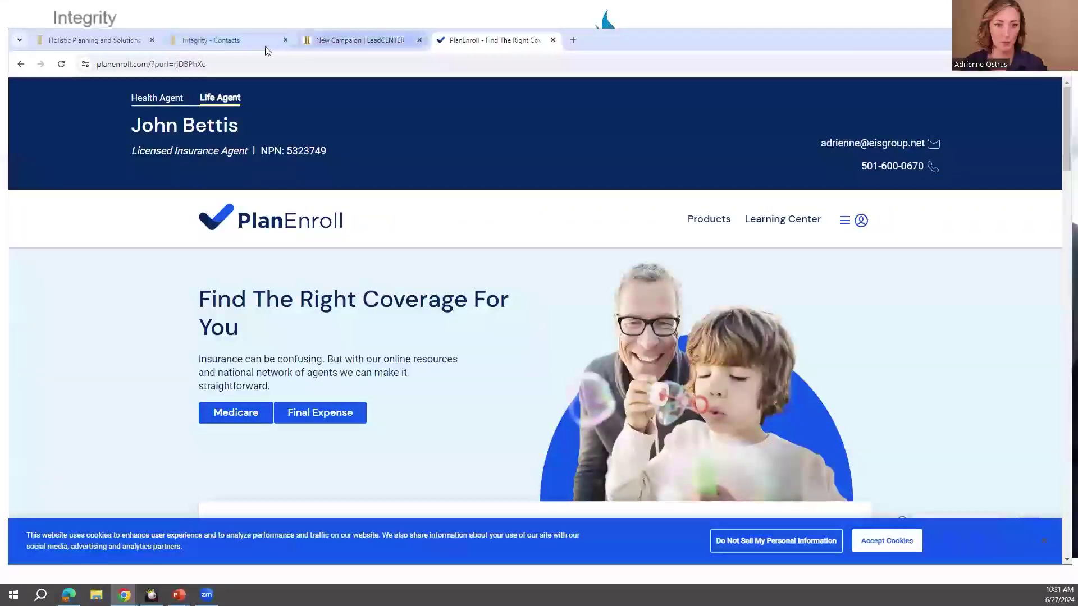
click(215, 43)
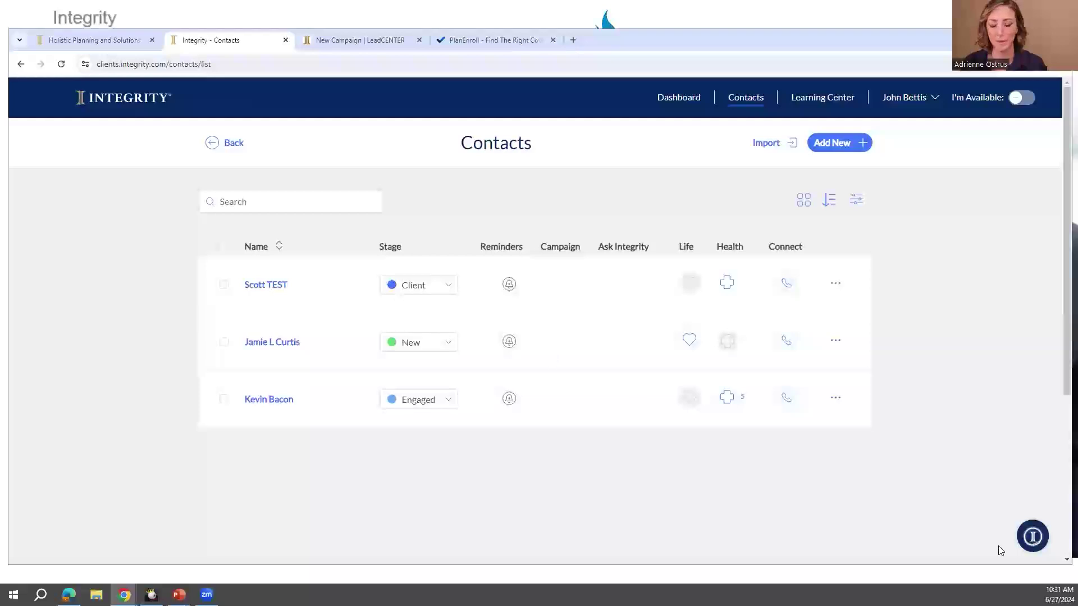
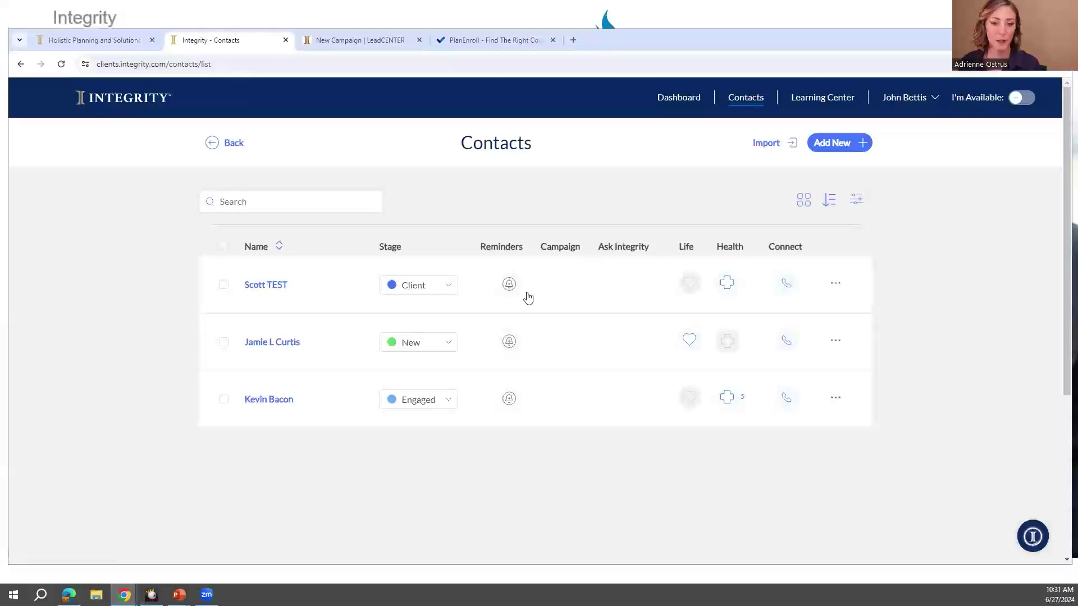
click(508, 399)
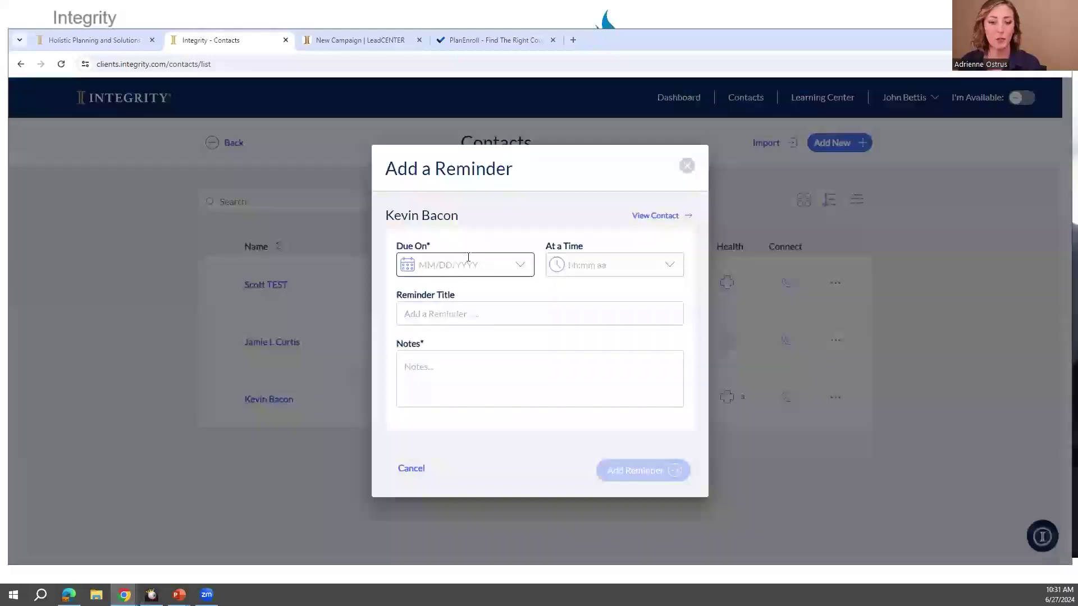
click(459, 266)
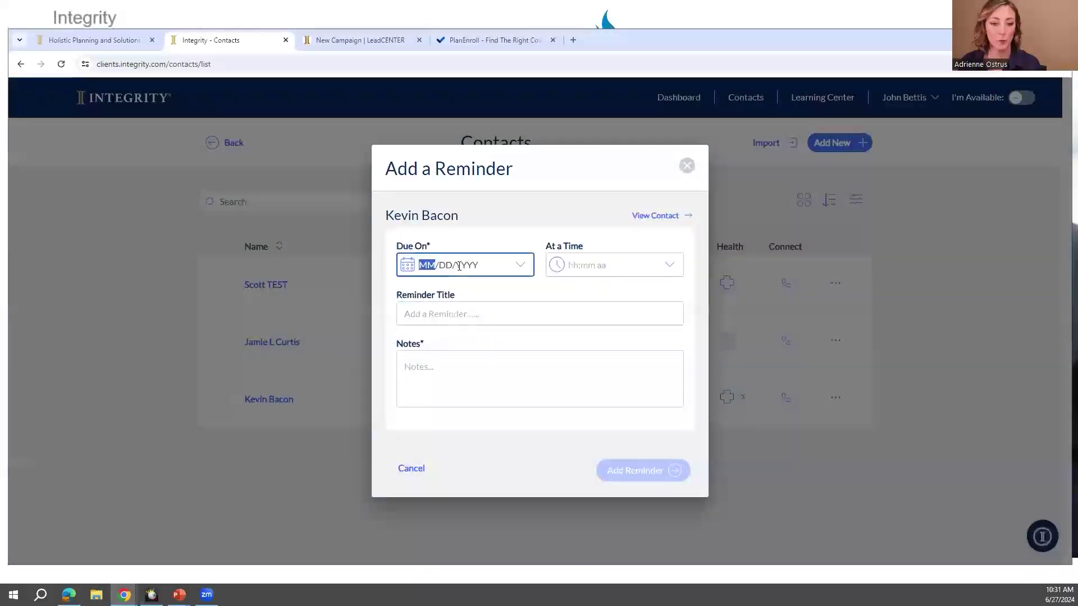
click(514, 266)
click(584, 265)
click(647, 176)
click(687, 167)
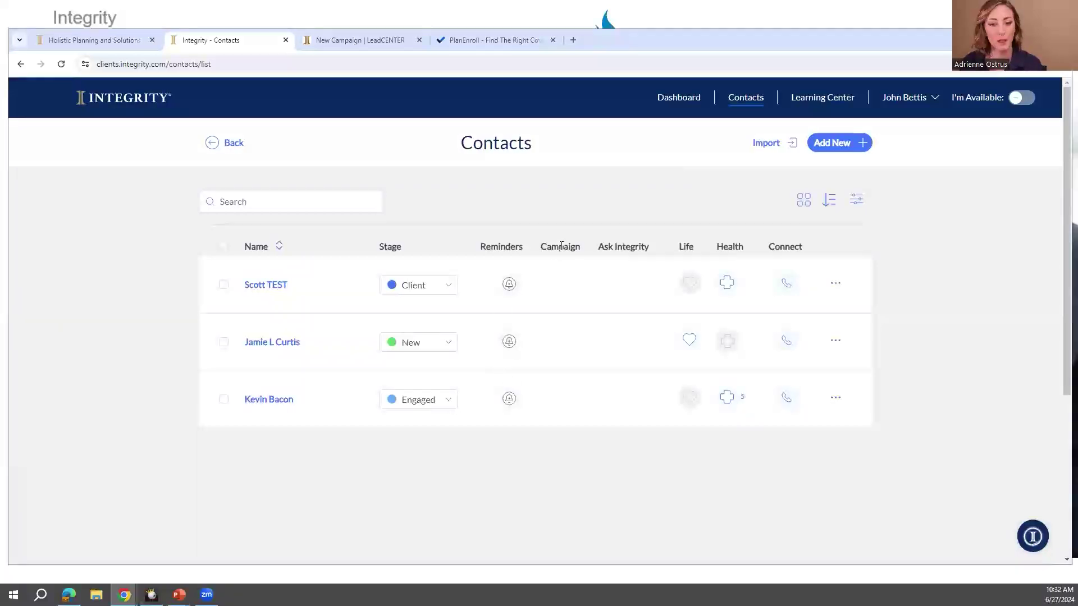
drag(539, 250, 565, 414)
click(549, 229)
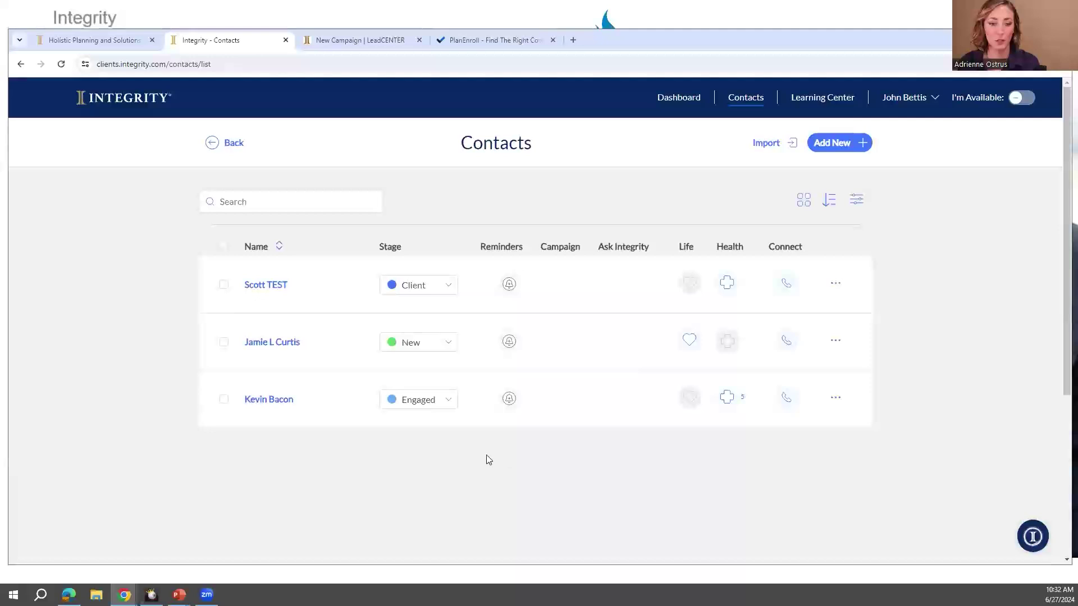
Open the Engaged contact's profile and start a Health quote showing 40 MAPD plans for July 2024.
click(272, 400)
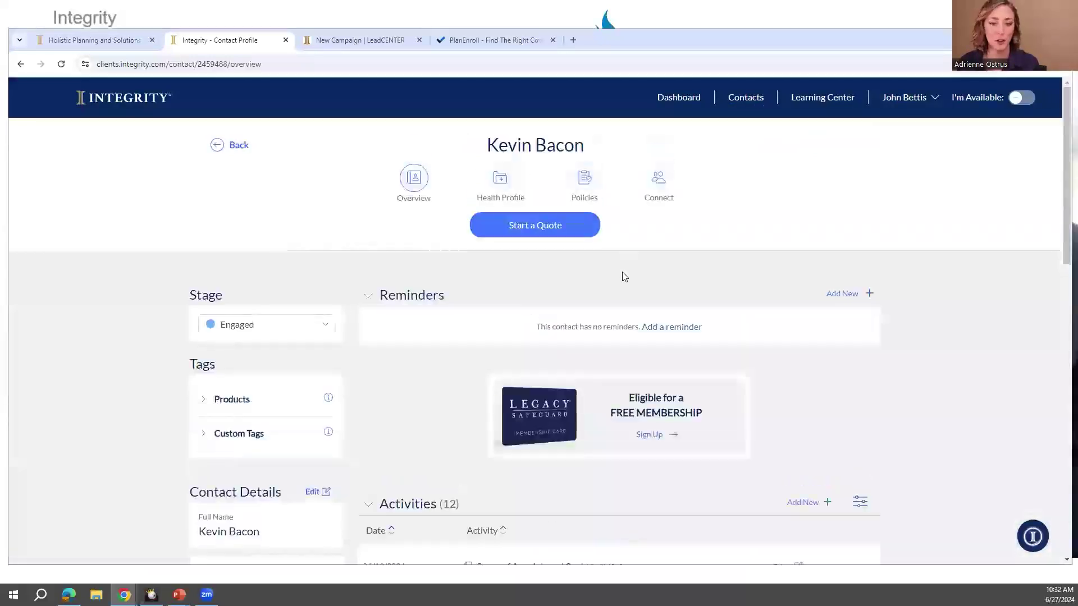
click(666, 181)
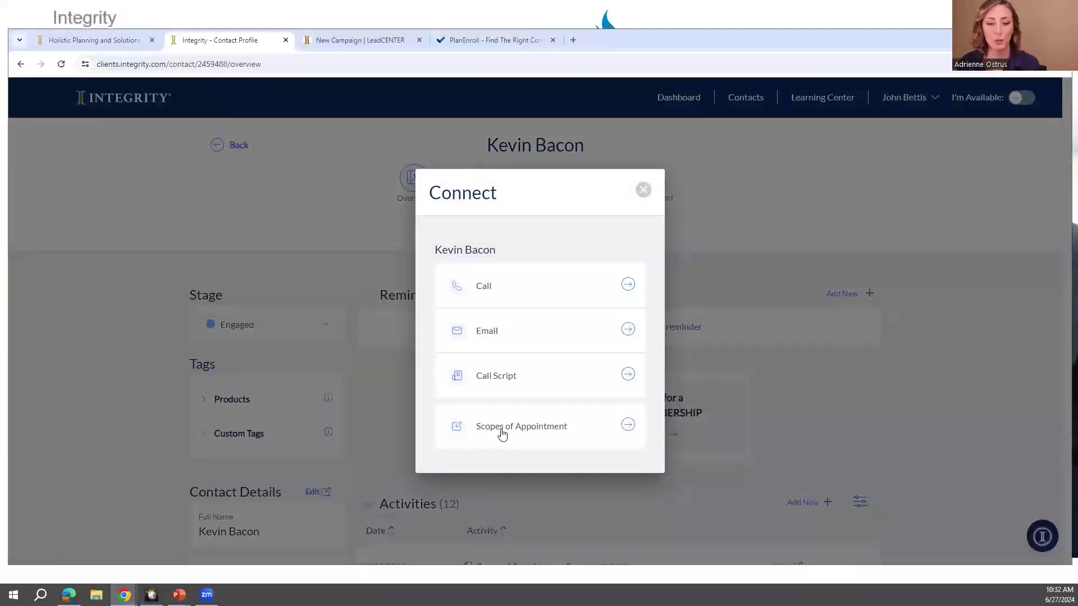
click(644, 190)
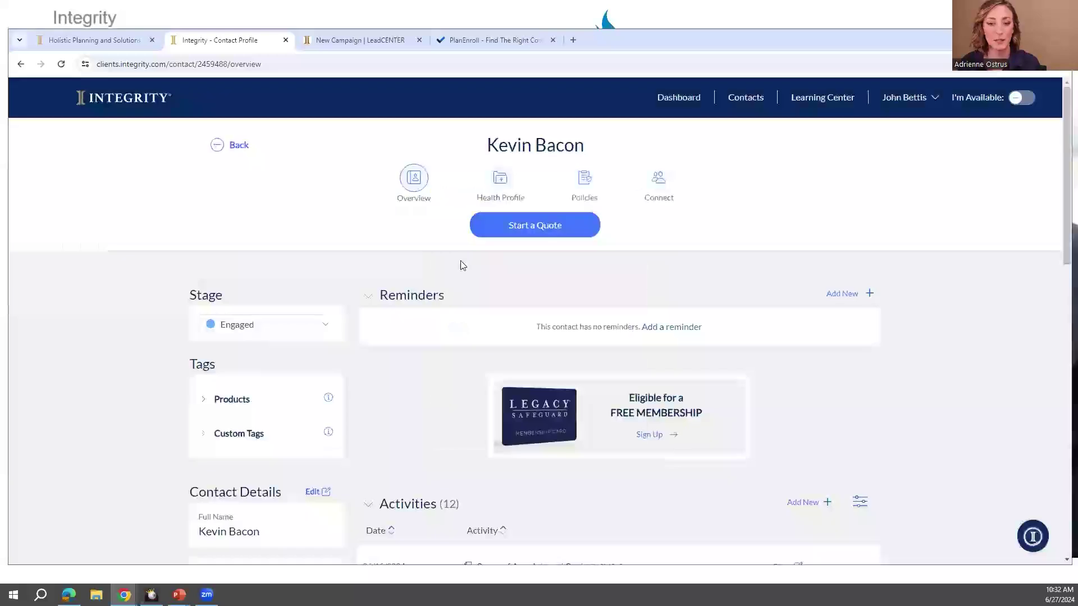
click(538, 225)
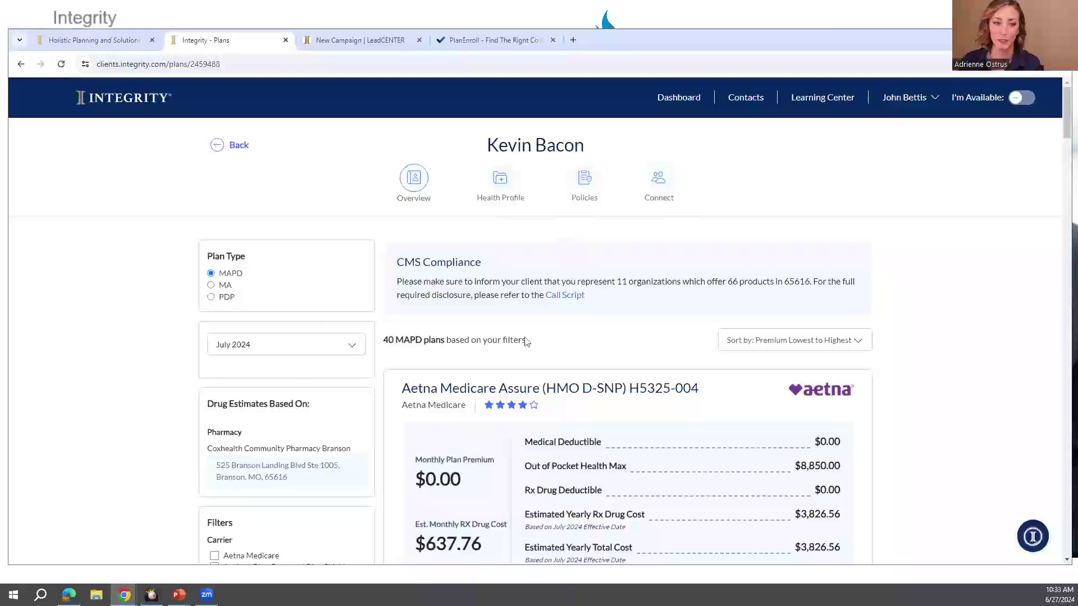
Go back to the Engaged contact's profile overview and leave the stage set to Engaged.
click(240, 145)
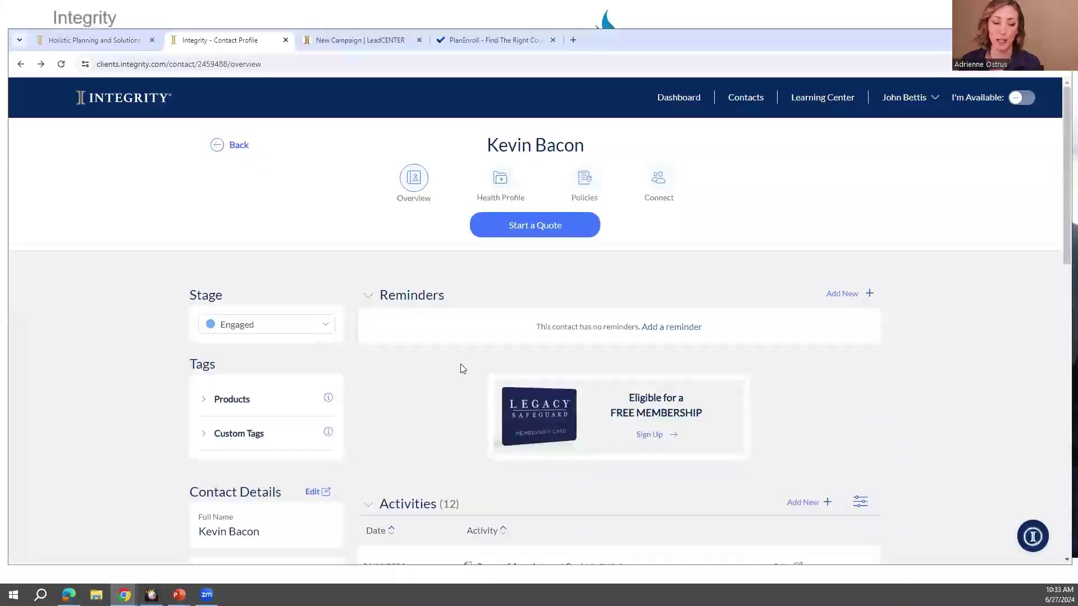
click(258, 331)
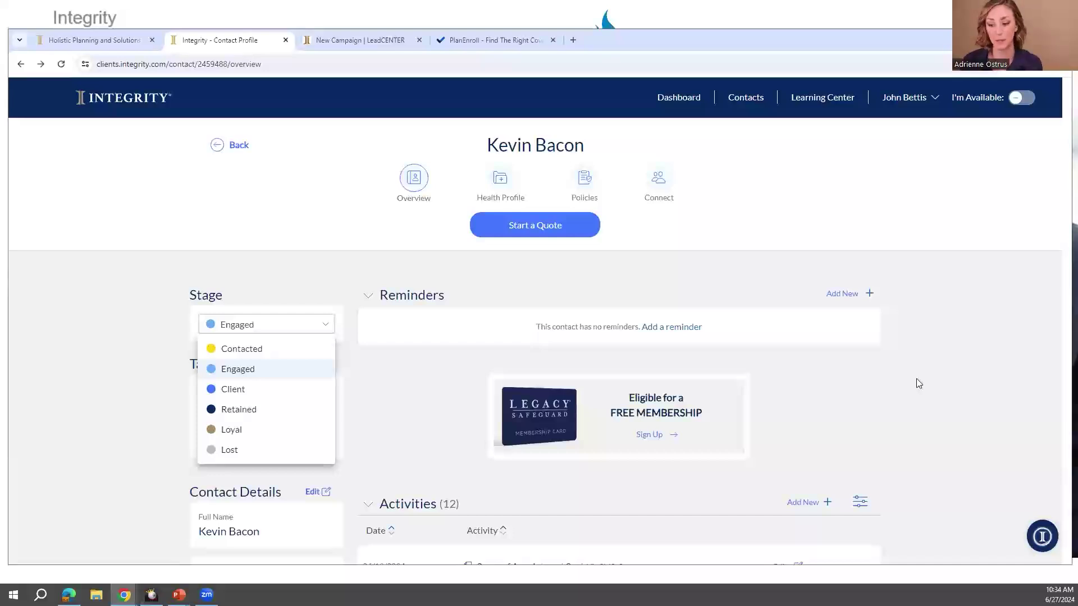
click(739, 101)
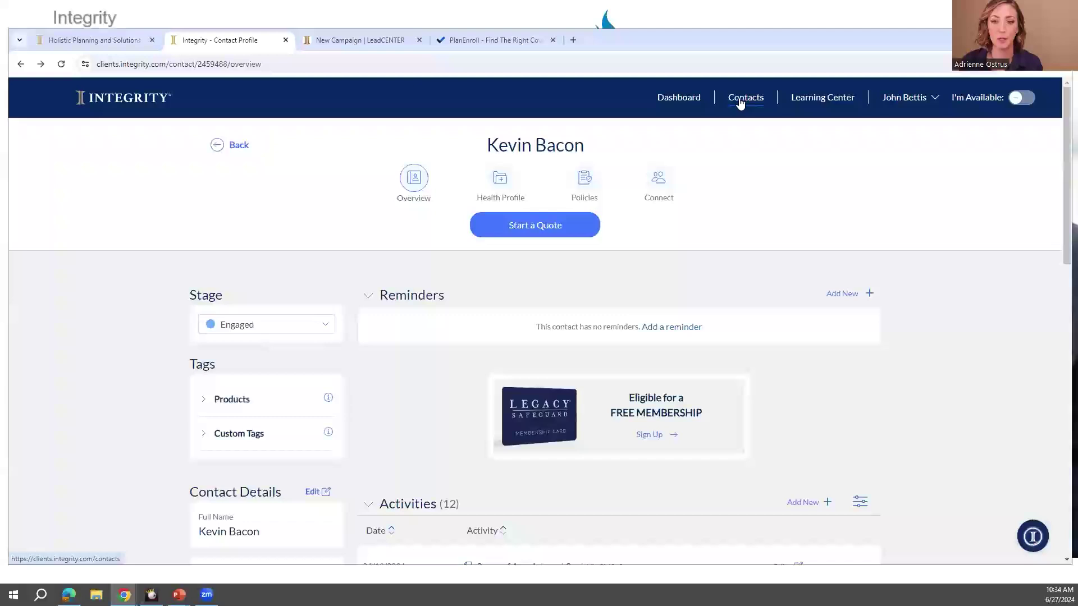
click(740, 101)
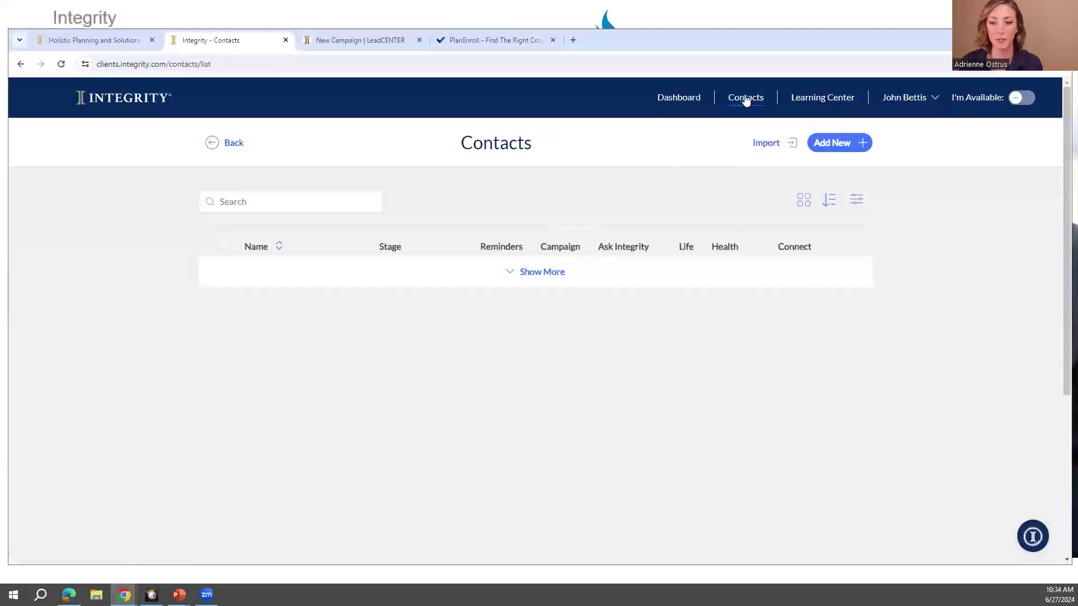
click(547, 277)
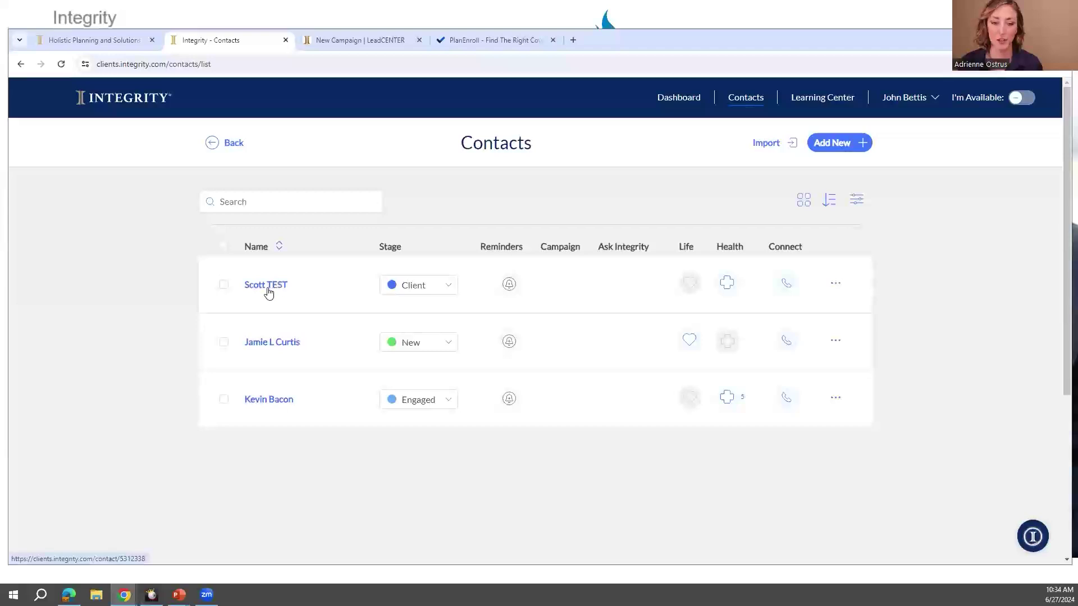
click(281, 402)
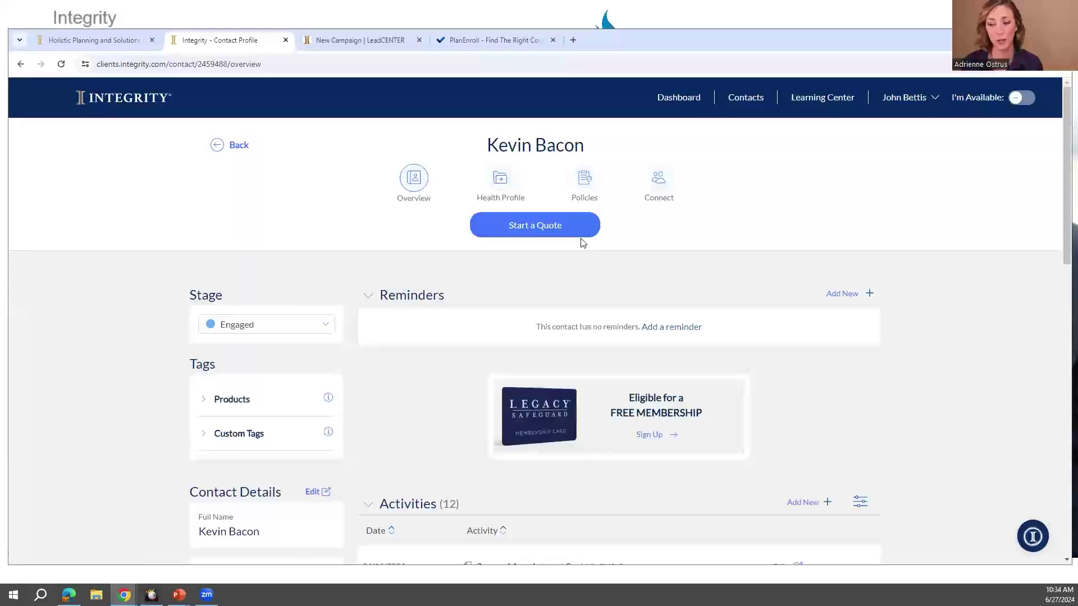
Review the contact's health profile providers and prescriptions, then show the dashboard's client snapshot.
click(501, 178)
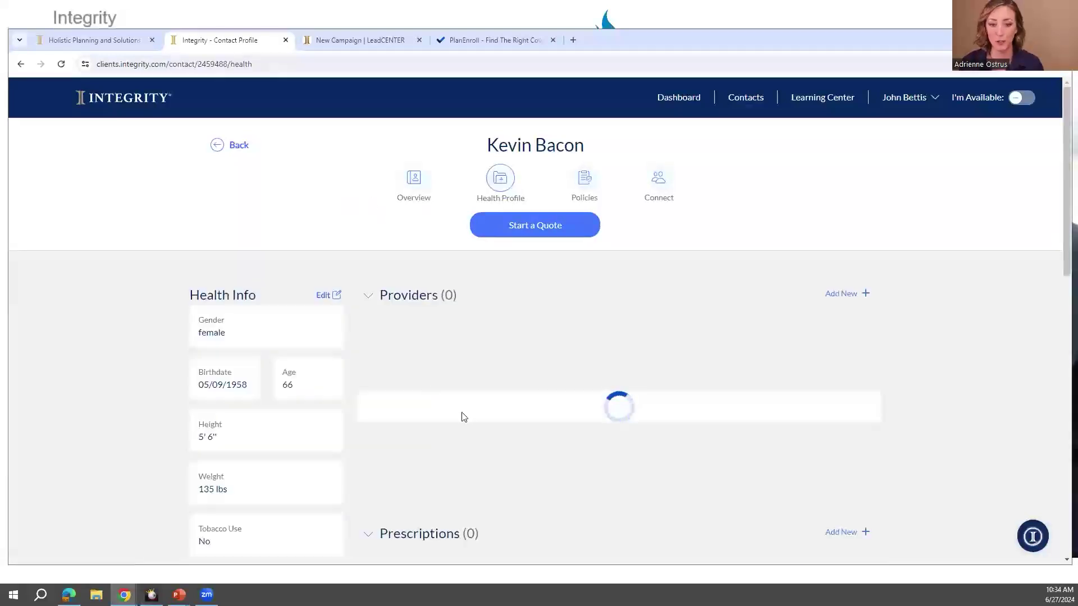
scroll(463, 415, down, 2)
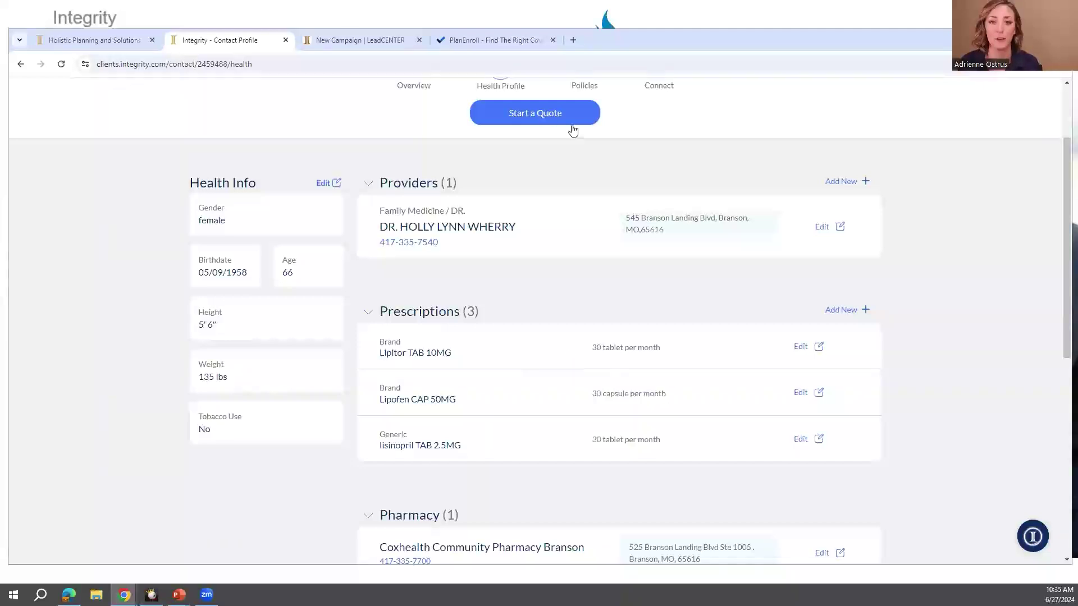
scroll(532, 137, up, 2)
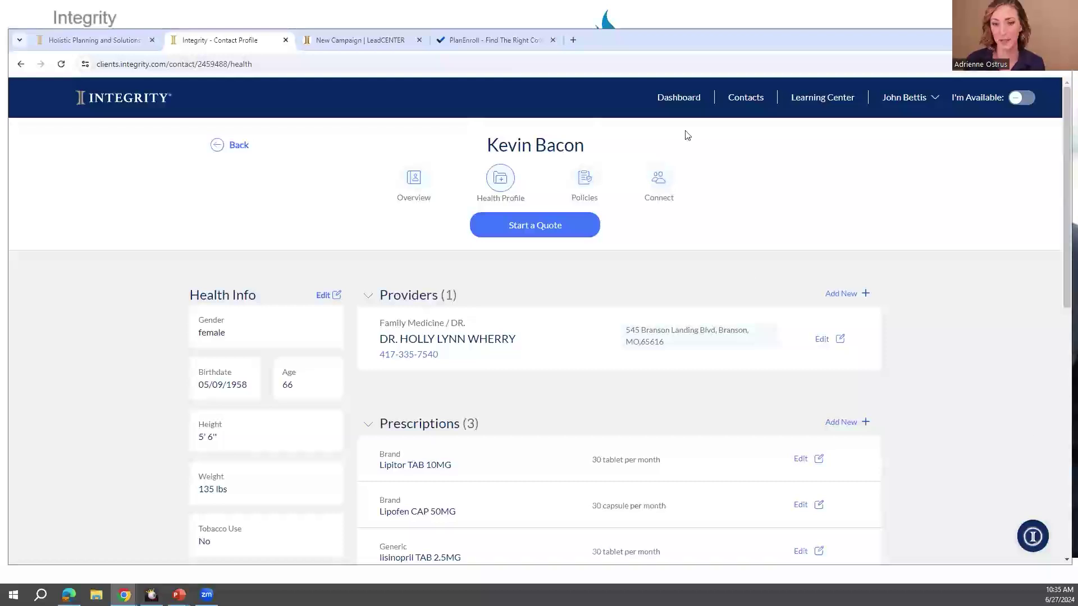
click(684, 100)
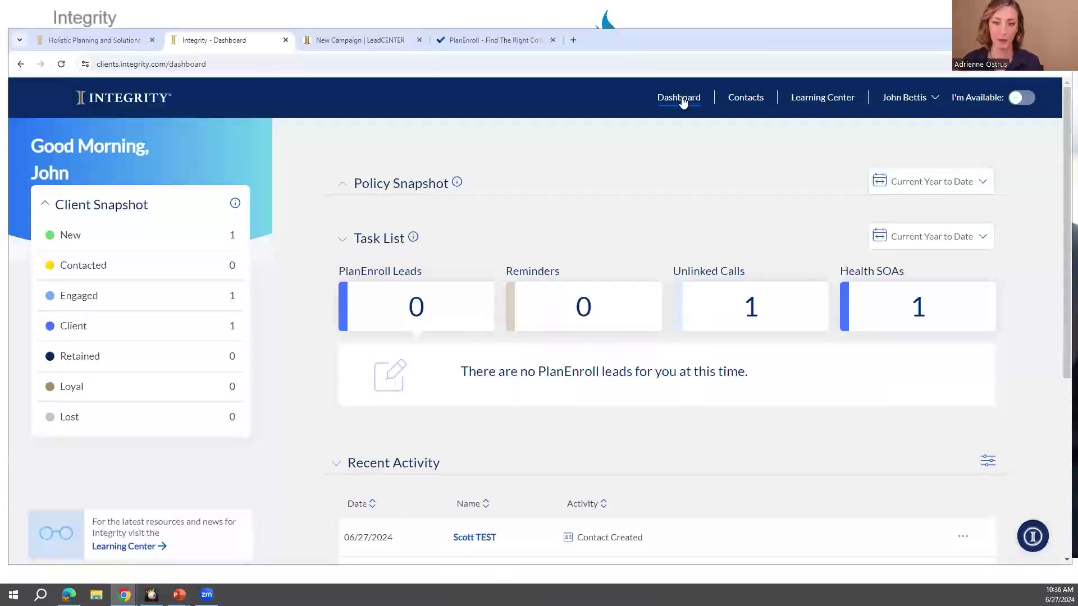
Reload the dashboard and look over its contents.
click(60, 63)
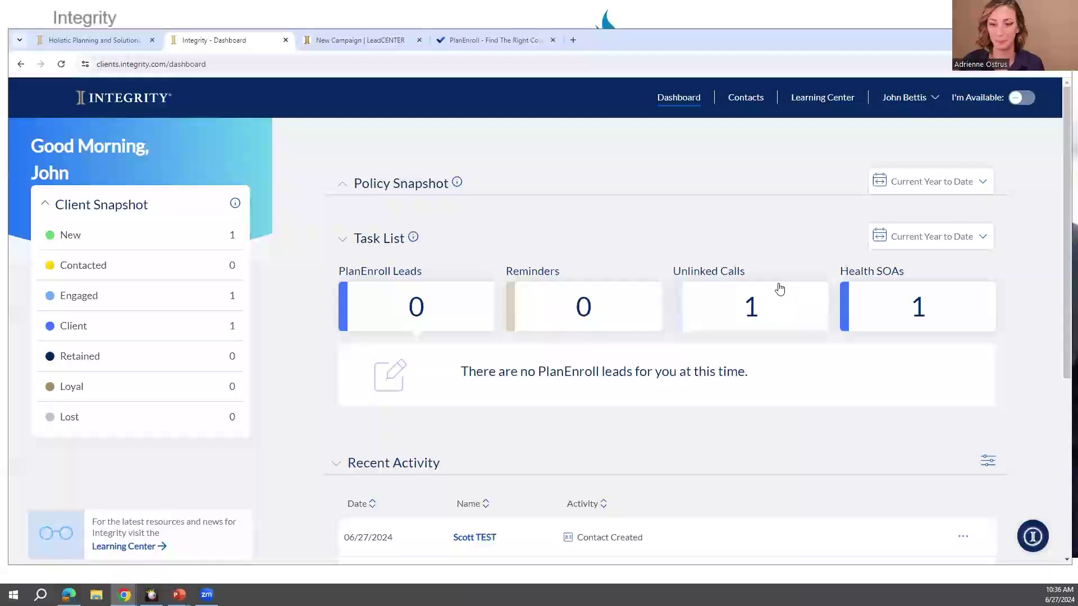
click(61, 65)
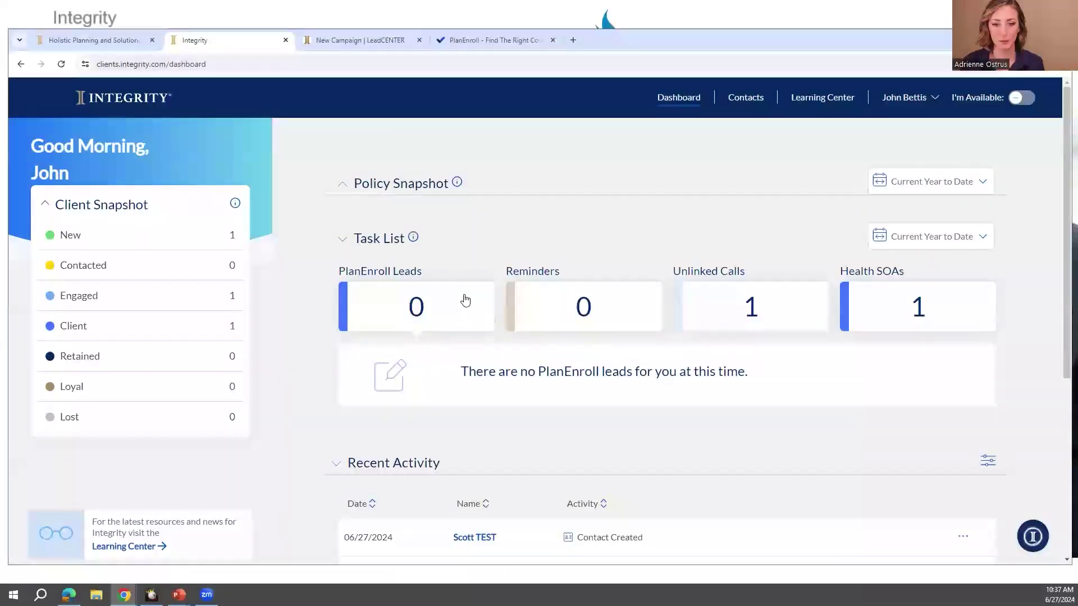
scroll(629, 216, down, 1)
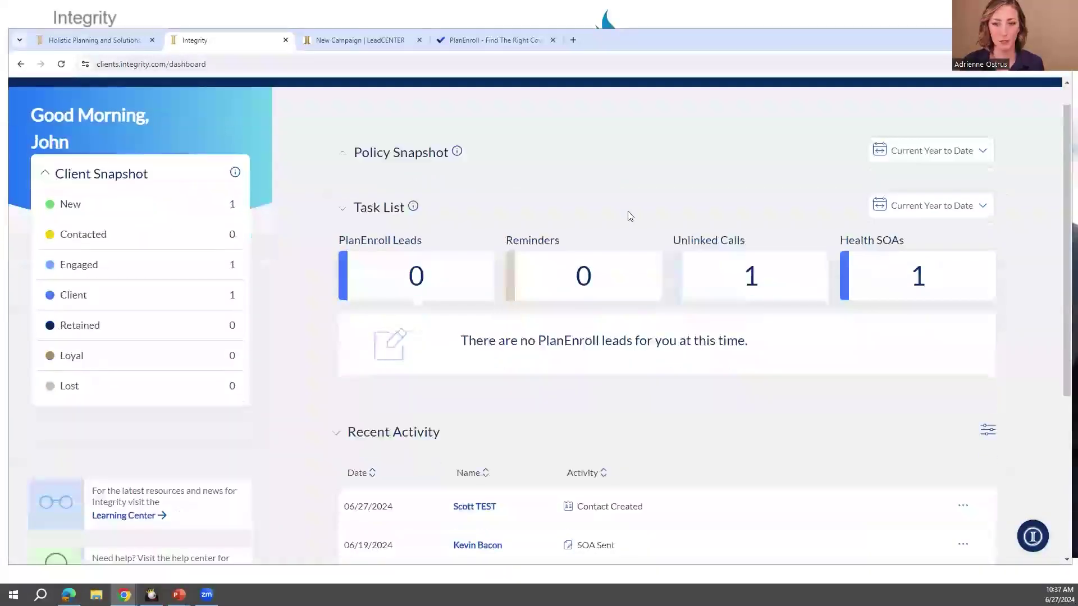
scroll(630, 216, up, 1)
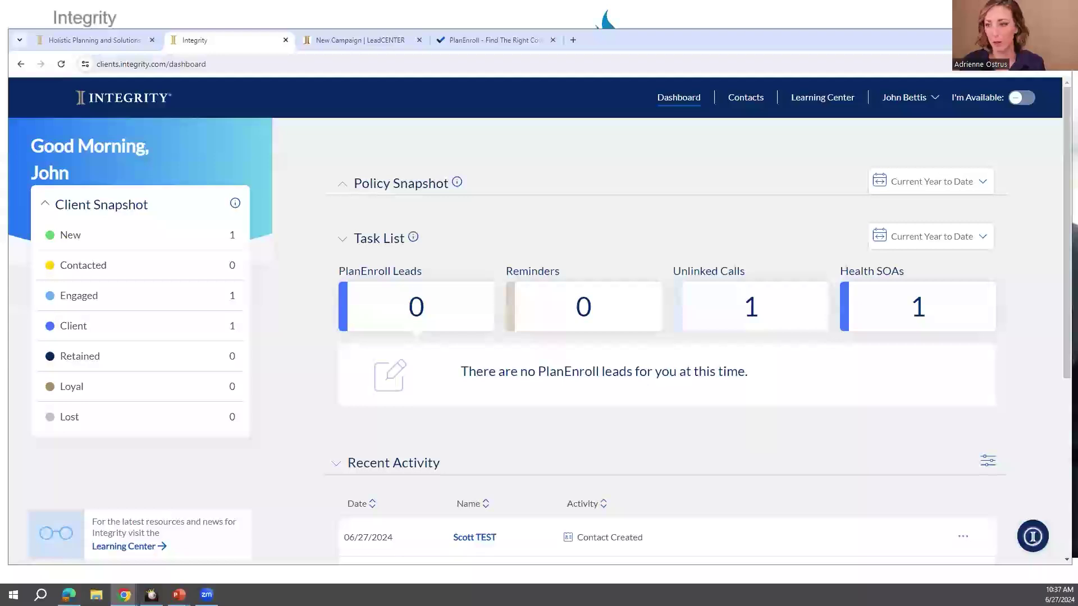
Load the full contacts list, then advance the presentation to the carrier coverage slide.
click(908, 102)
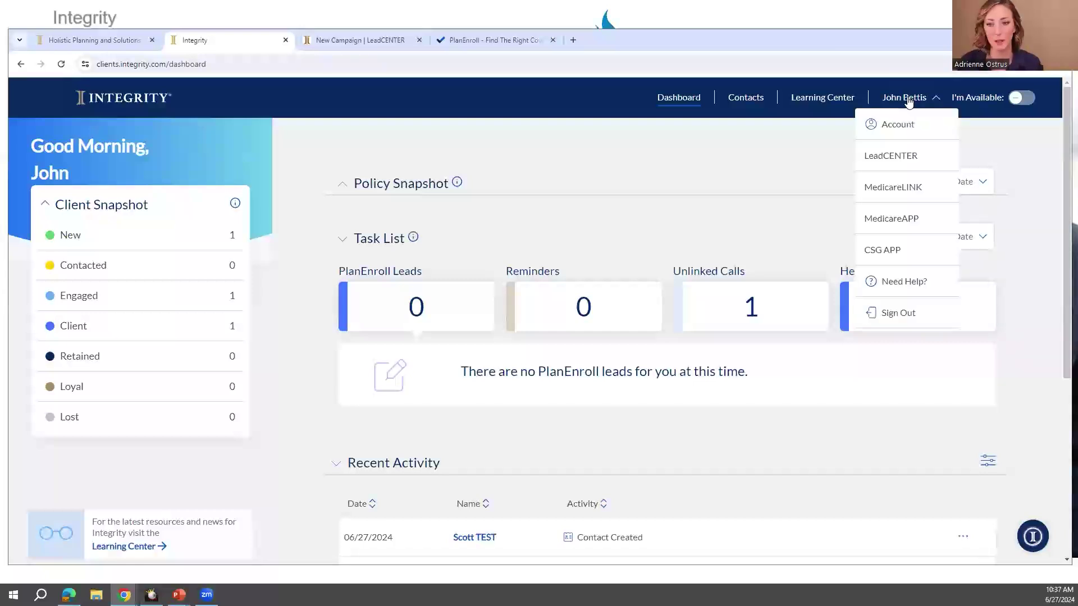
click(739, 107)
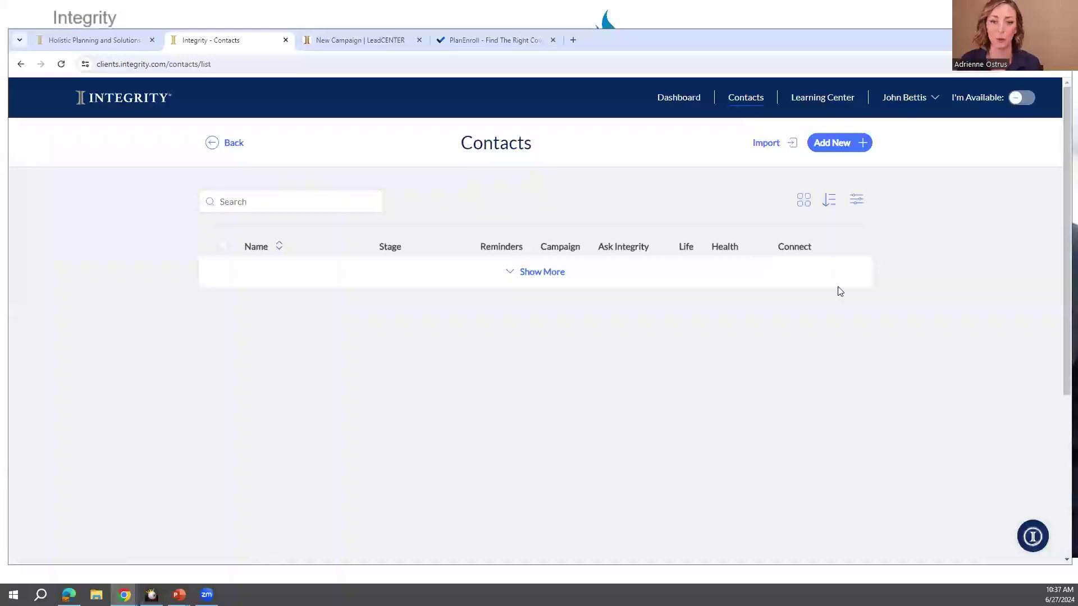
click(558, 274)
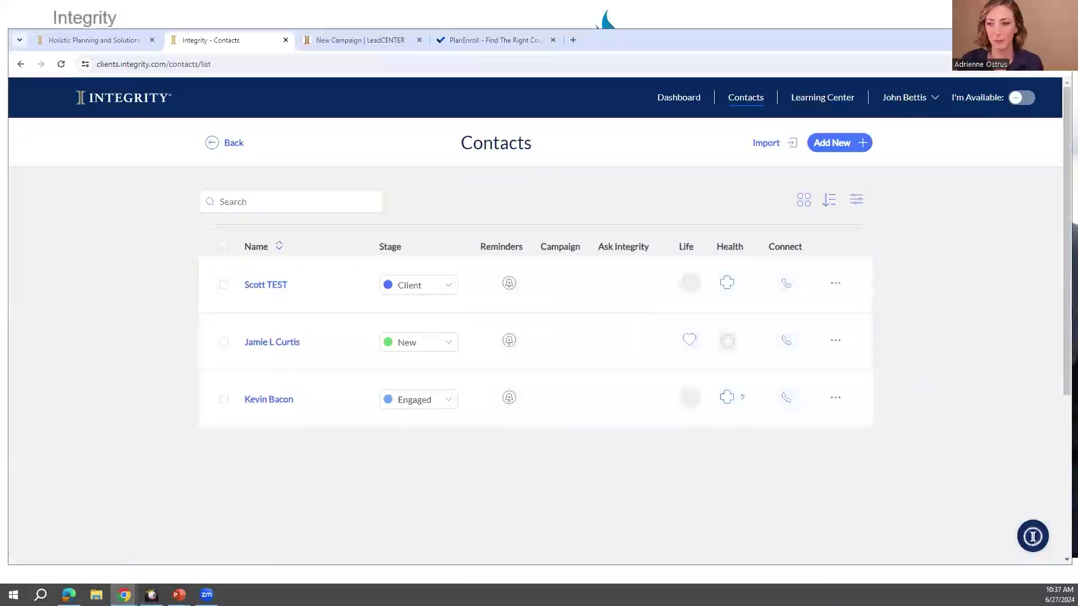
key(alt+Tab)
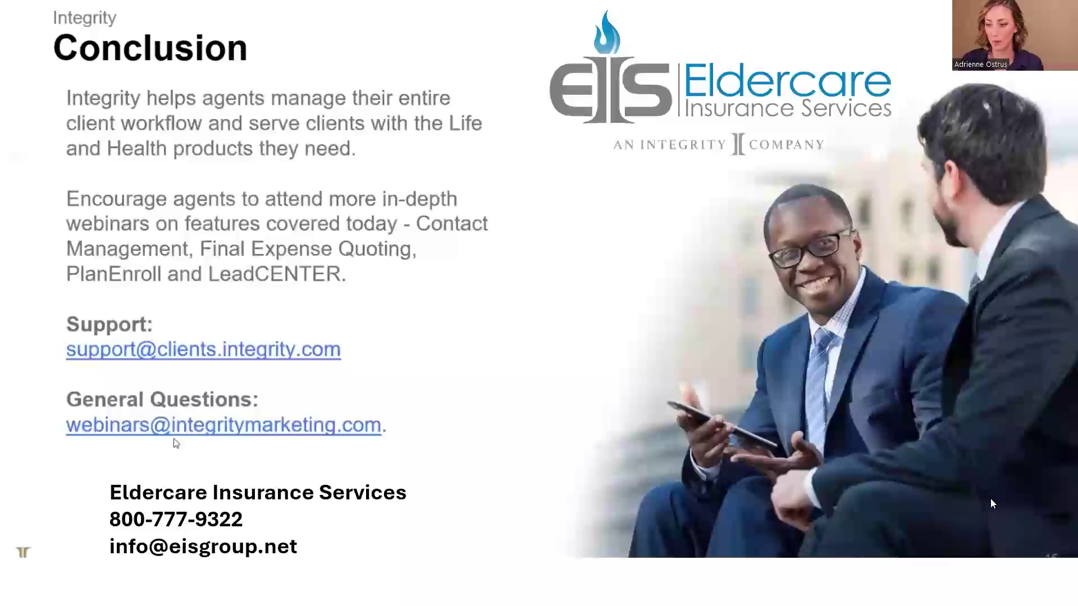
key(Right)
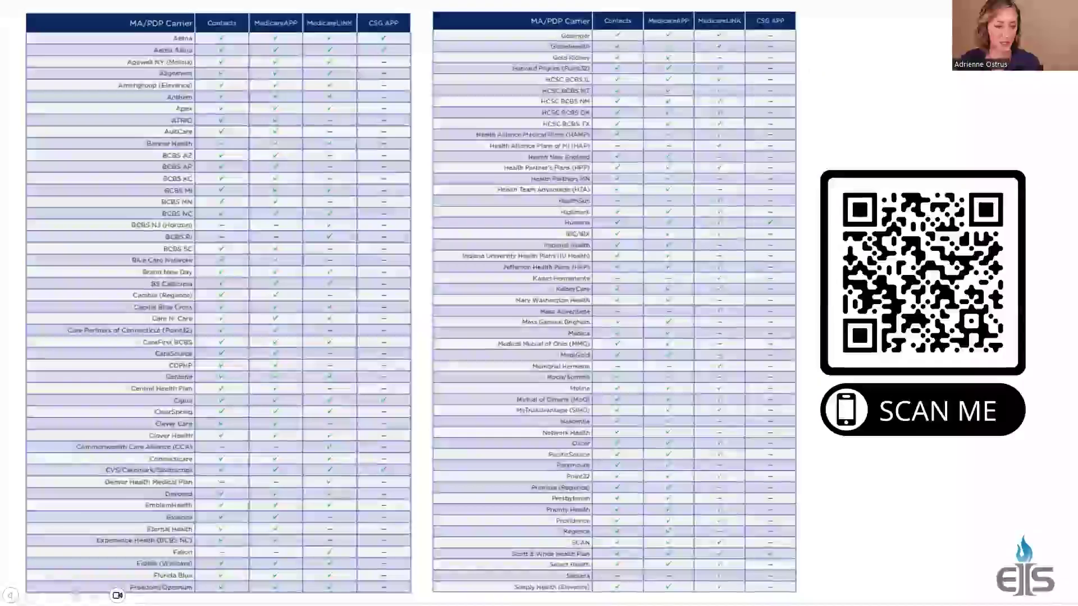
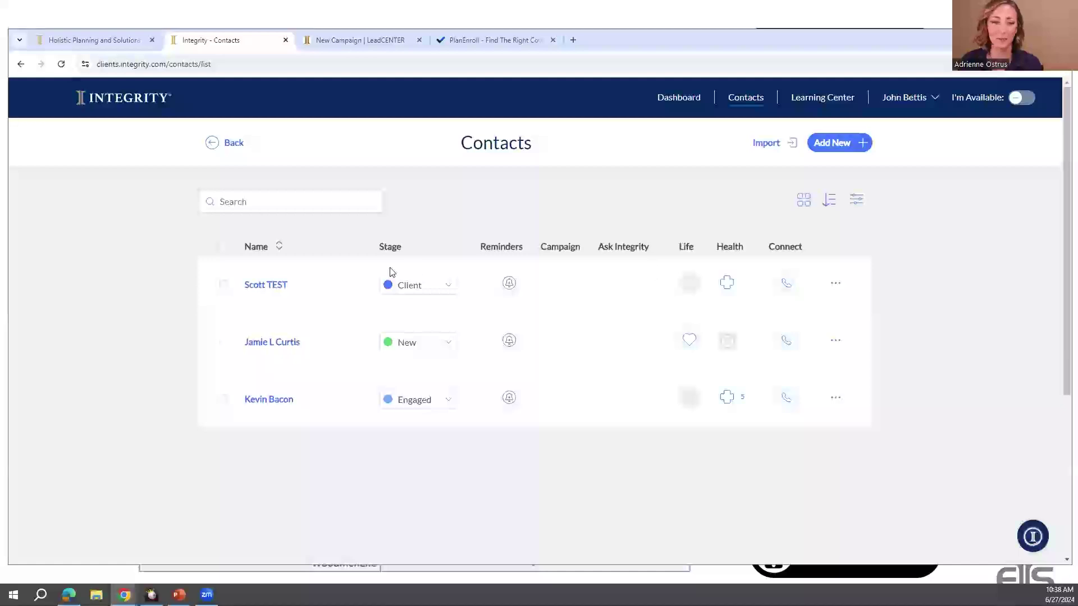
Open the Engaged contact's profile and expand its Products and Custom Tags lists under Tags.
click(277, 401)
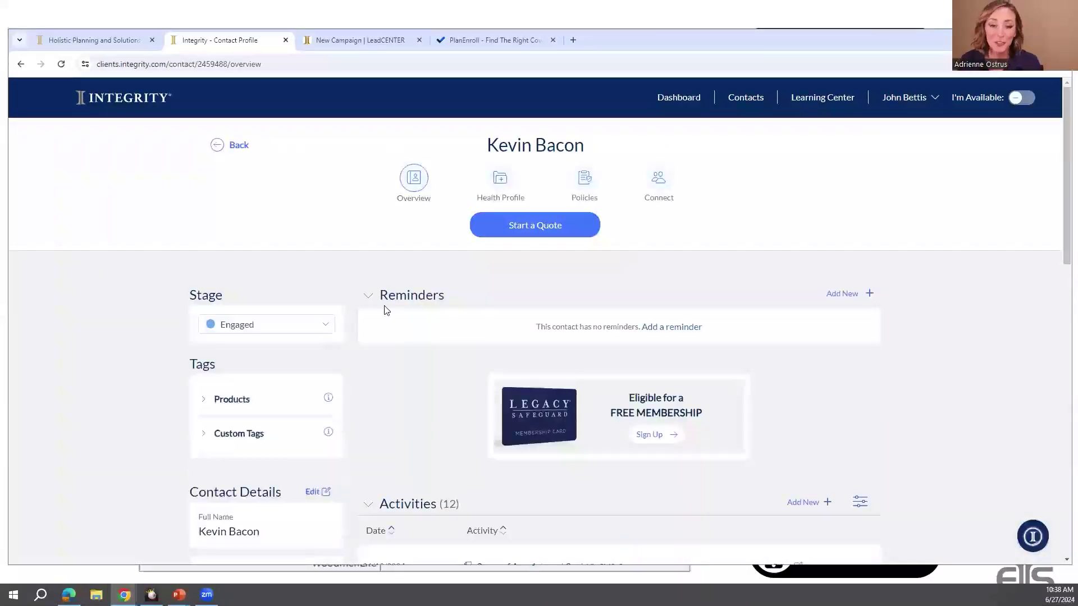
scroll(392, 410, down, 2)
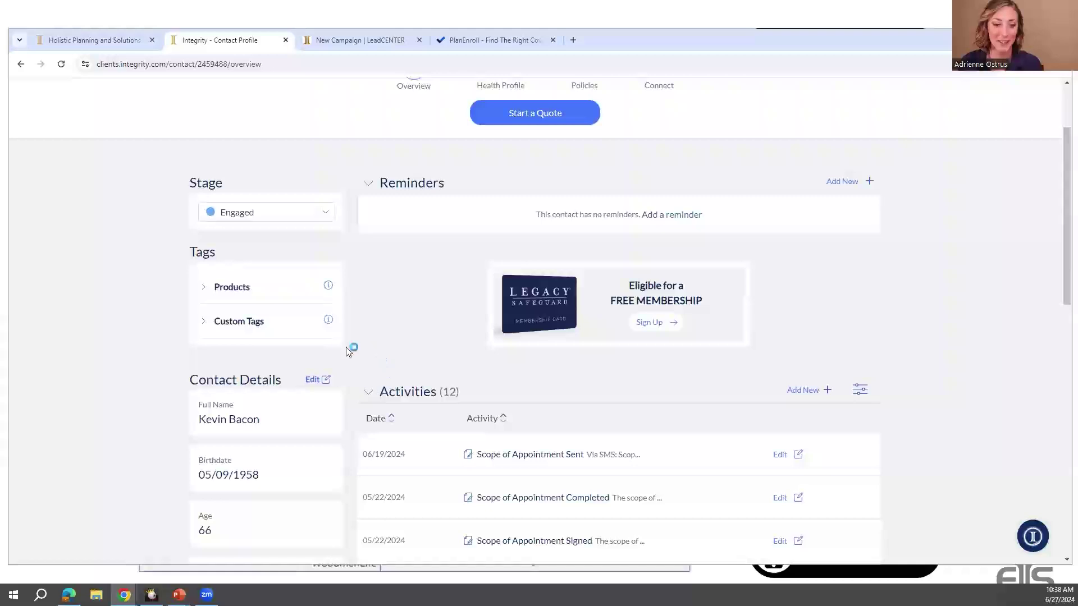
click(204, 289)
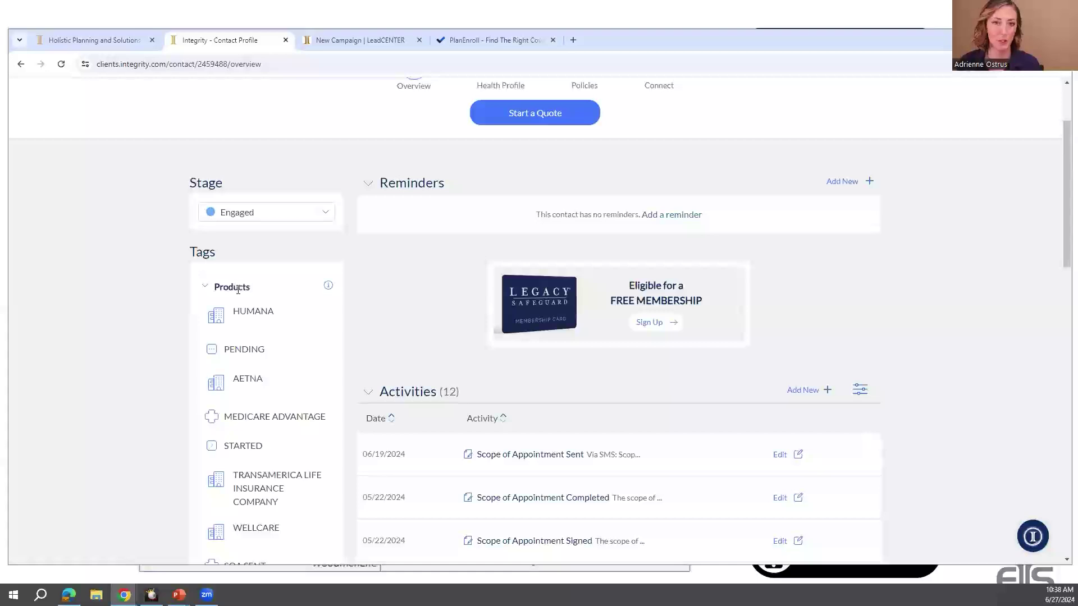
scroll(325, 427, down, 1)
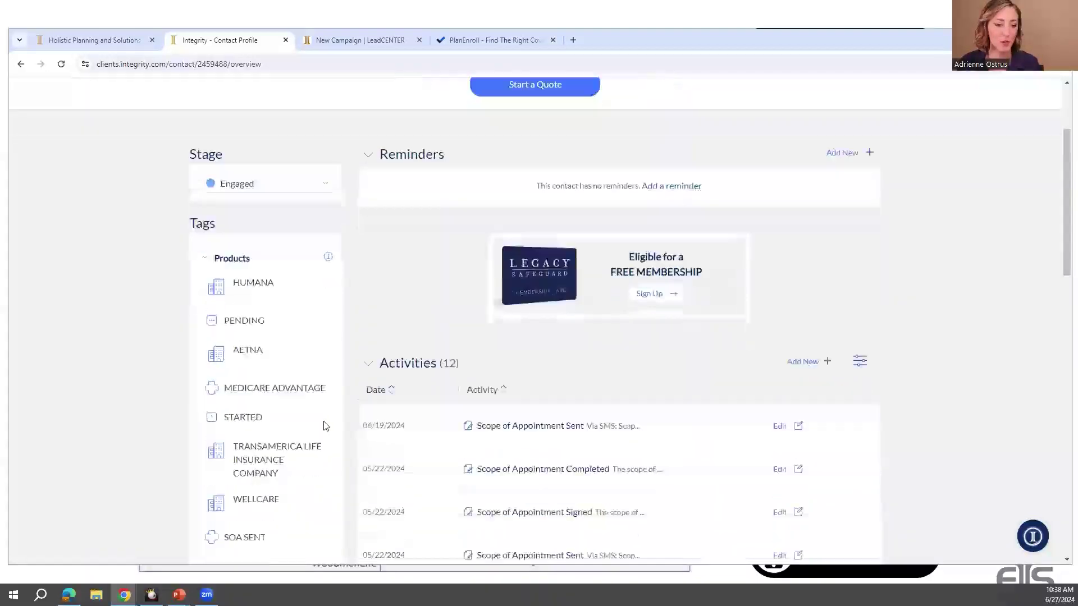
scroll(320, 414, down, 2)
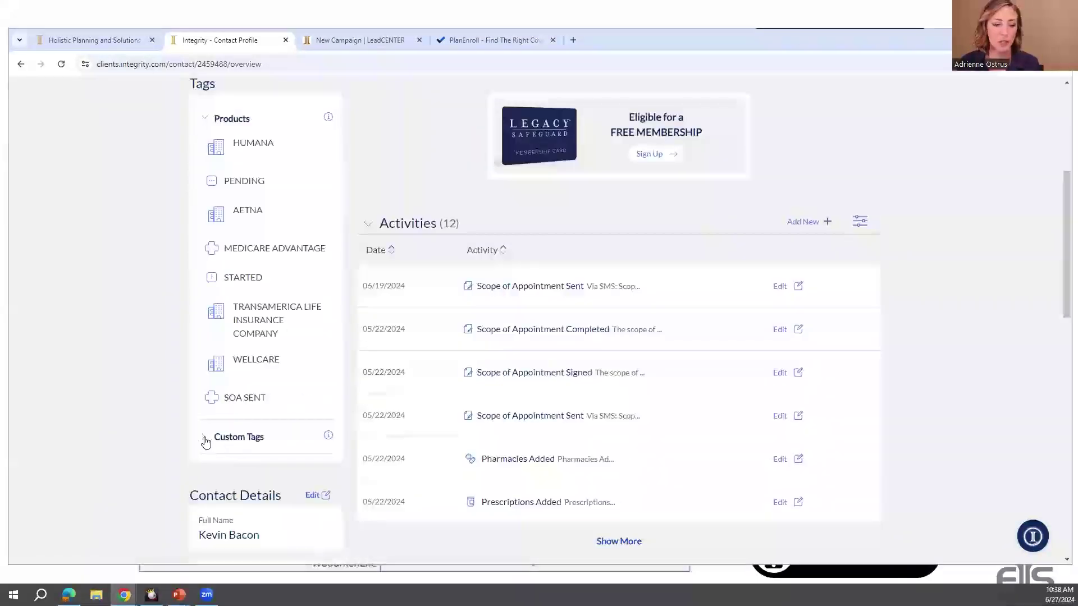
click(206, 441)
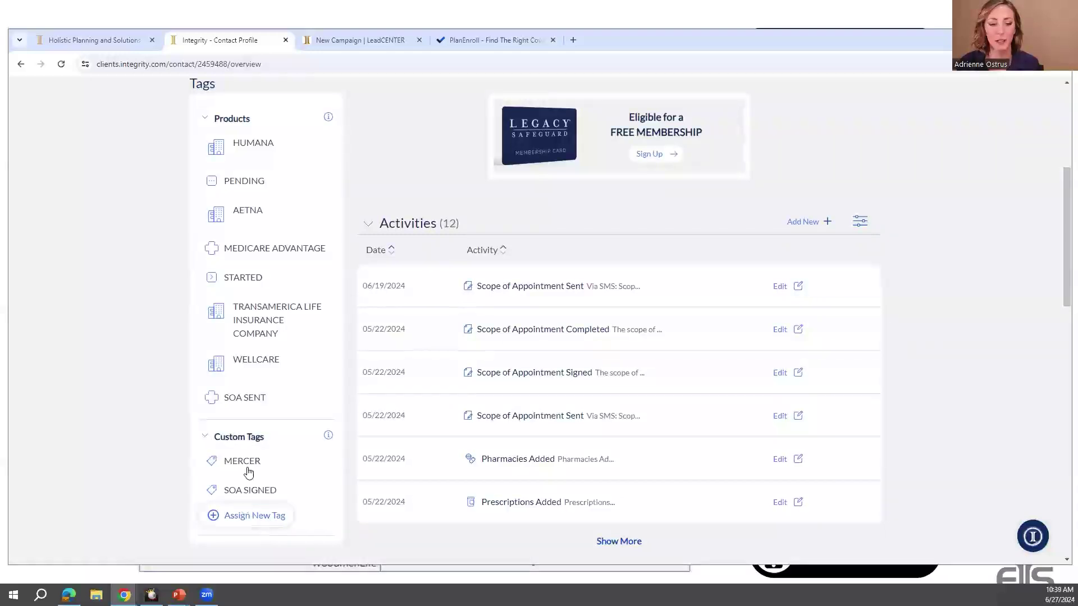
Create a custom tag named BCBS through Assign New Tag on this contact.
click(243, 516)
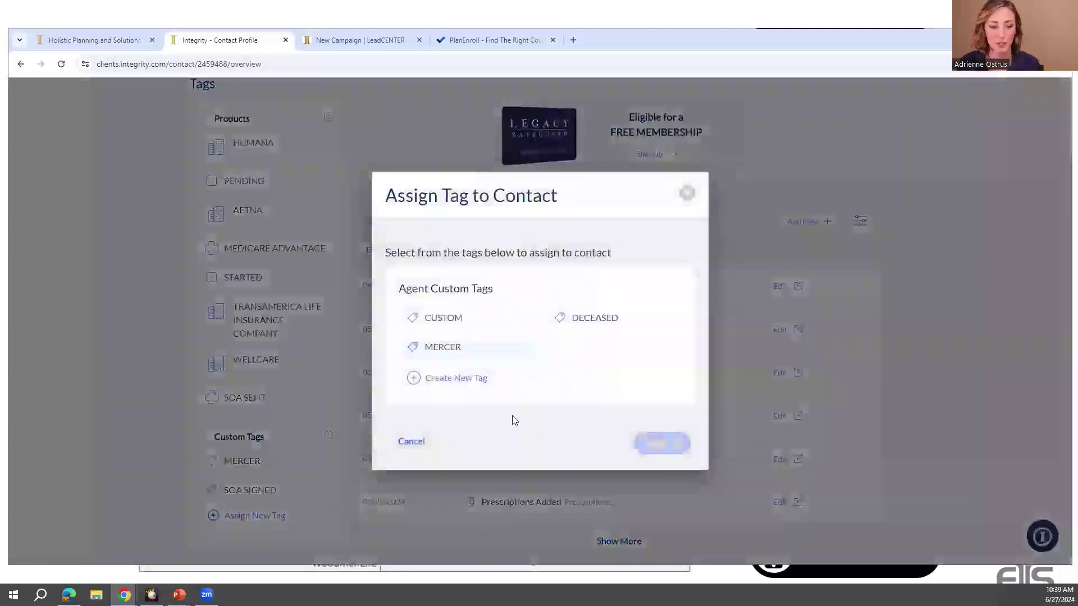
click(455, 379)
click(510, 325)
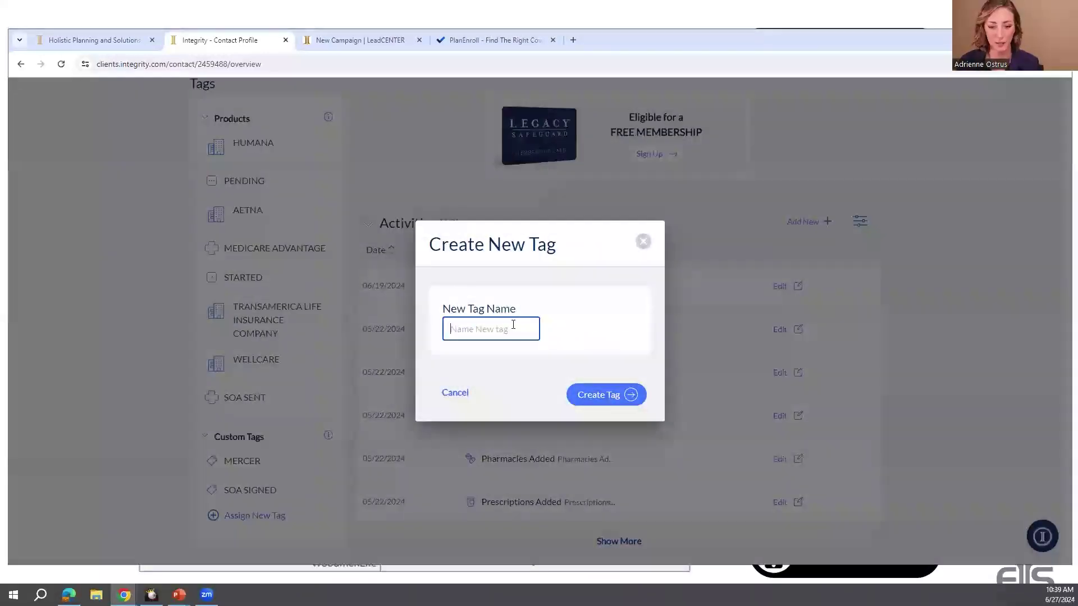
text(B)
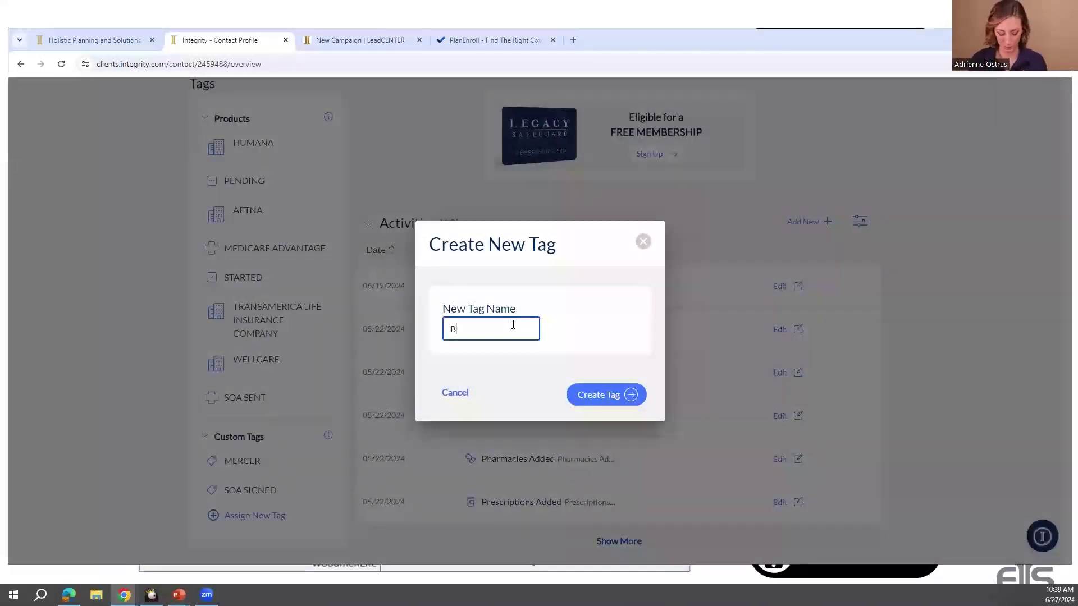
text(CBS)
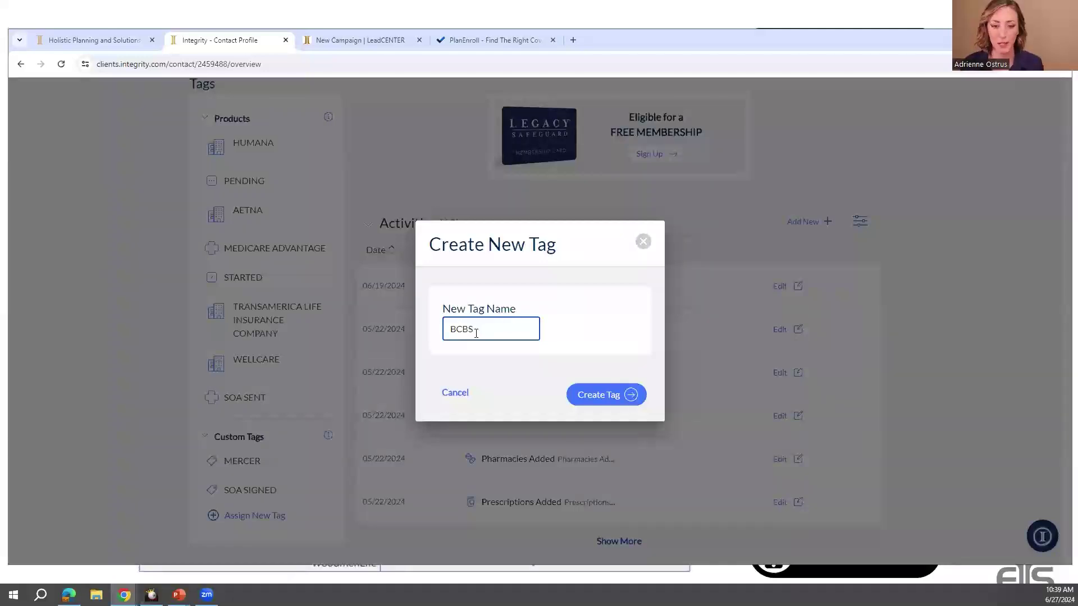
click(599, 396)
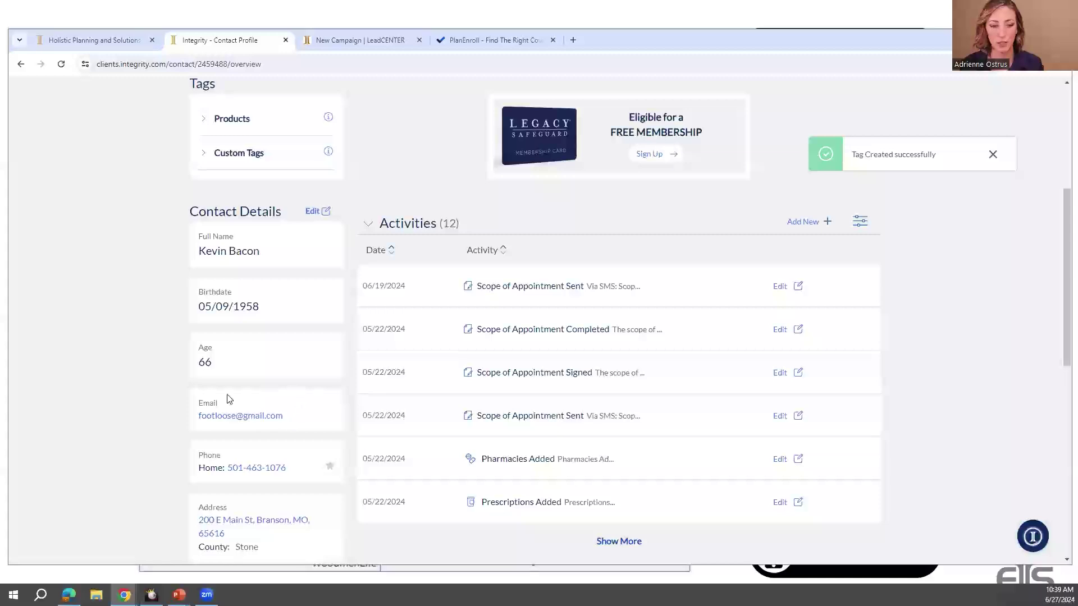
scroll(176, 409, down, 1)
scroll(185, 449, down, 1)
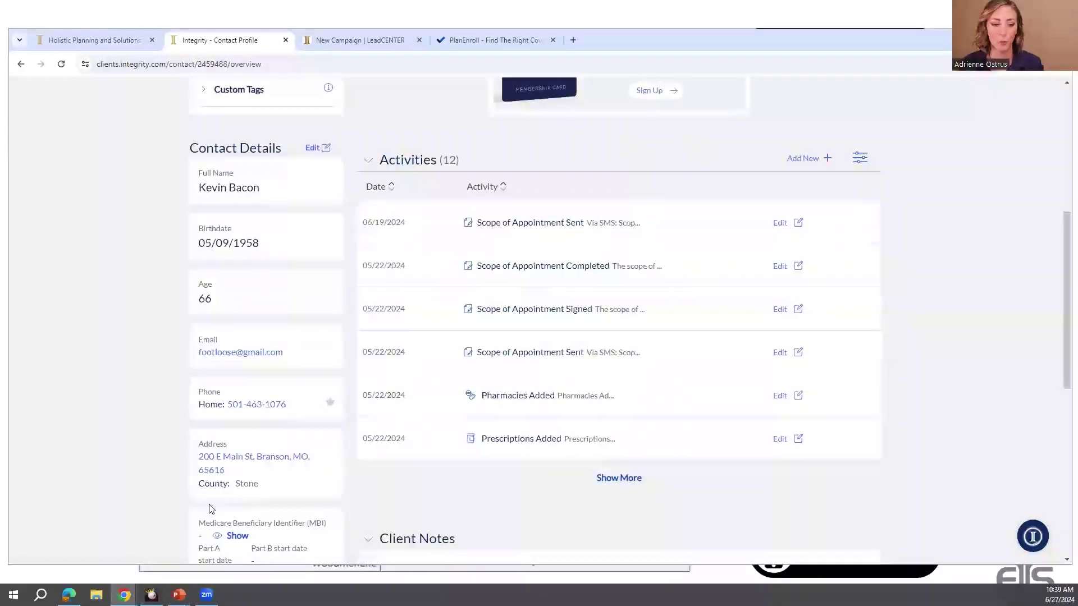
scroll(253, 494, up, 7)
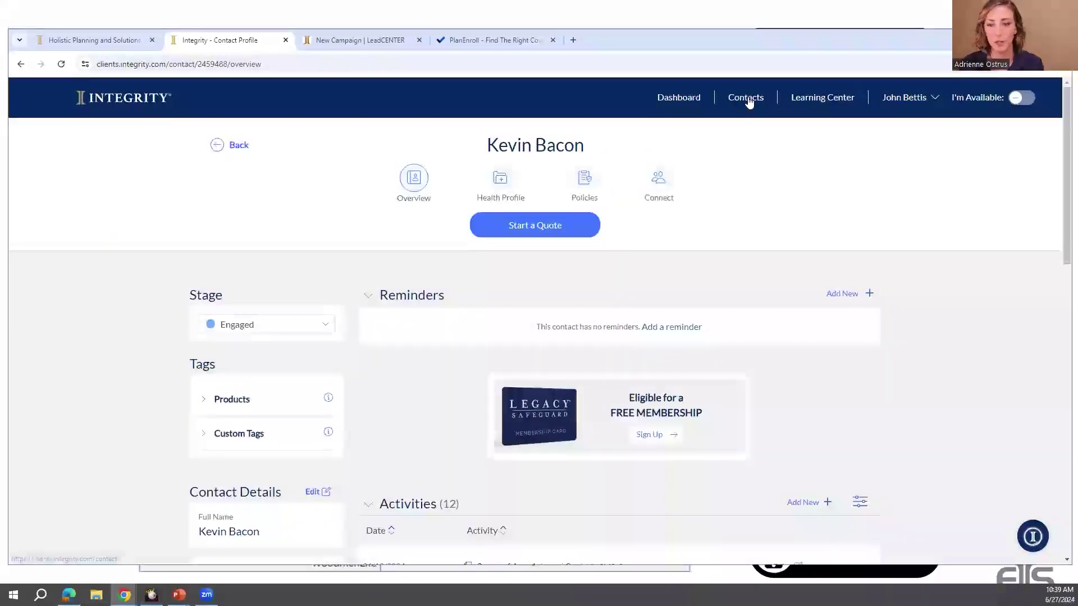
Filter the Contacts list by Custom Tags 'is' BCBS, leaving 1 of 3 contacts.
click(746, 101)
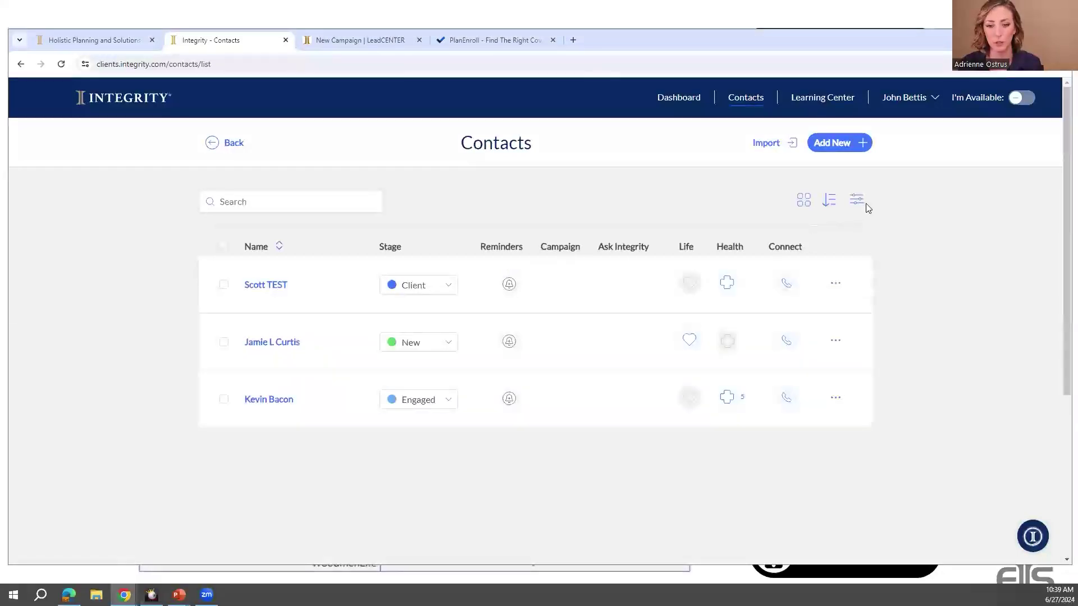
click(857, 201)
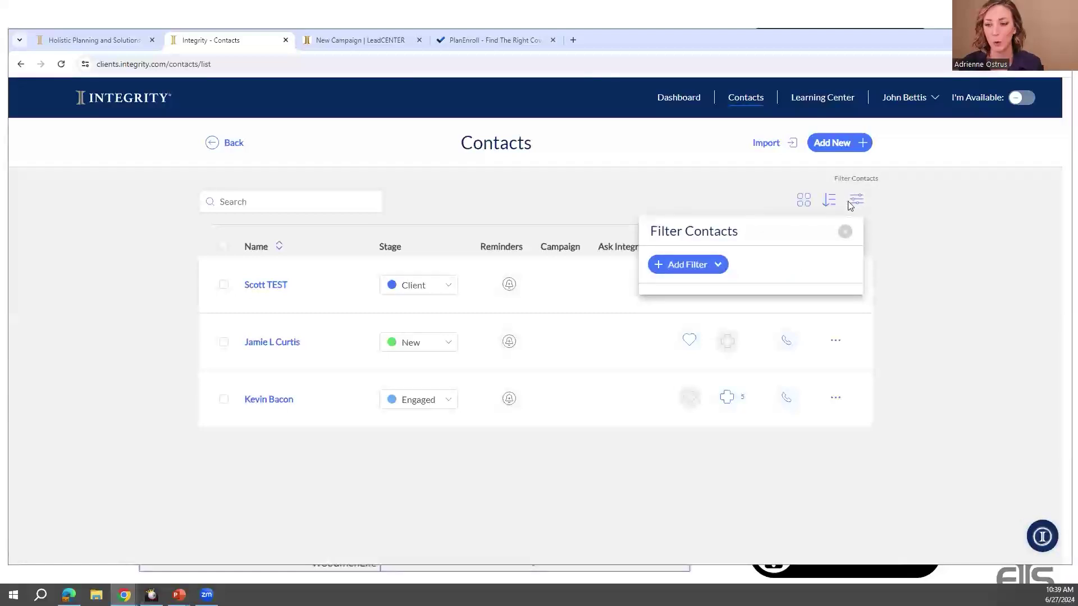
click(698, 264)
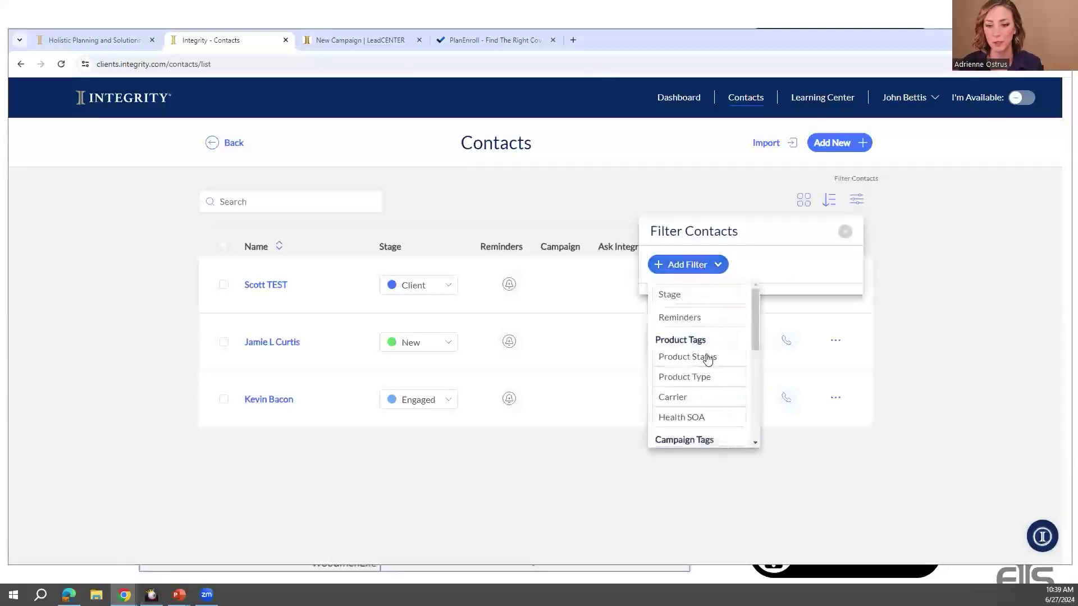
scroll(718, 374, down, 3)
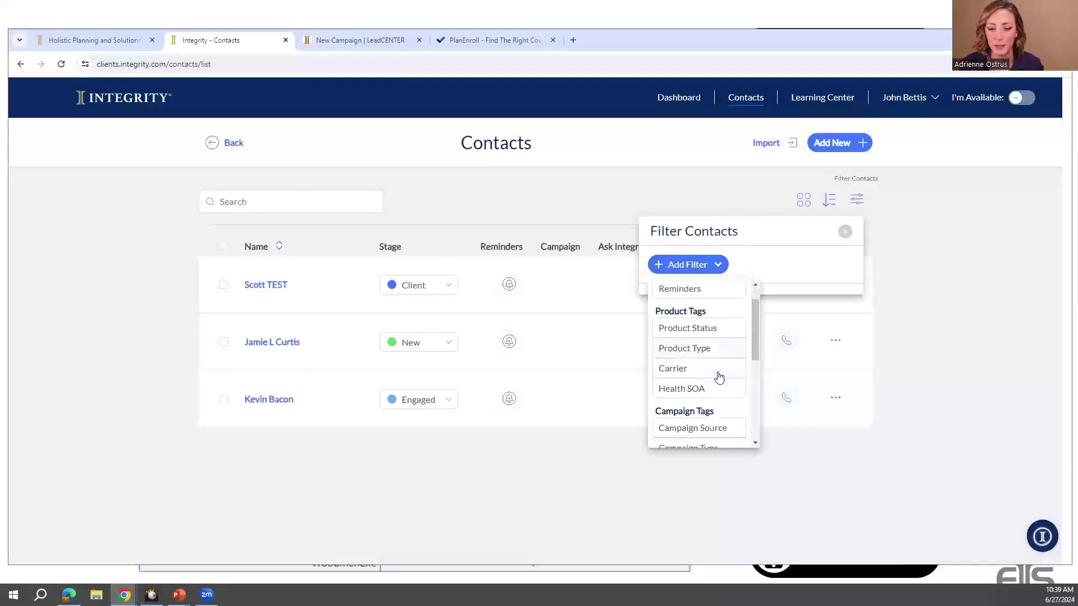
scroll(719, 372, down, 2)
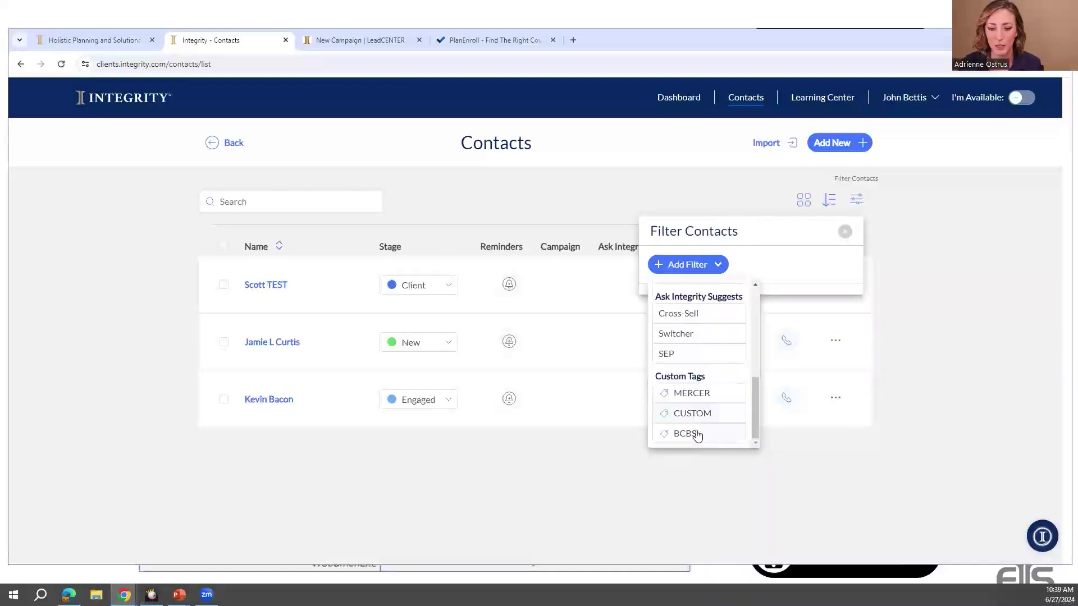
click(696, 435)
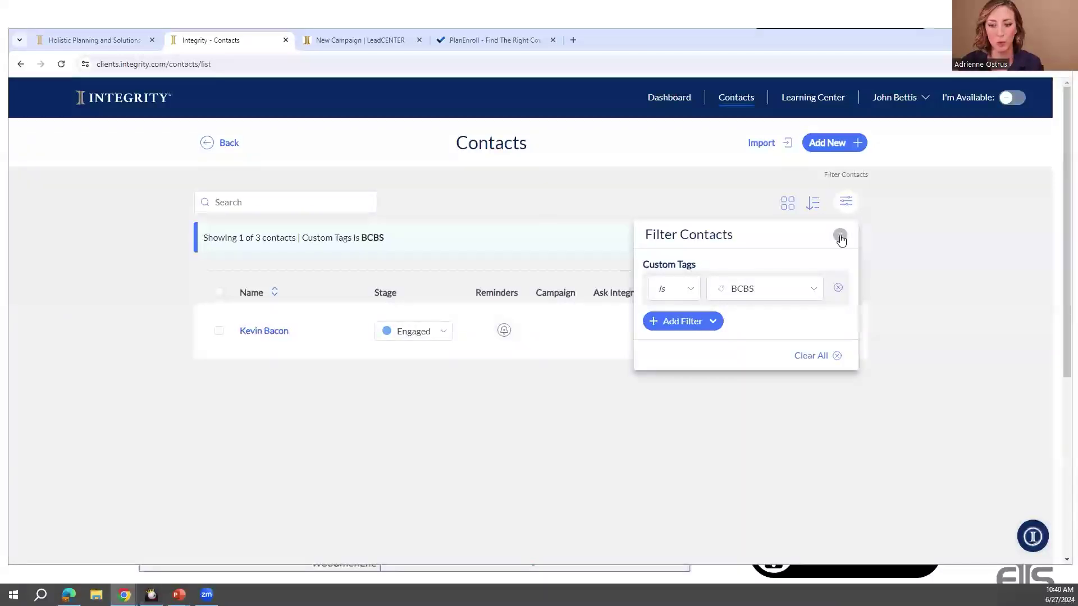
click(673, 294)
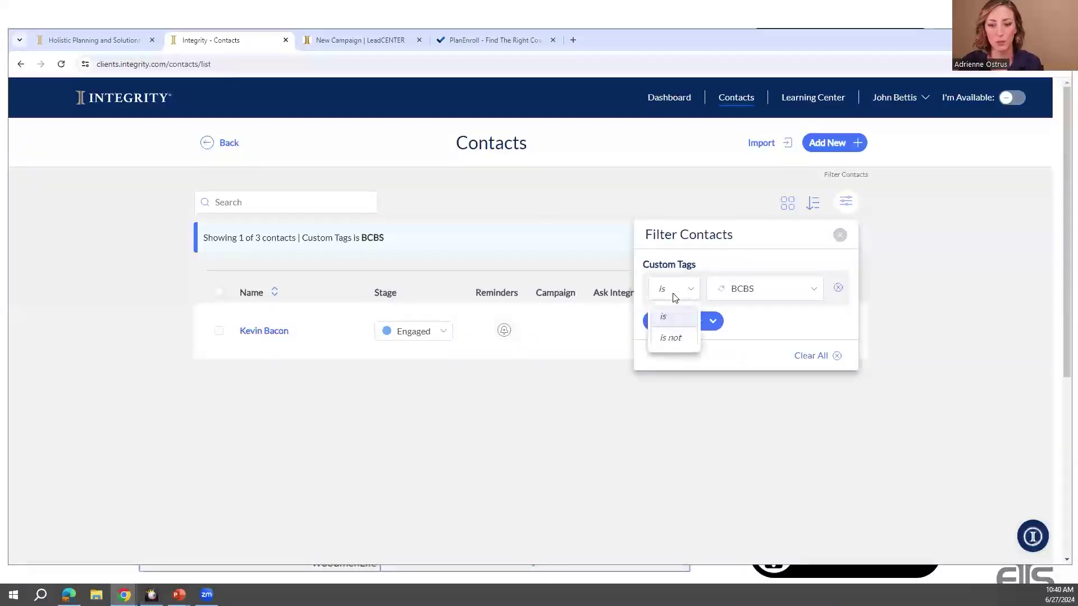
click(678, 299)
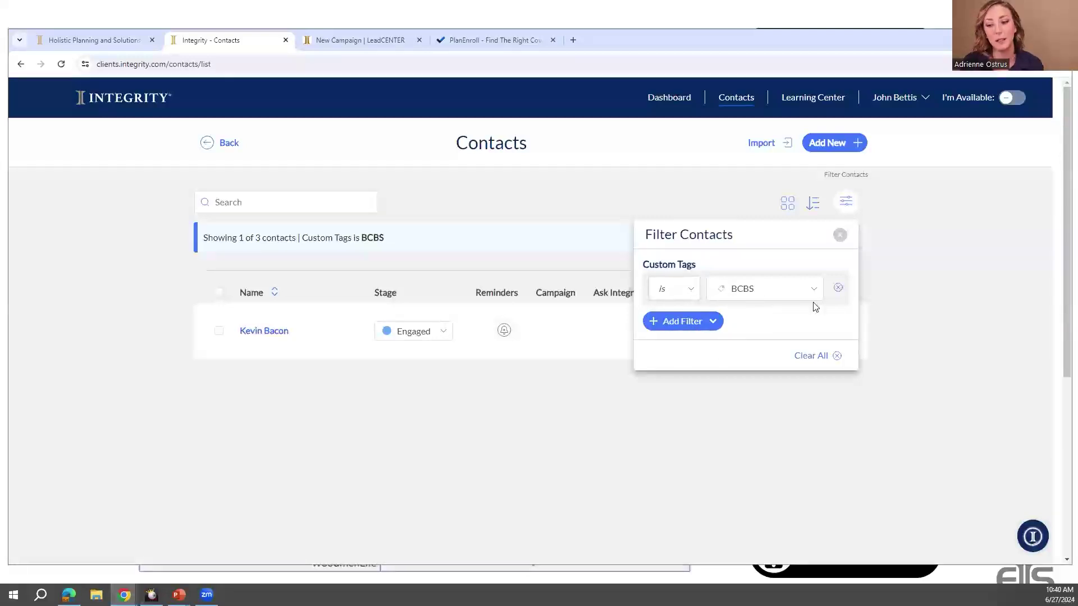
click(836, 419)
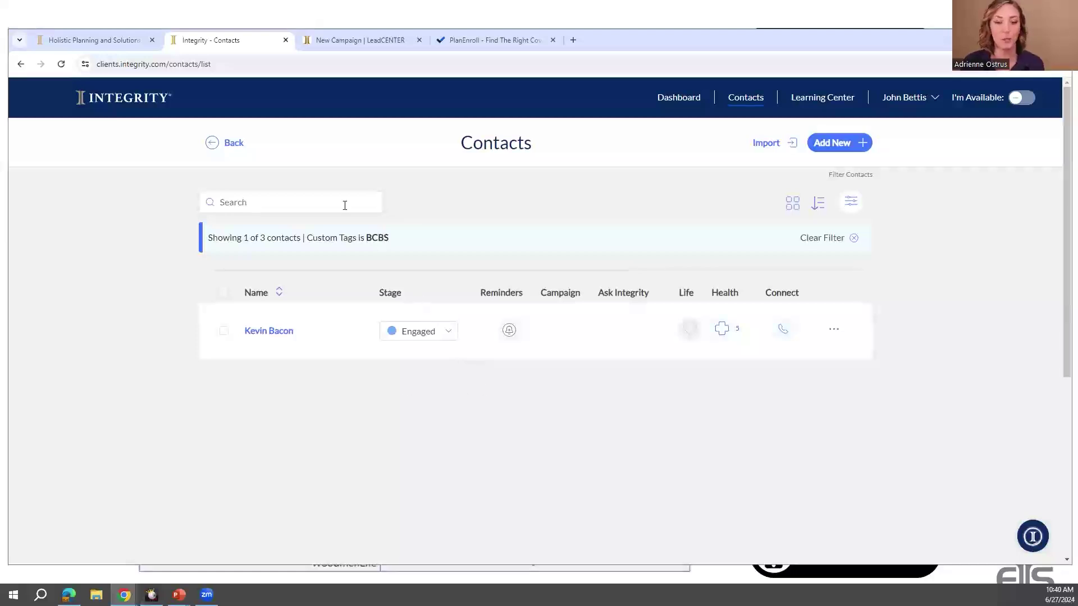
Open the filtered contact's profile, dismiss the Choose Quote Type modal, and show the account's linked tools.
click(253, 333)
click(507, 231)
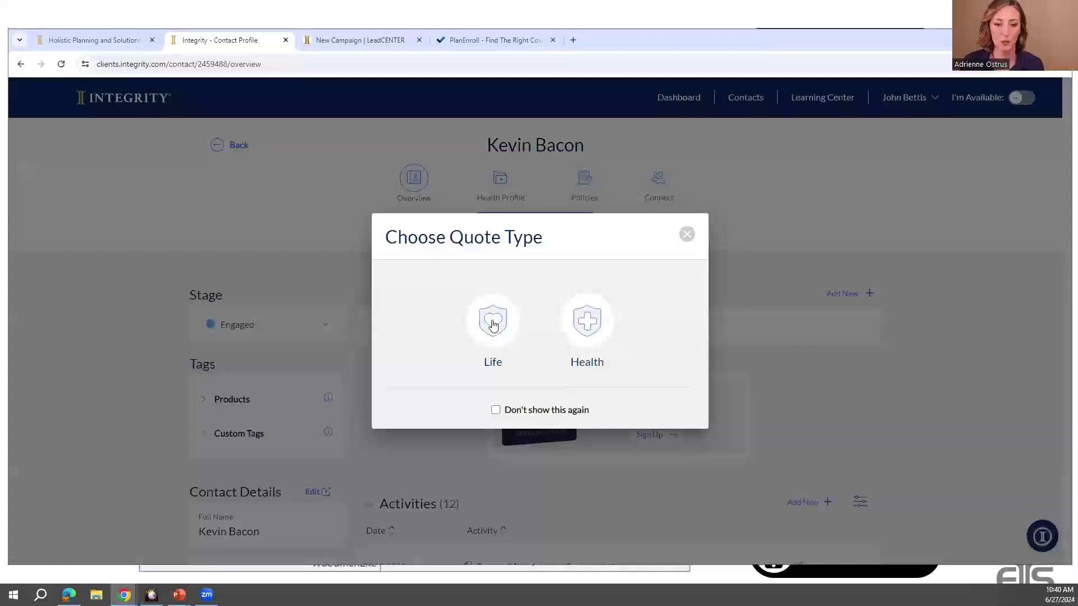
click(686, 235)
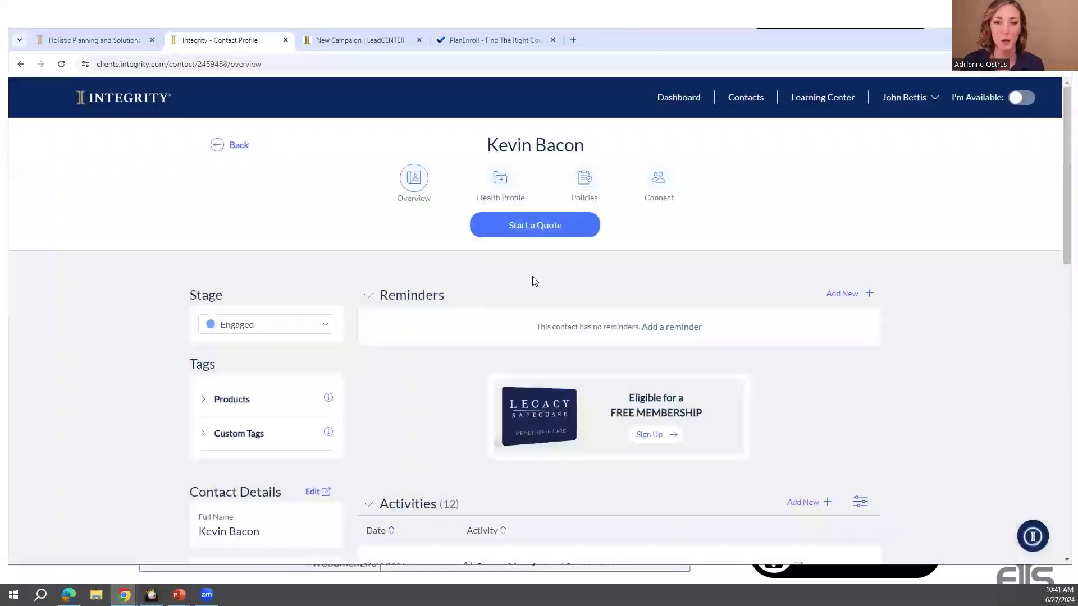
click(907, 101)
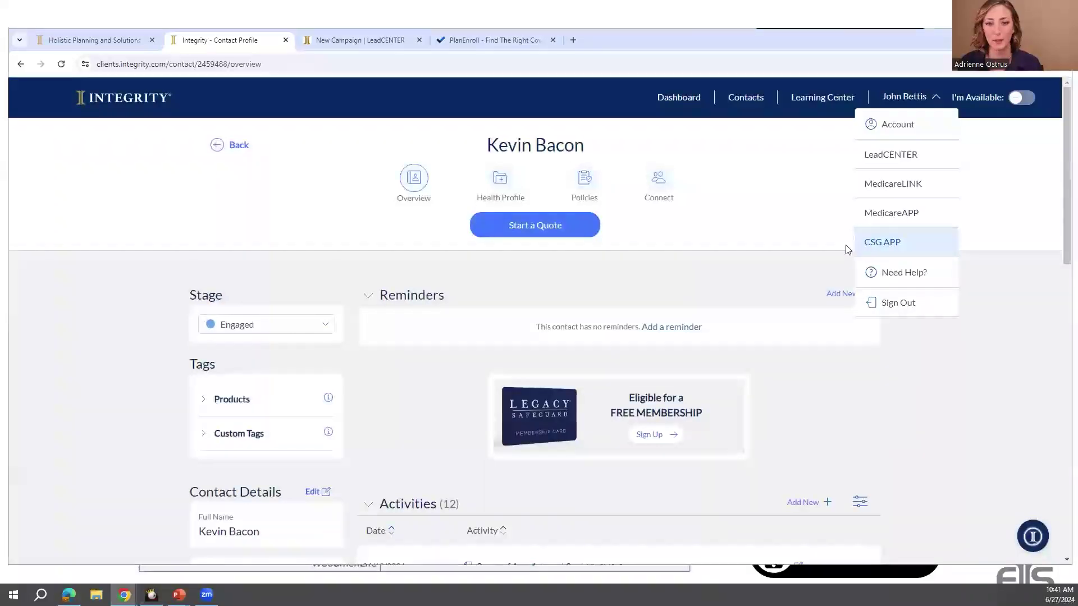
Launch CSG APP and run a Medicare Supplement quote search.
click(880, 245)
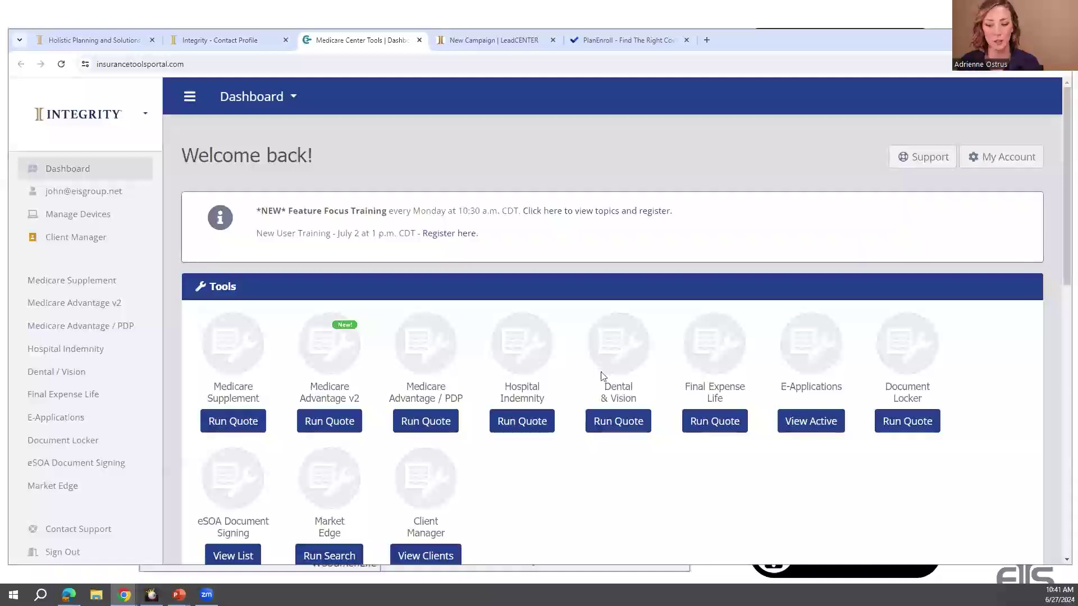
click(238, 427)
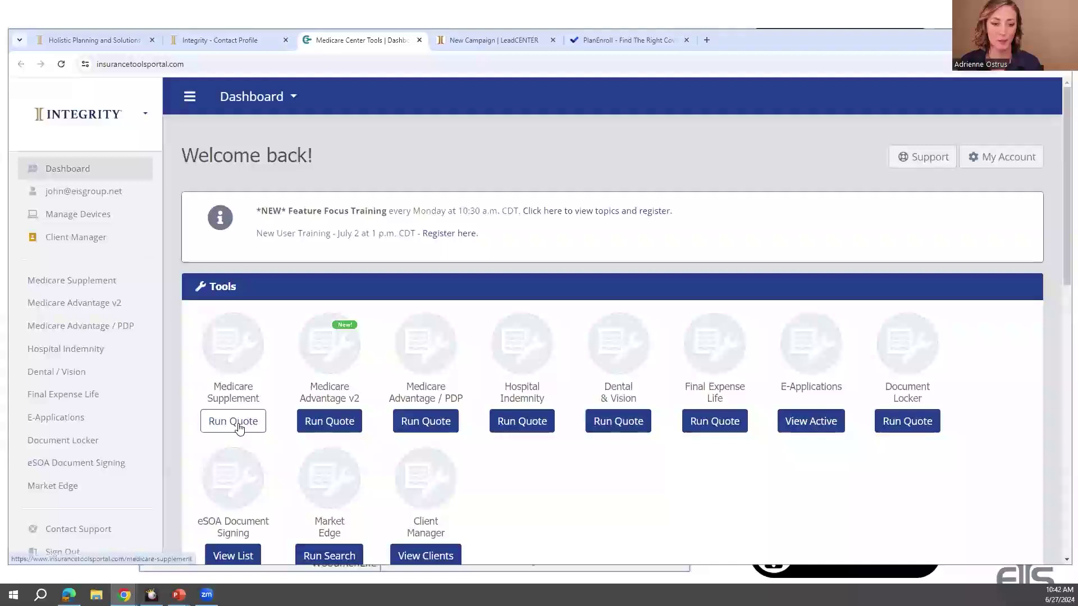
click(236, 425)
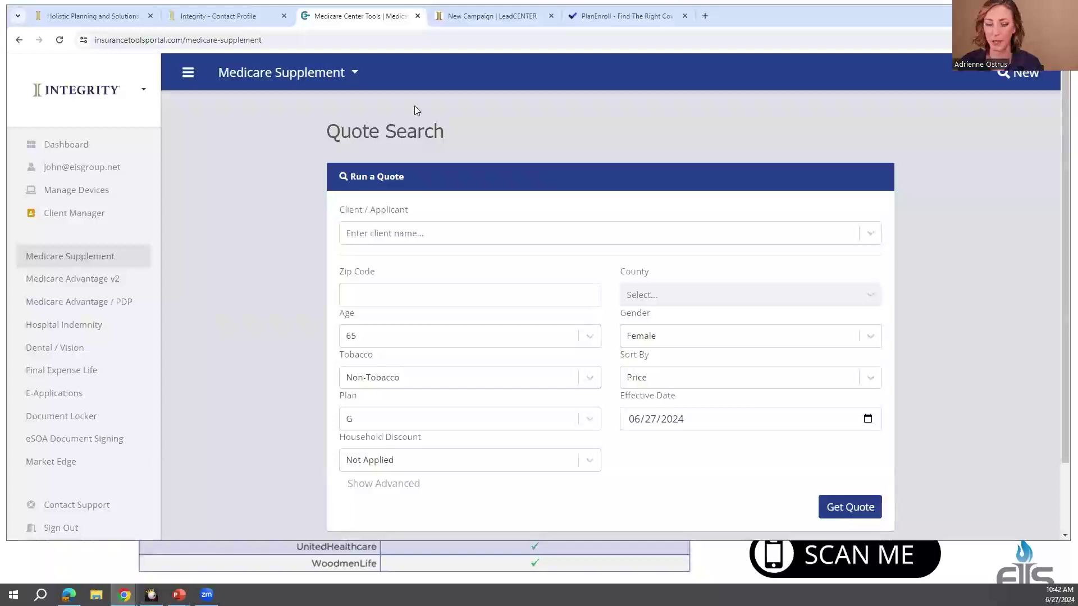
Switch back to the Integrity tab and return to the Contacts list.
click(197, 19)
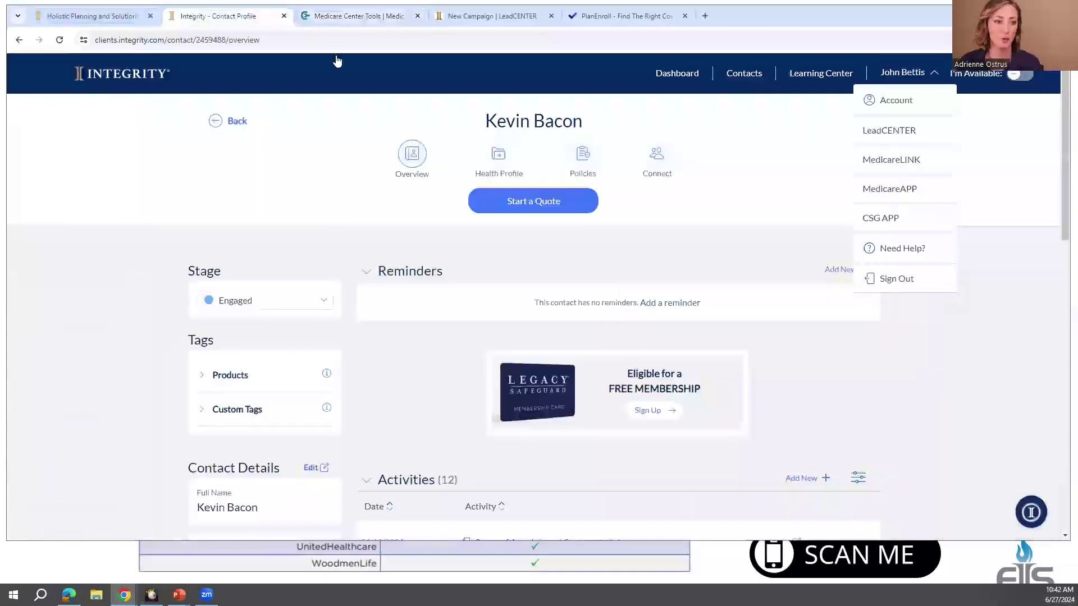
click(709, 238)
click(216, 121)
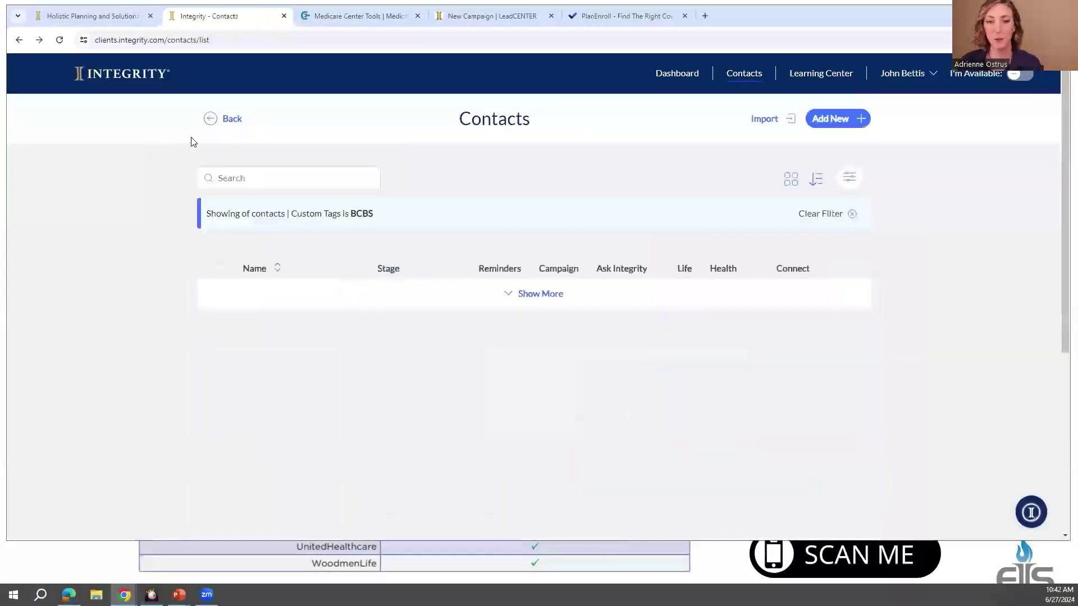
Review the contact filter field list and close it, leaving the BCBS filter unchanged.
click(849, 179)
click(696, 303)
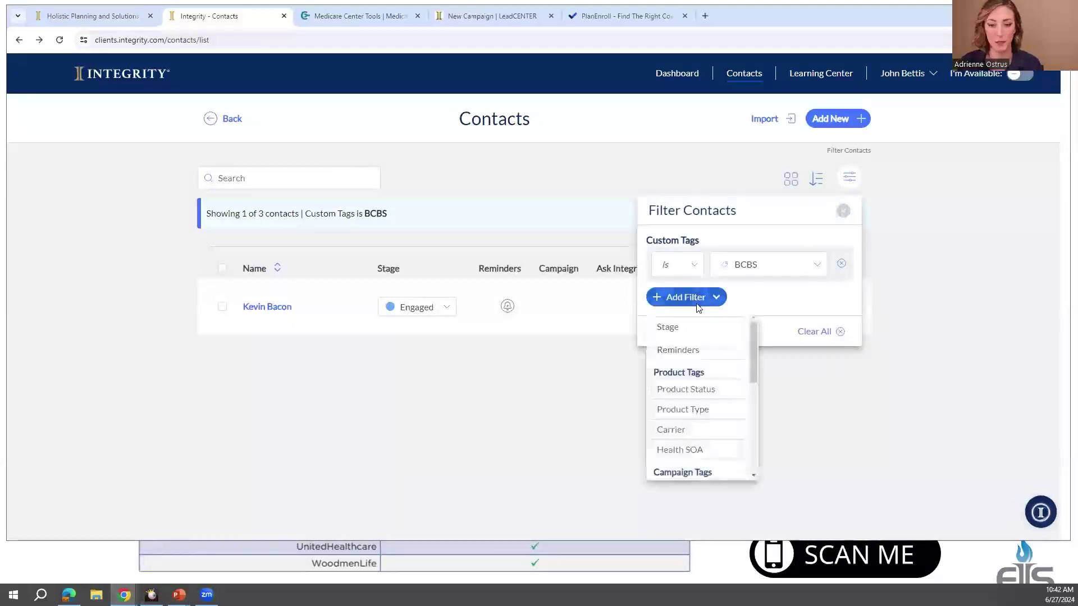
scroll(712, 368, down, 5)
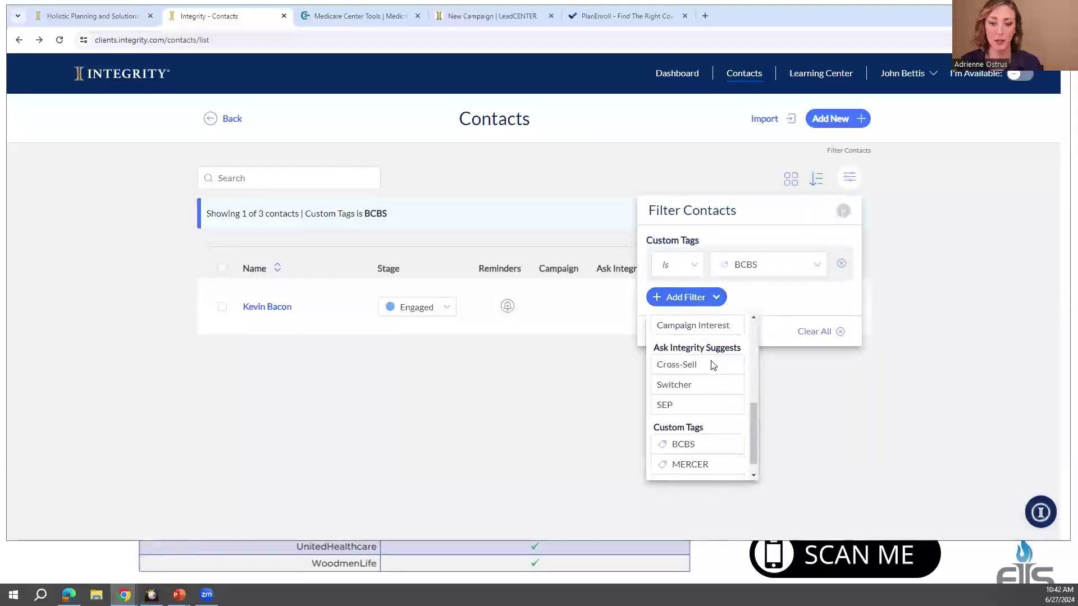
scroll(729, 397, up, 2)
scroll(712, 396, down, 3)
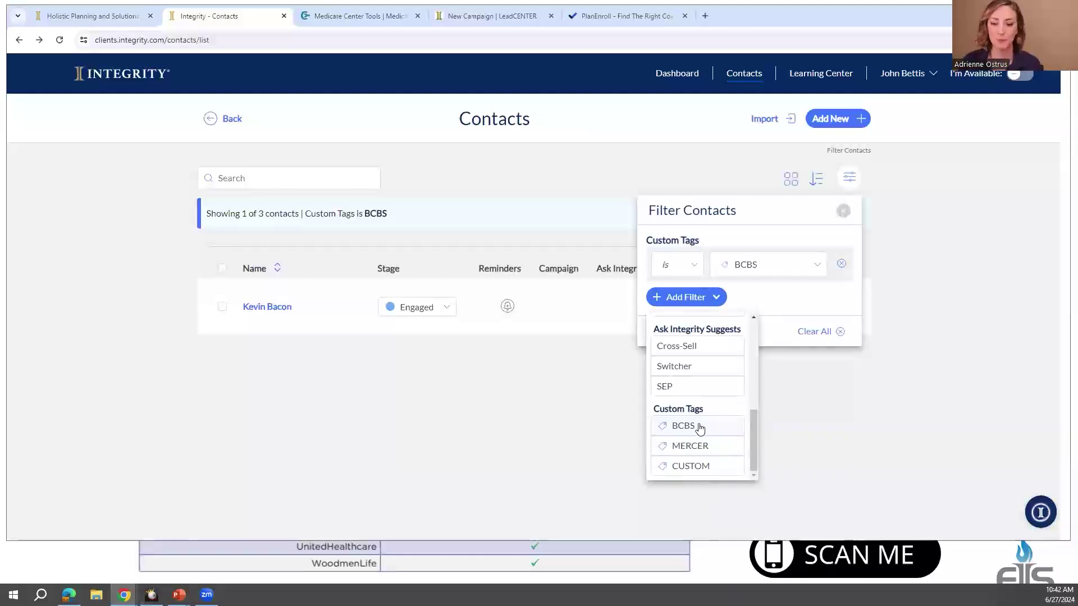
click(596, 418)
click(843, 211)
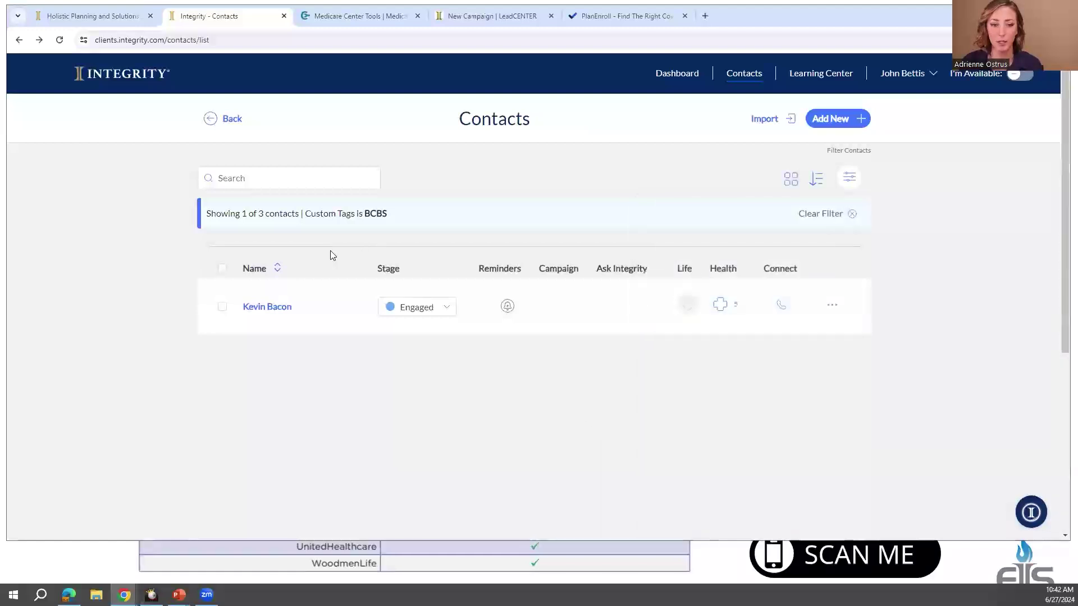
Clear the BCBS filter, select all contacts, and change the New-stage contact to Client.
click(850, 215)
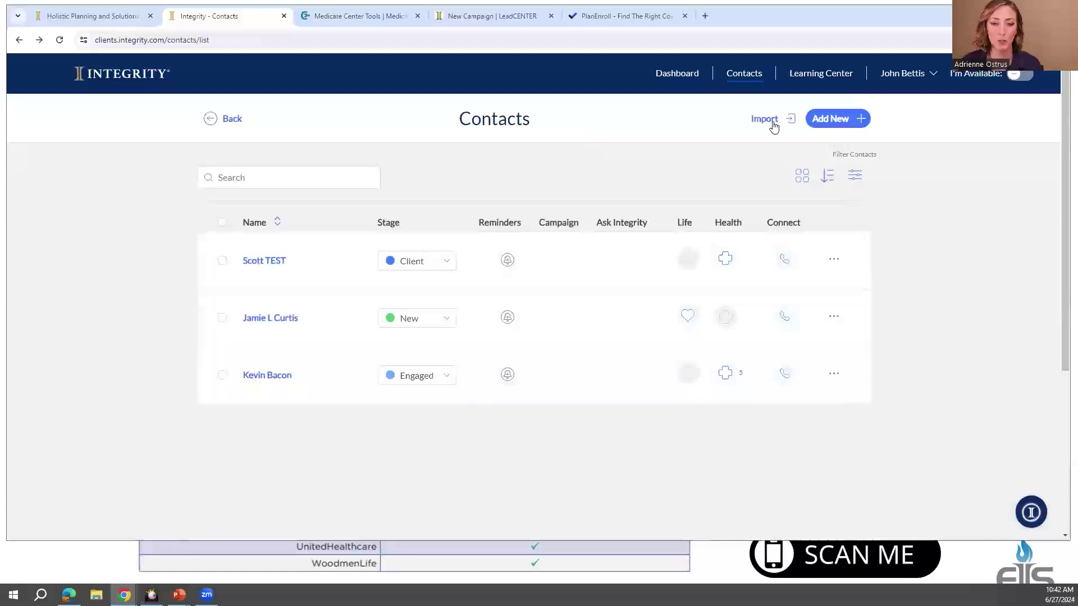
click(222, 223)
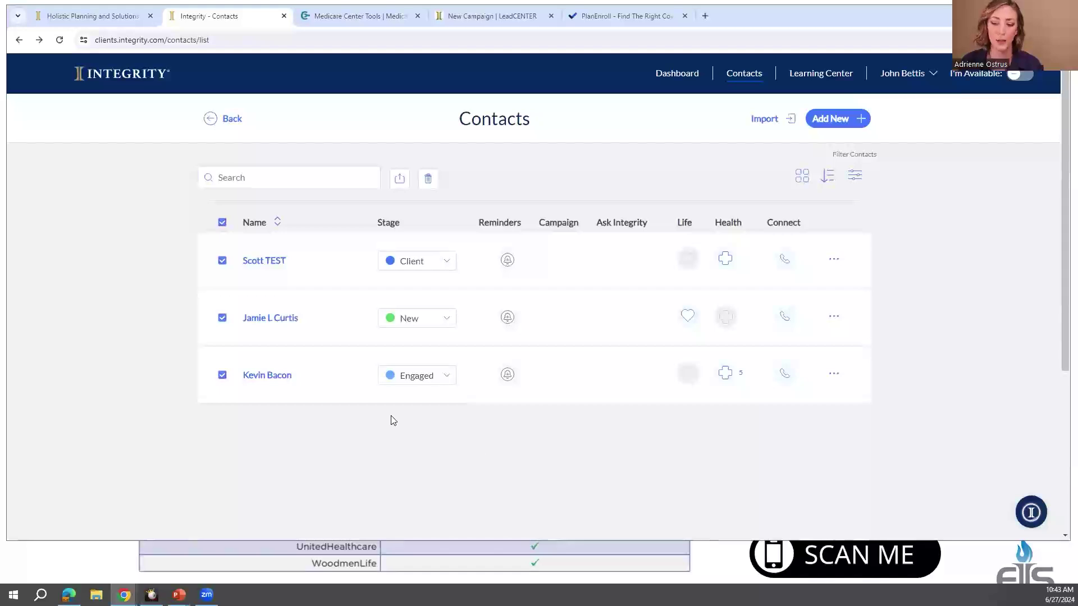
click(423, 265)
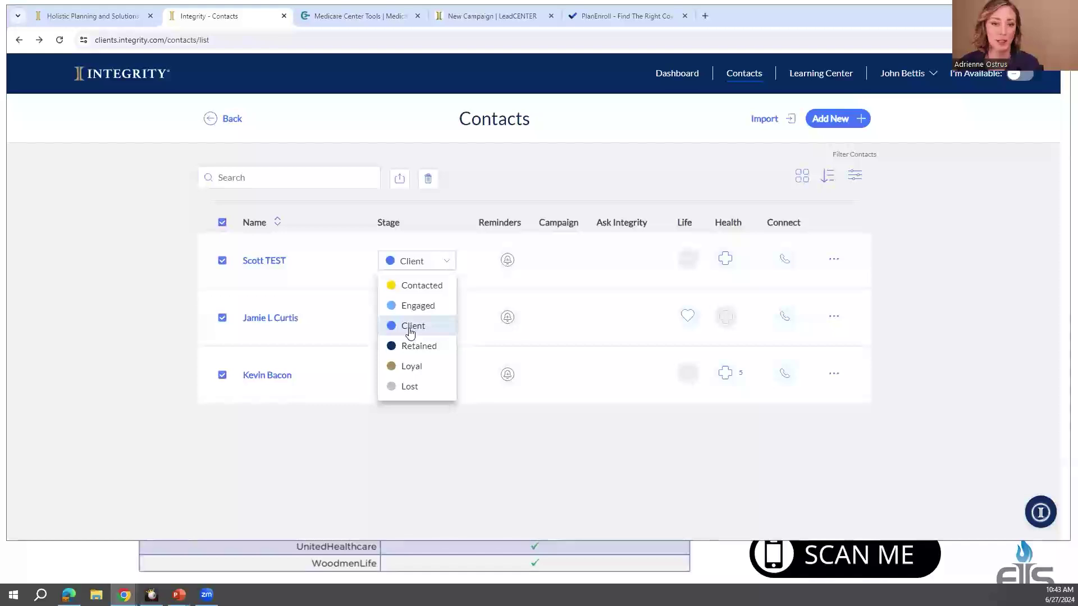
click(519, 457)
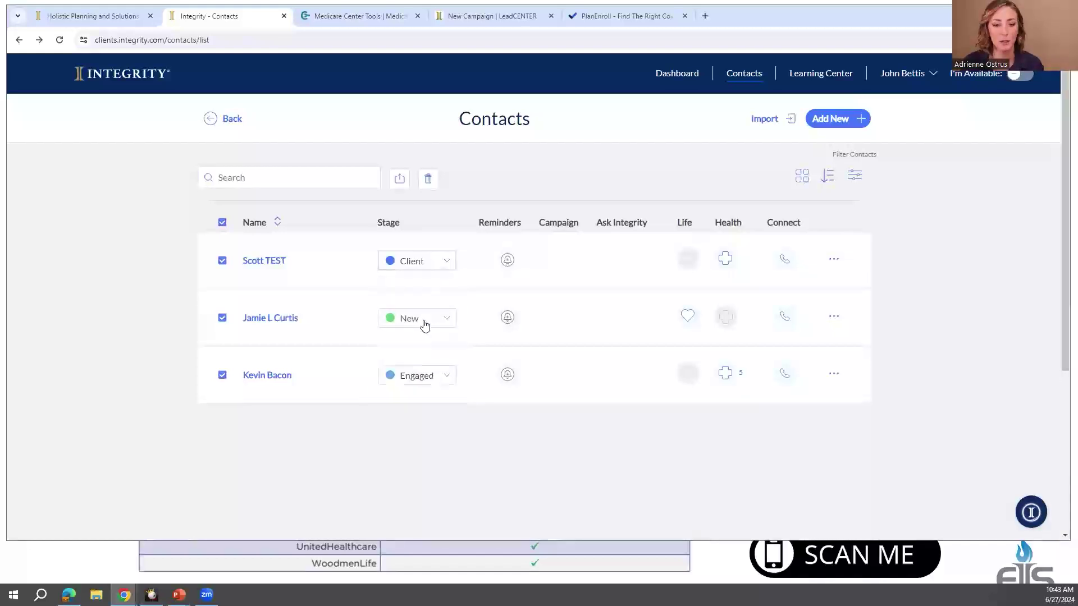
click(423, 322)
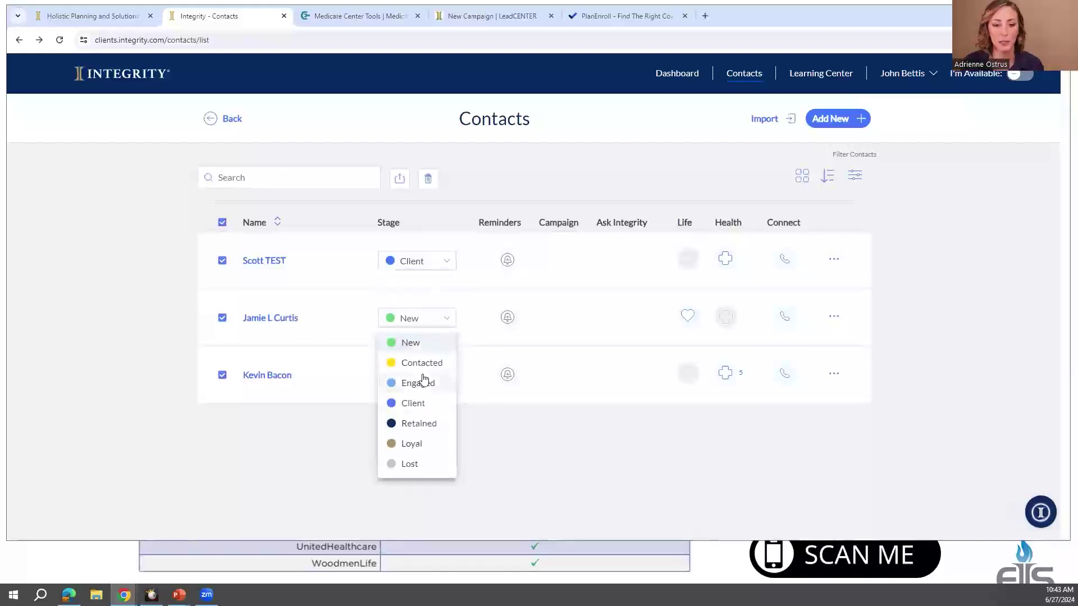
click(413, 403)
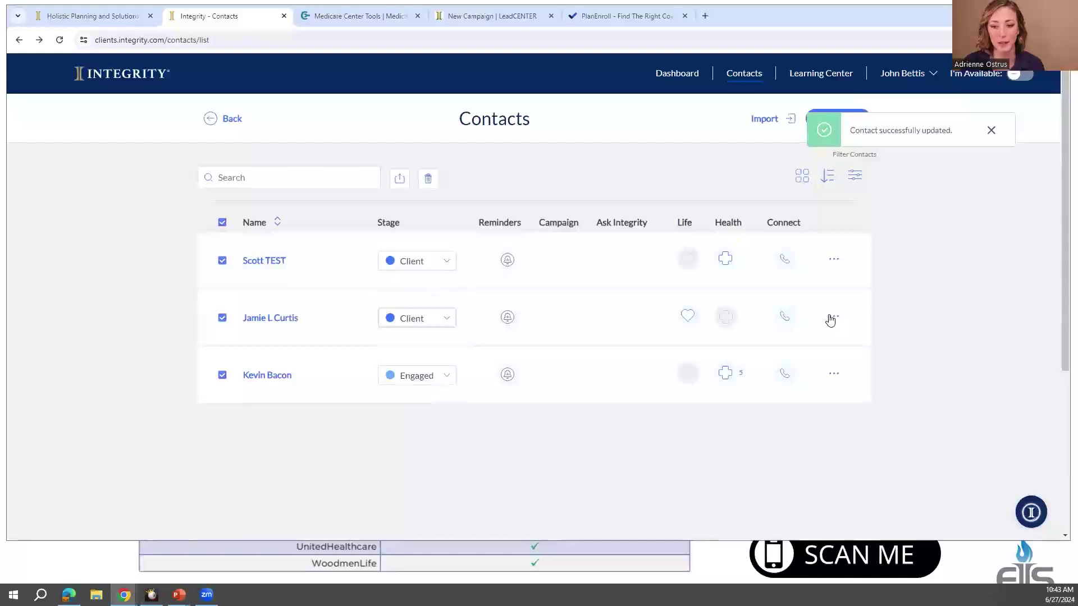
Open the Client contact's profile and expand its Custom Tags.
click(284, 320)
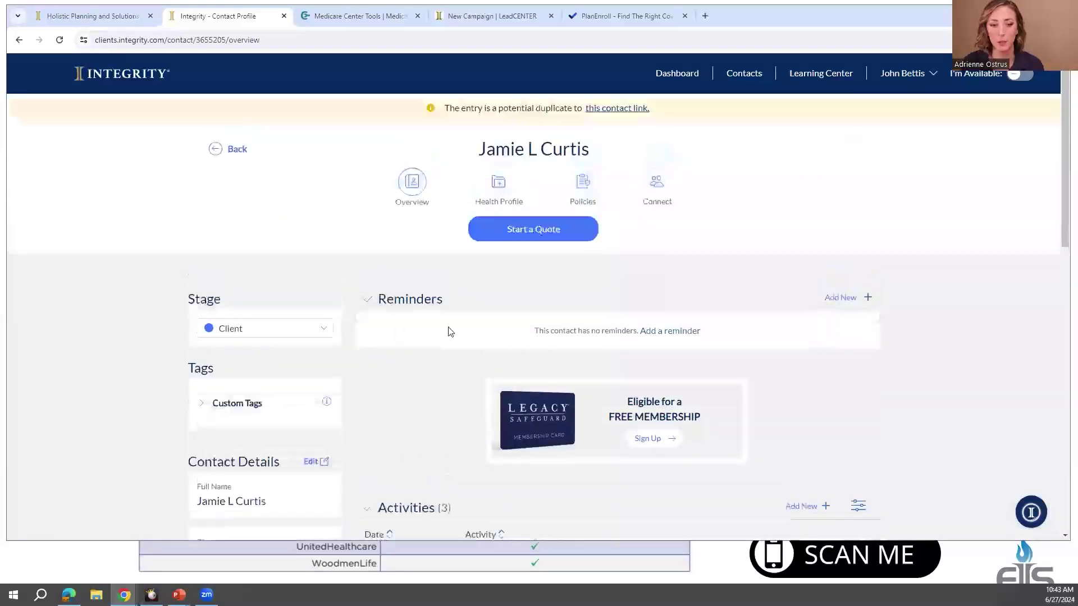
scroll(390, 429, down, 1)
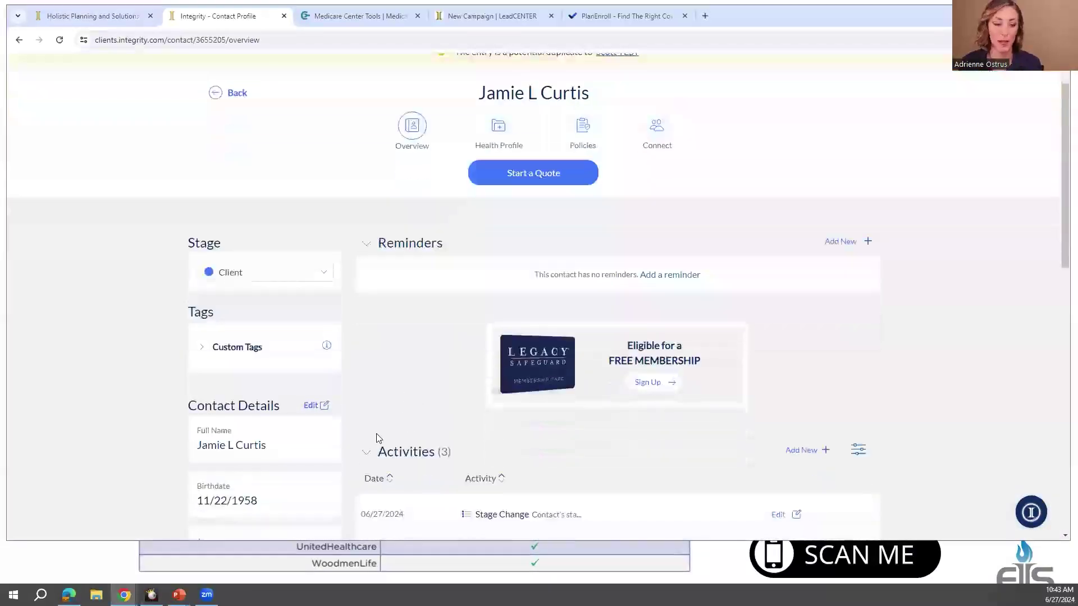
drag(258, 542, 259, 567)
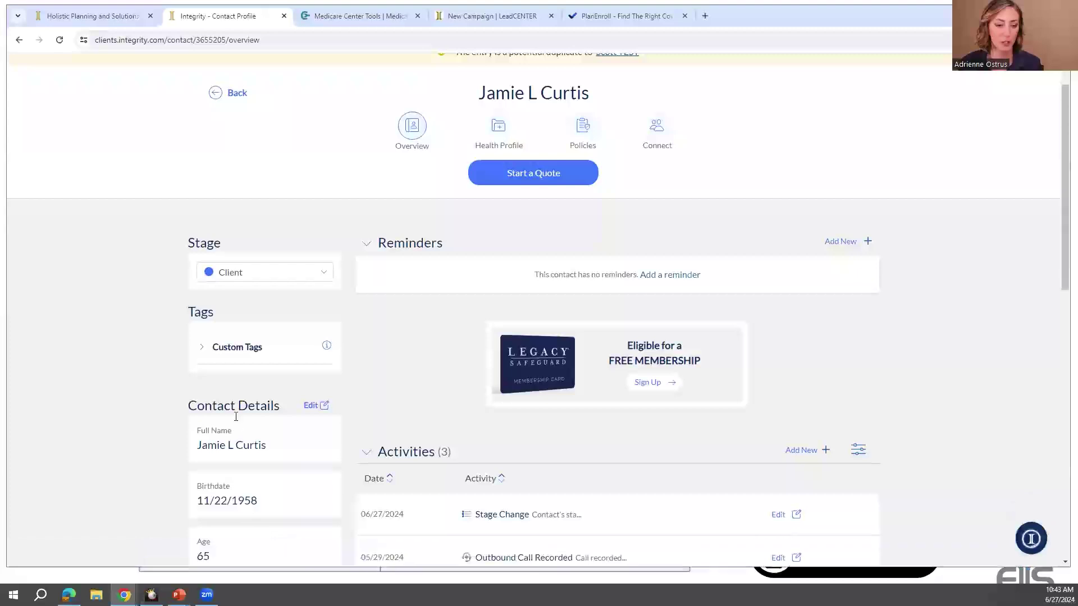
scroll(217, 301, down, 1)
click(205, 294)
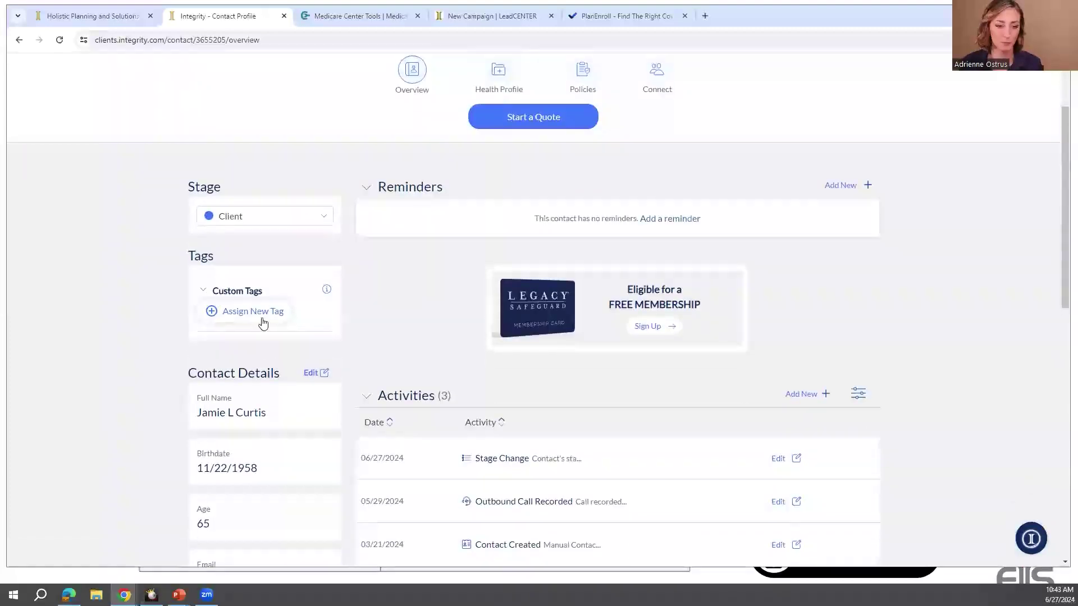
Try creating a custom tag named 'Med Supp - Wellabe', which the name rules reject.
click(254, 313)
click(464, 372)
click(478, 319)
text(Med)
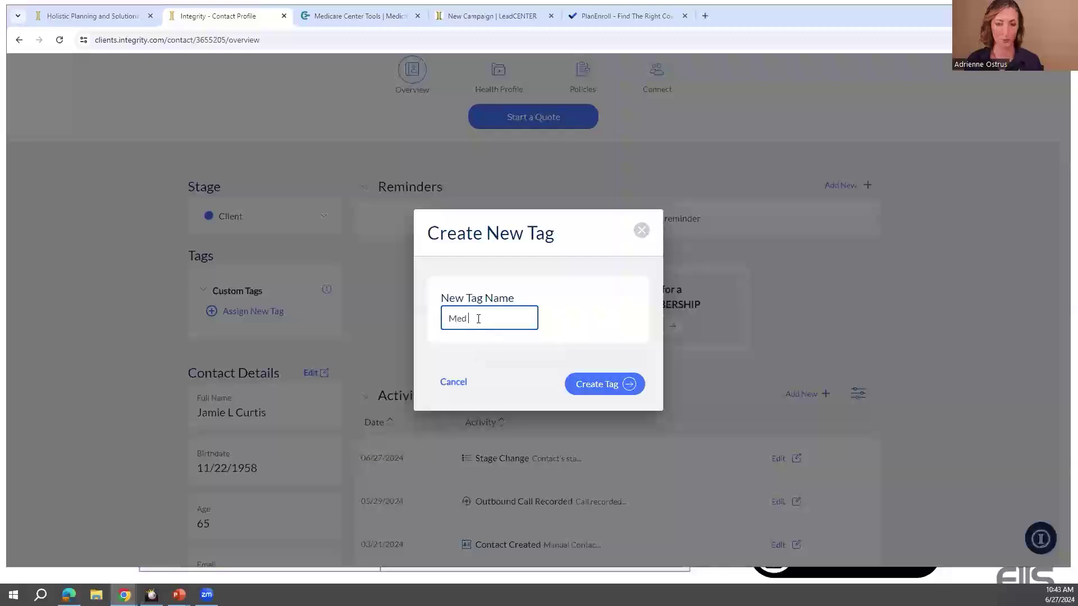
text( Supp)
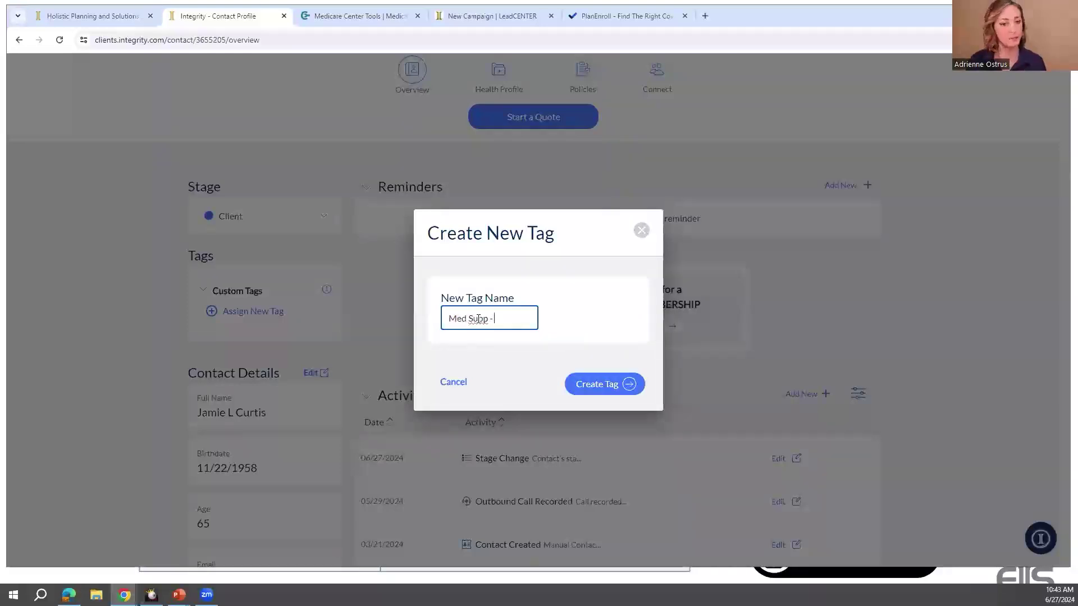
text( - Wellabe)
click(615, 386)
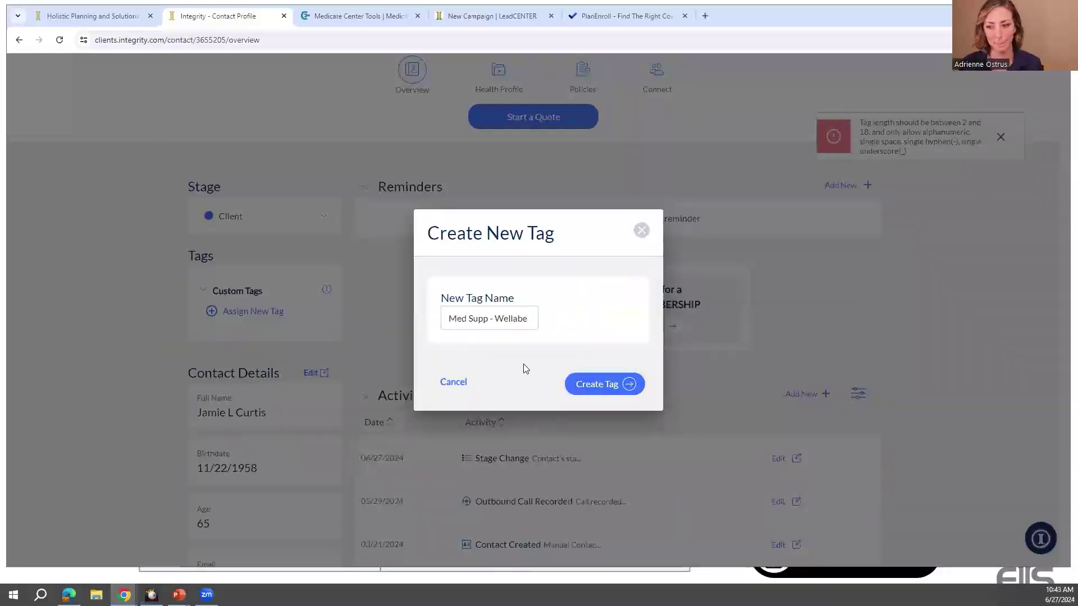
click(498, 317)
key(BackSpace)
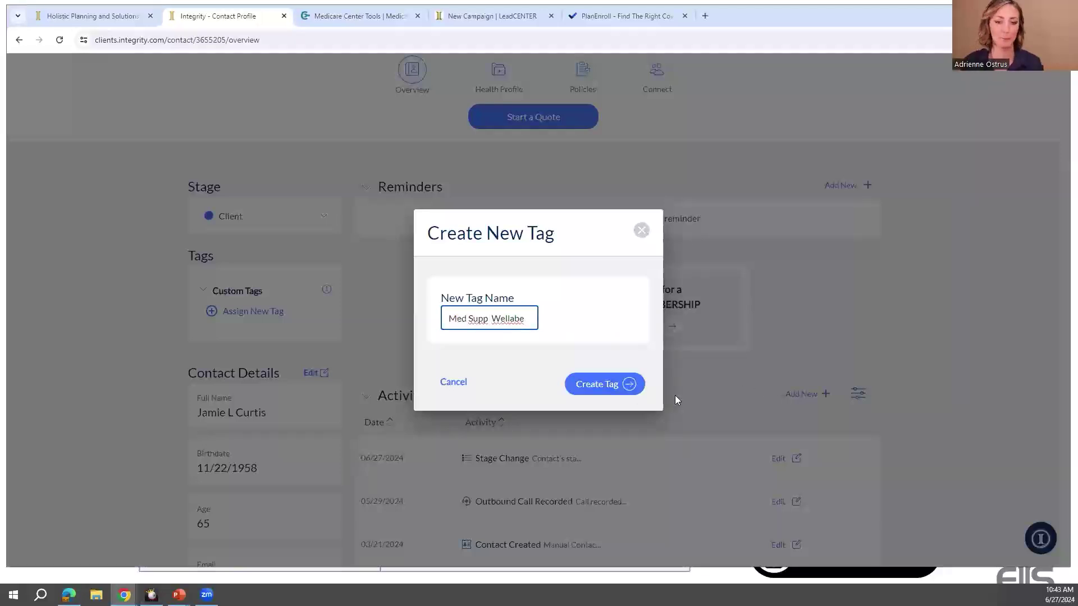
click(584, 386)
click(499, 319)
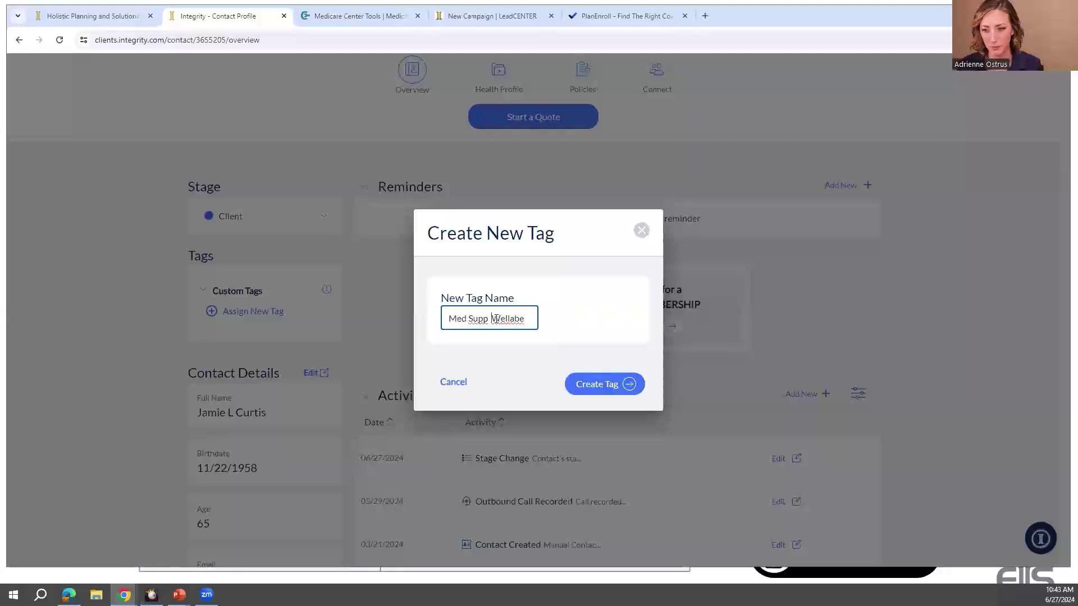
click(609, 385)
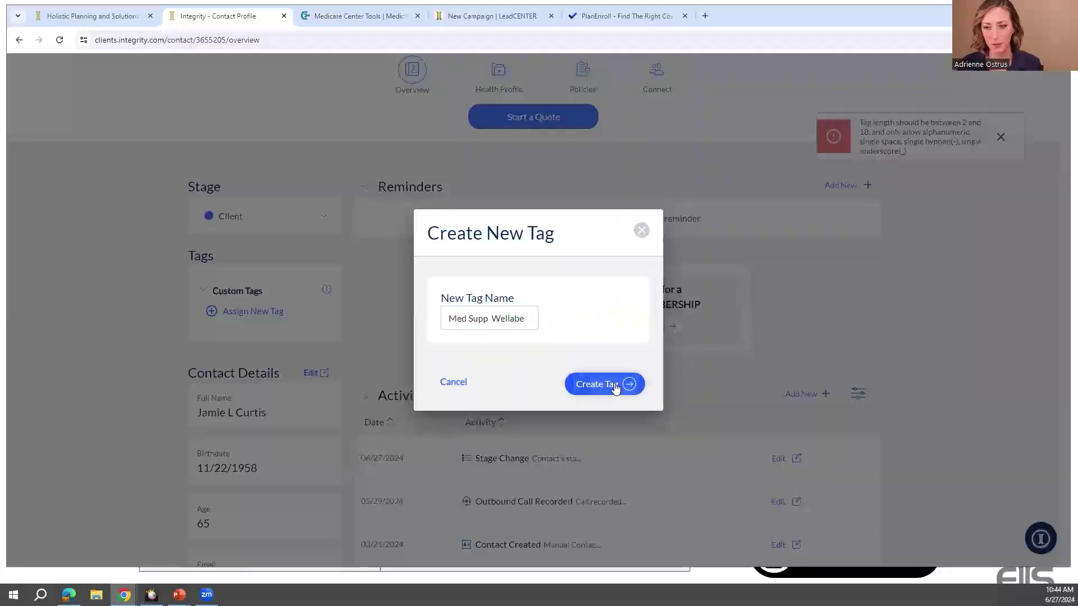
Replace the name with MEDSUPPWellabe and create the tag.
click(521, 324)
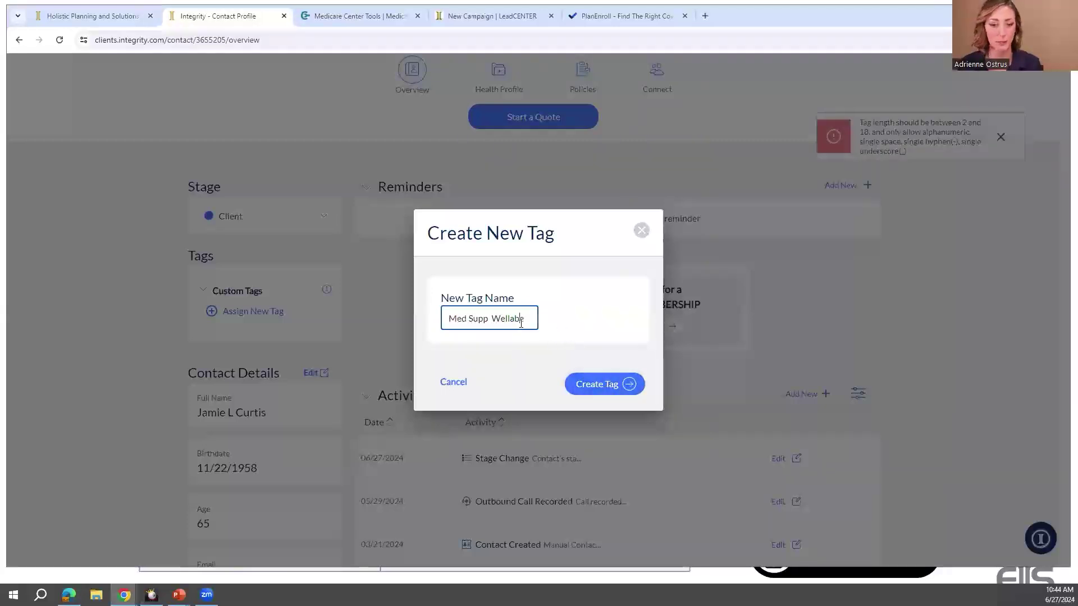
drag(522, 322, 420, 325)
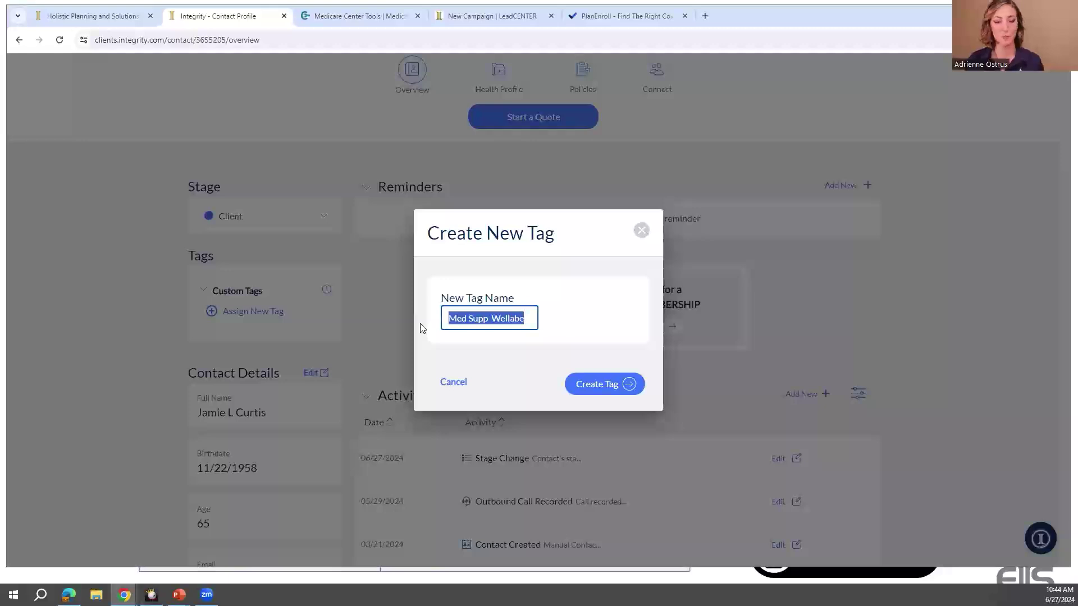
text(MEDSUPP)
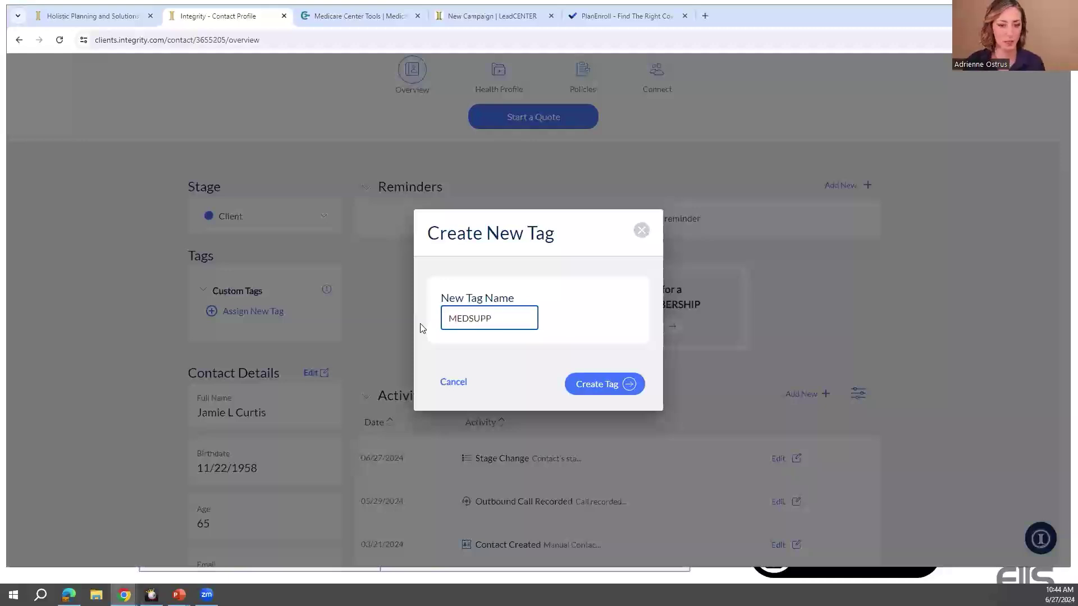
text(Wellabe)
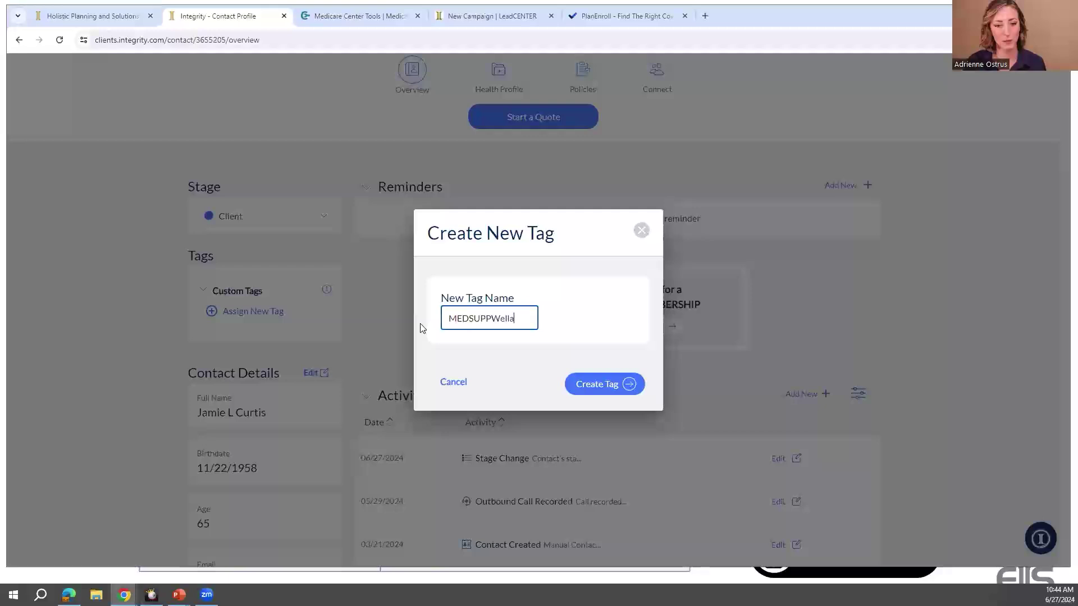
click(633, 378)
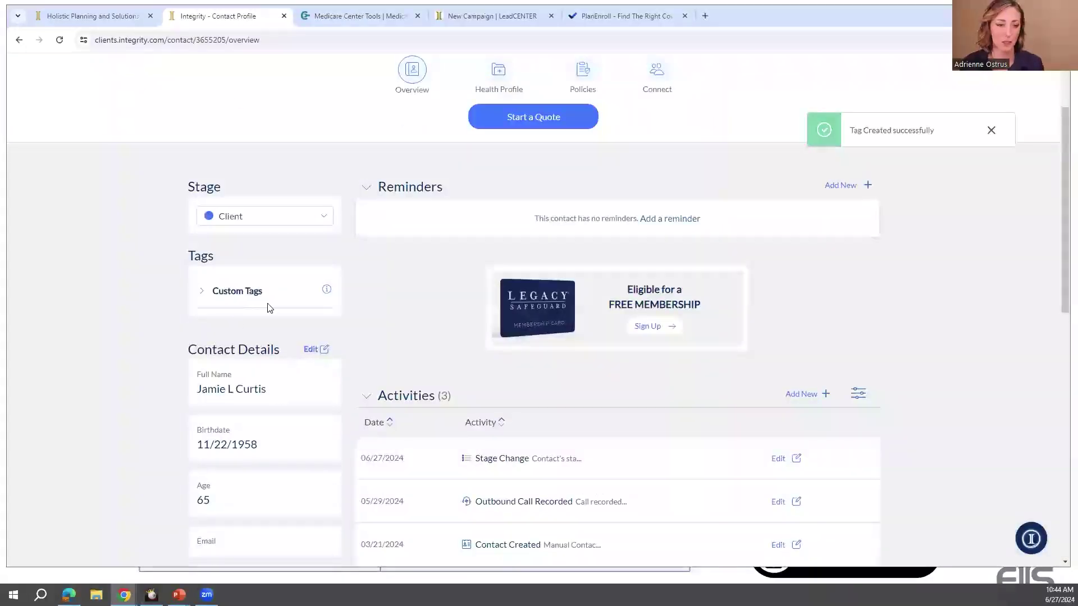
Go to the unfiltered Contacts list showing two Client contacts and one Engaged.
scroll(417, 226, up, 2)
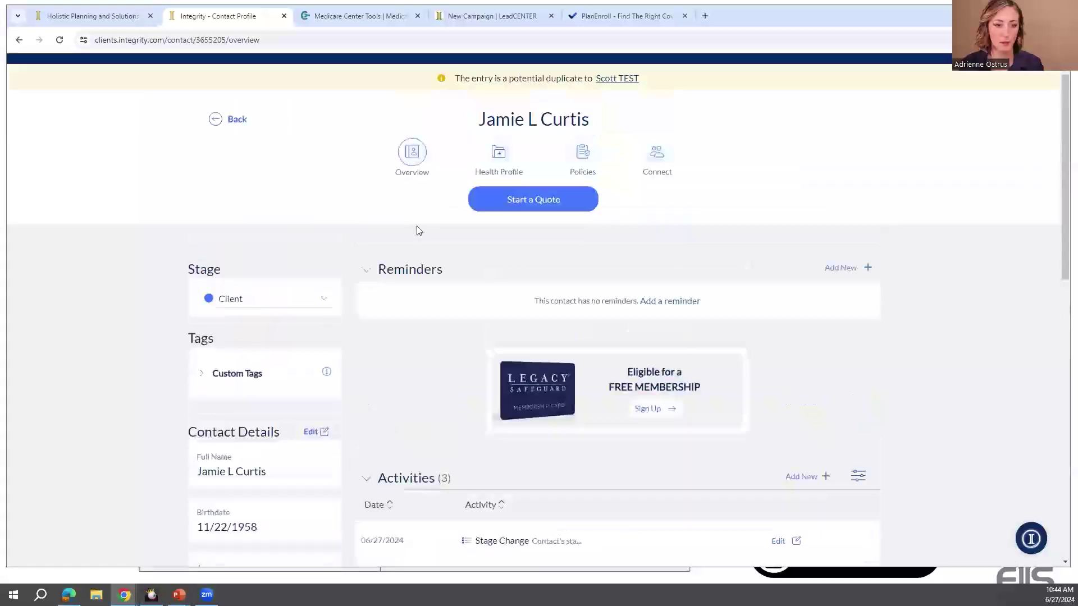
click(747, 77)
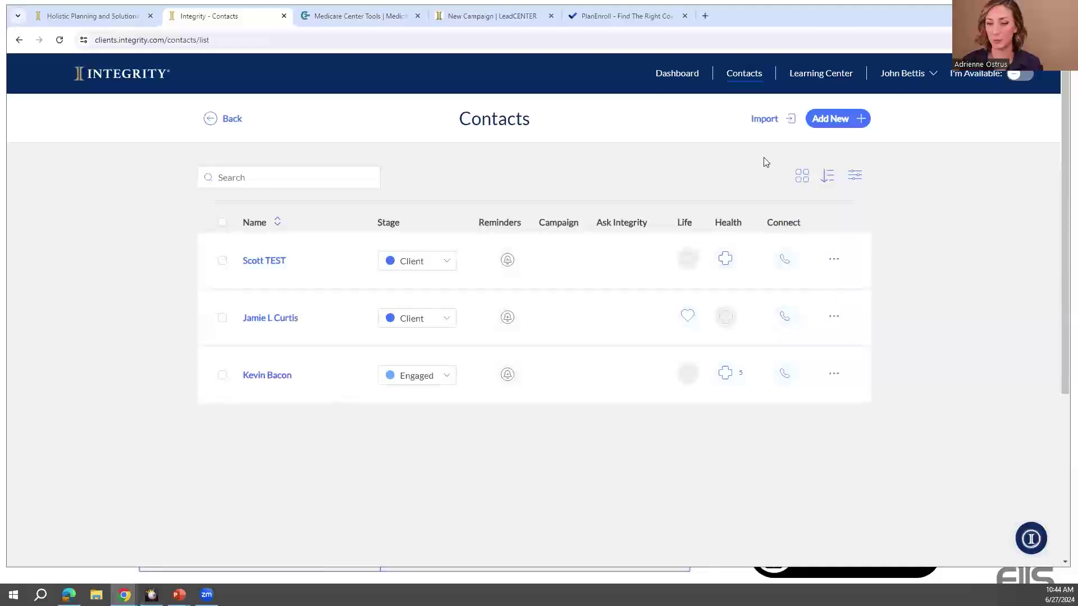
Open Account settings from the user menu and review the Forward calls to setting.
click(915, 76)
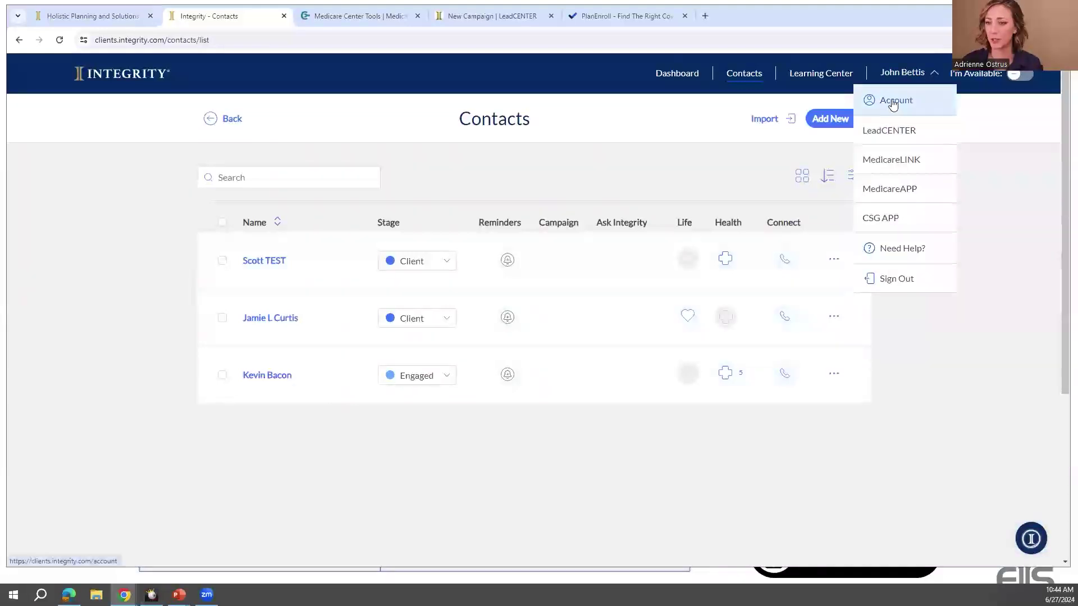
click(893, 104)
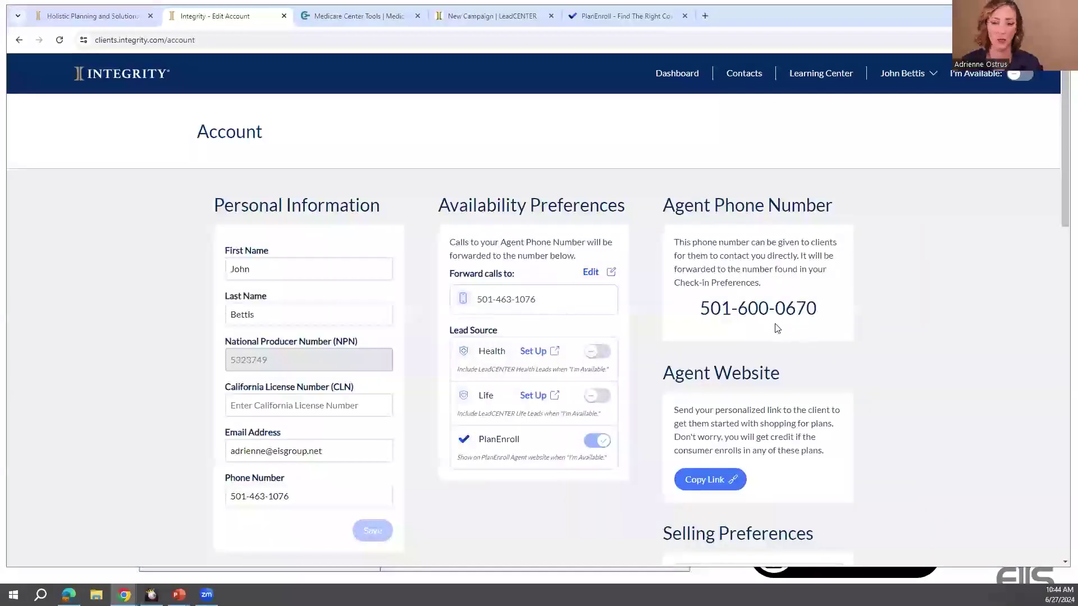
scroll(408, 351, down, 1)
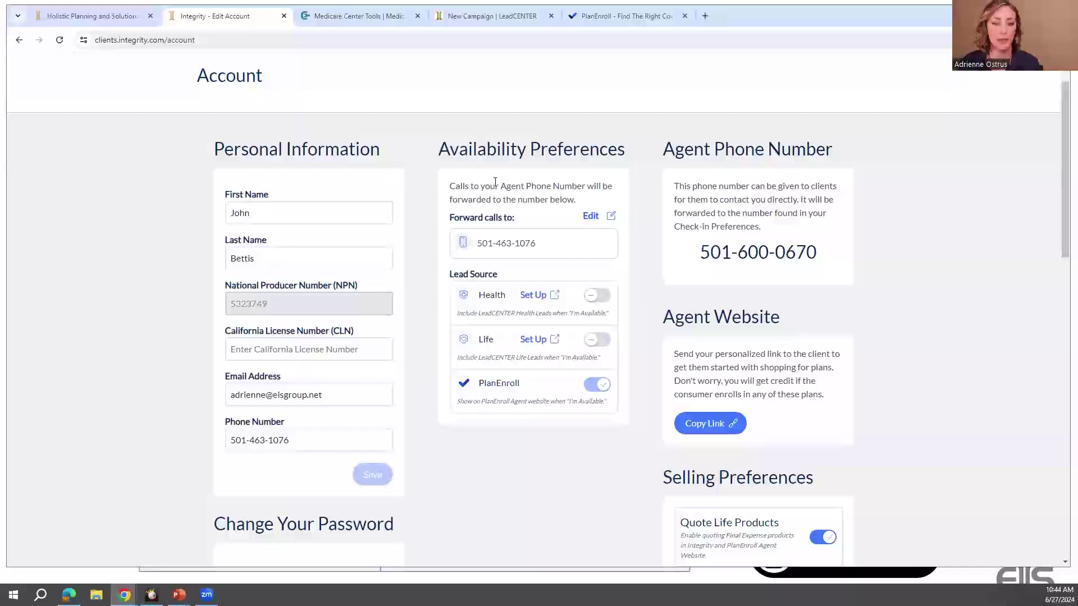
drag(454, 219, 519, 222)
click(520, 222)
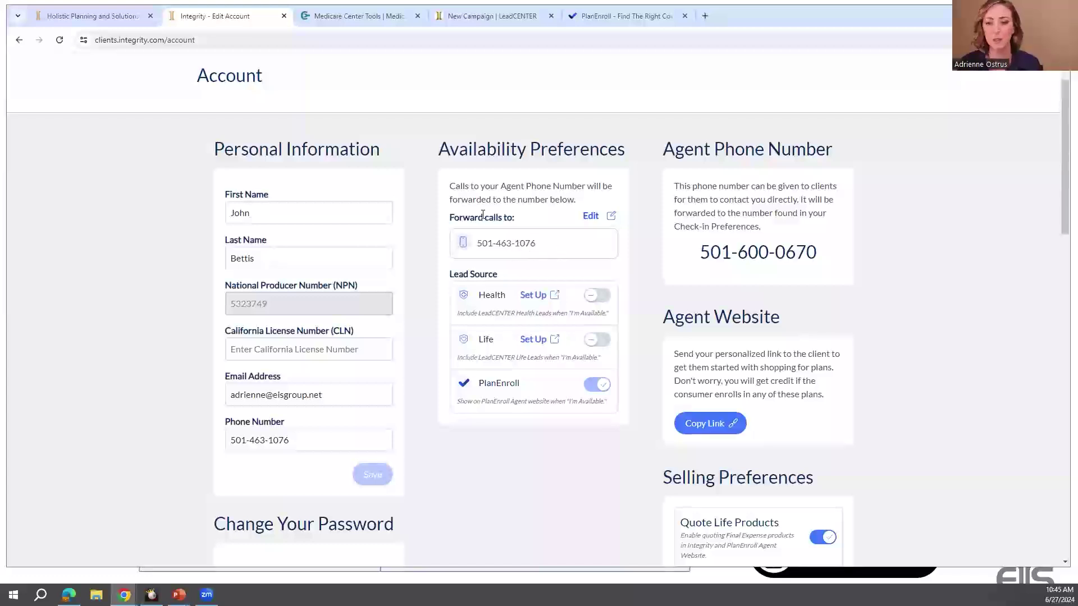
drag(452, 218, 514, 216)
click(514, 242)
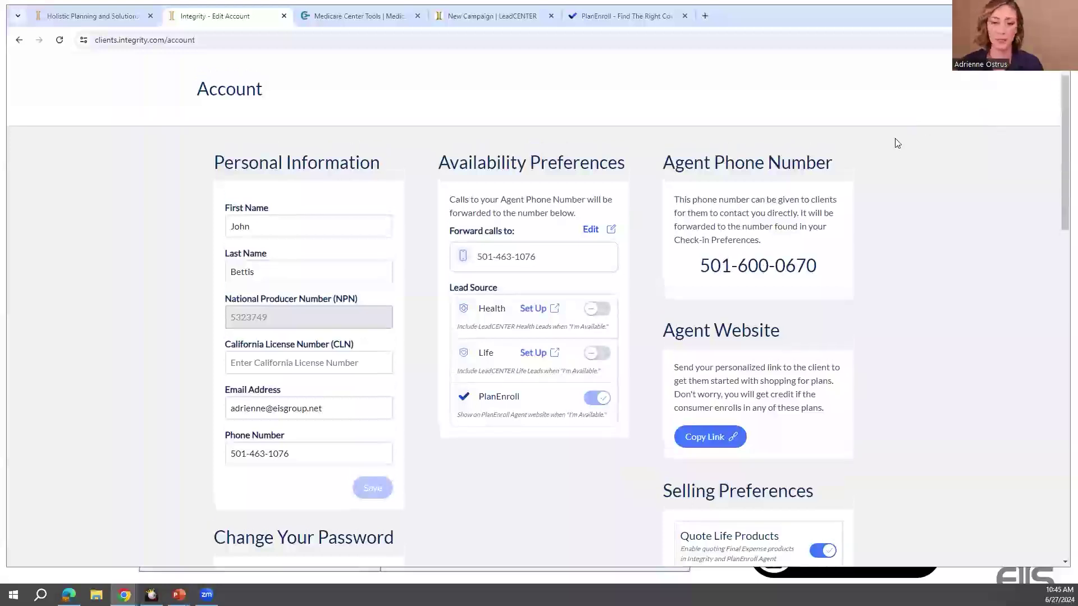
scroll(788, 96, up, 1)
Return to the unfiltered Contacts list showing all three contacts.
click(738, 78)
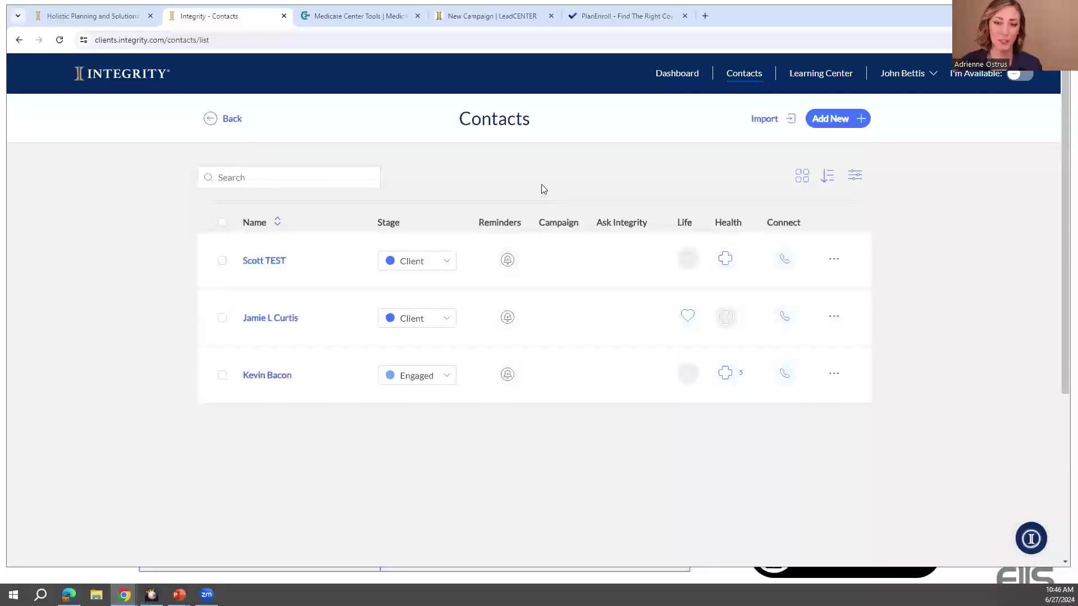
Open the Dashboard, whose Client Snapshot shows 2 Client and 1 Engaged contacts.
click(904, 76)
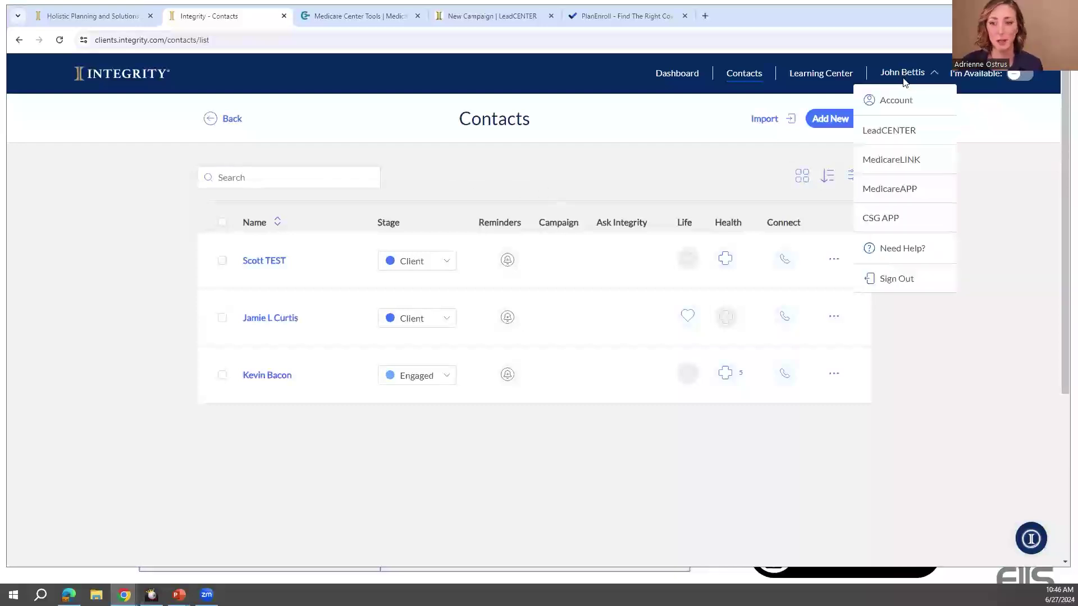
click(552, 181)
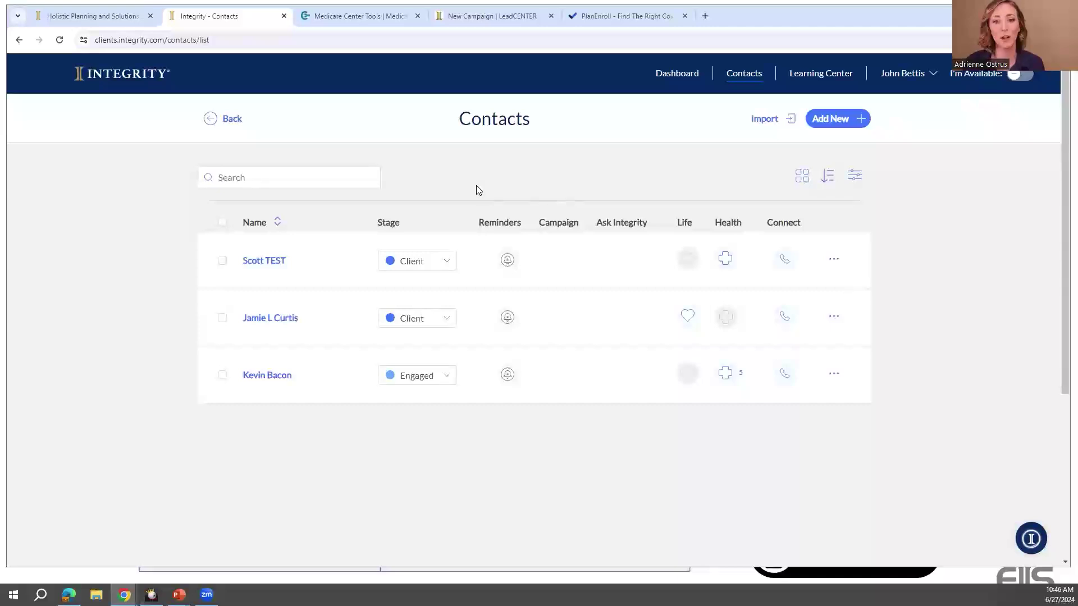
click(662, 78)
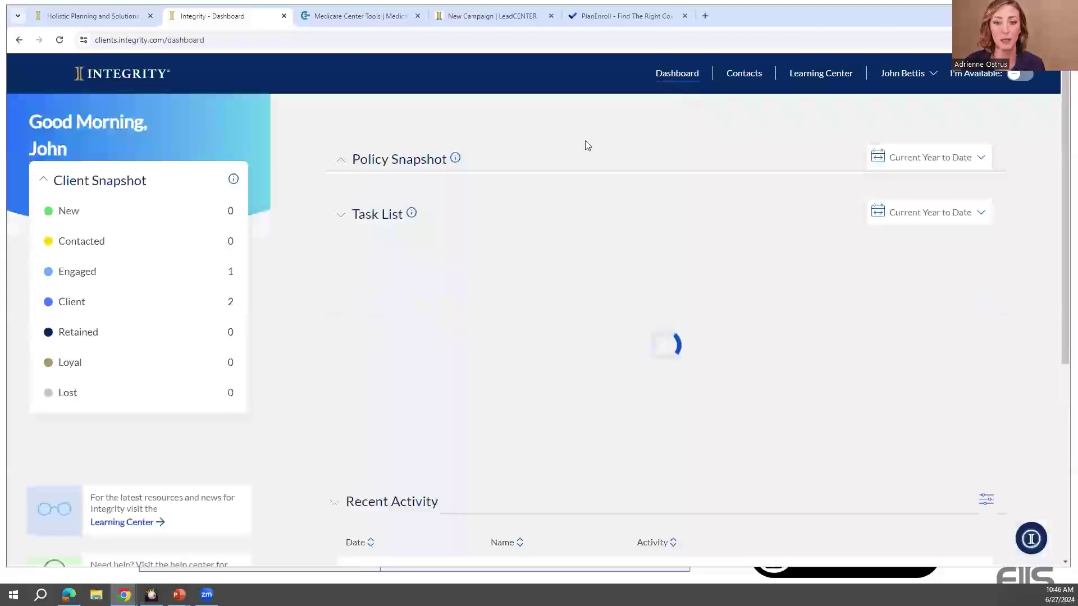